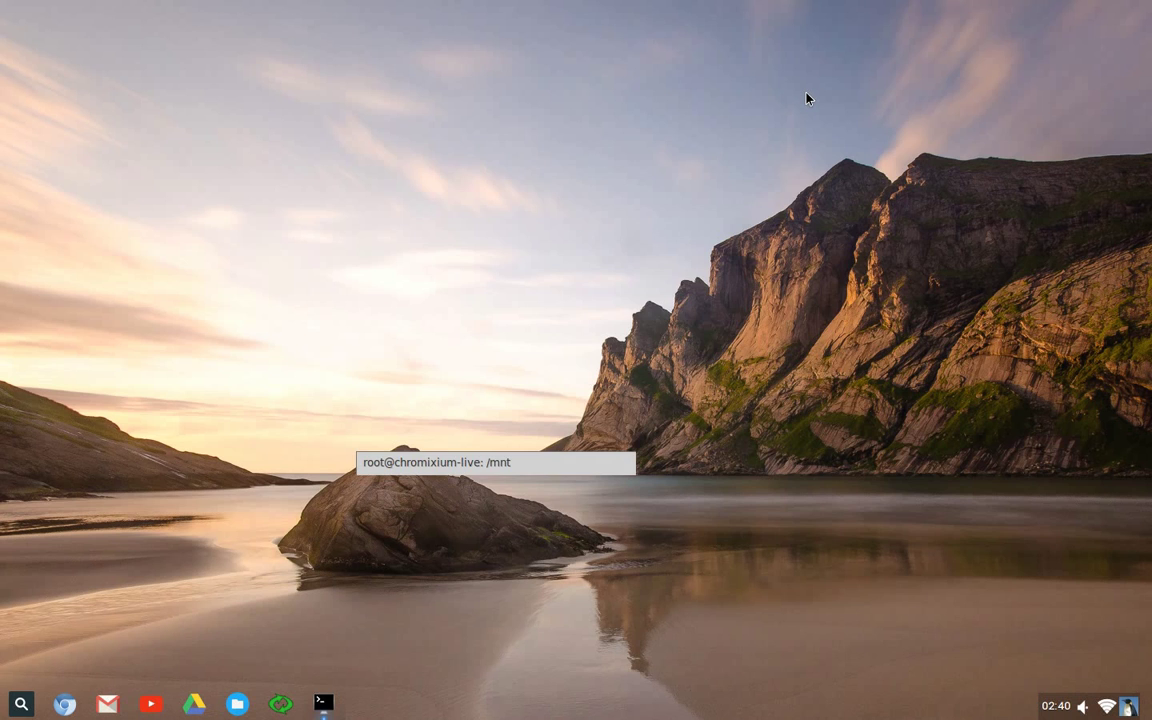
- Look at the session's power options and leave the dialog without choosing an action
{"action": "left_click", "coordinate": [322, 703]}
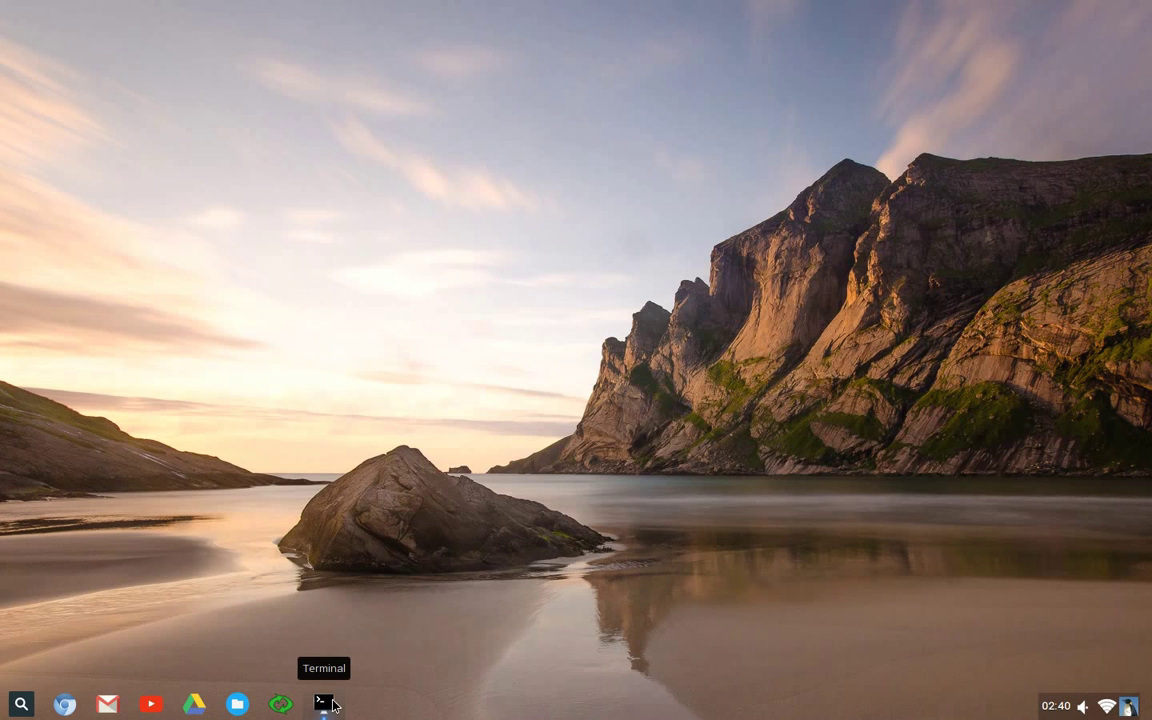
{"action": "key", "text": "alt+Tab"}
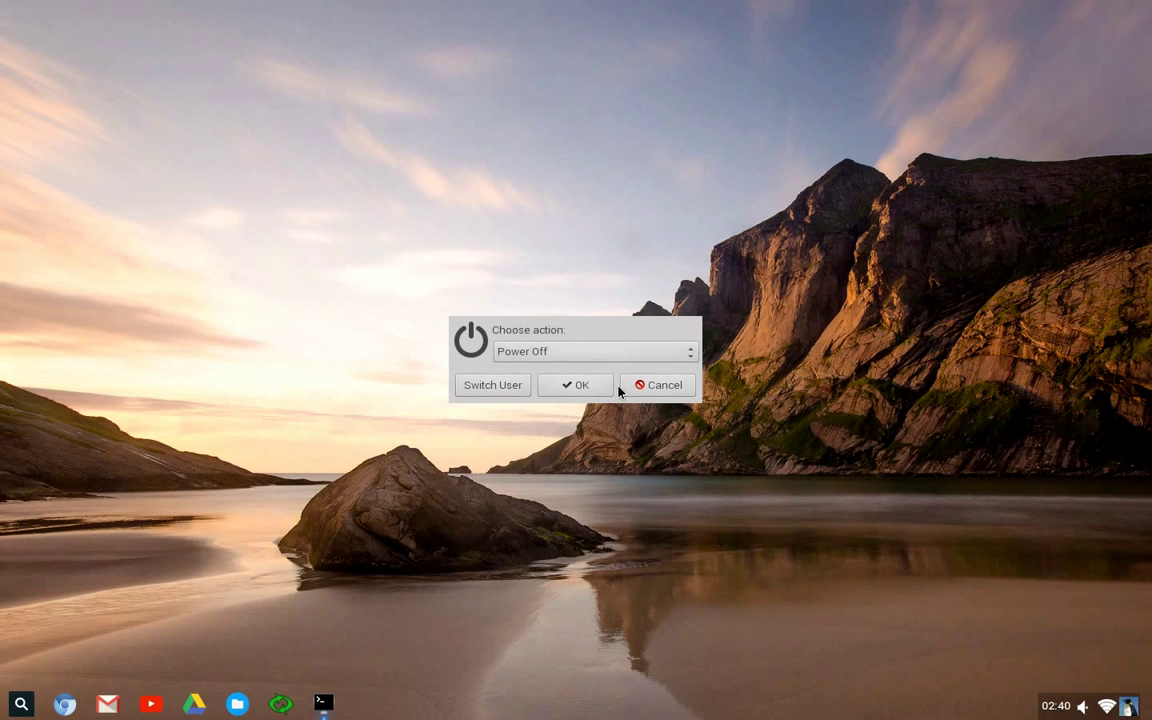
{"action": "left_click", "coordinate": [598, 352]}
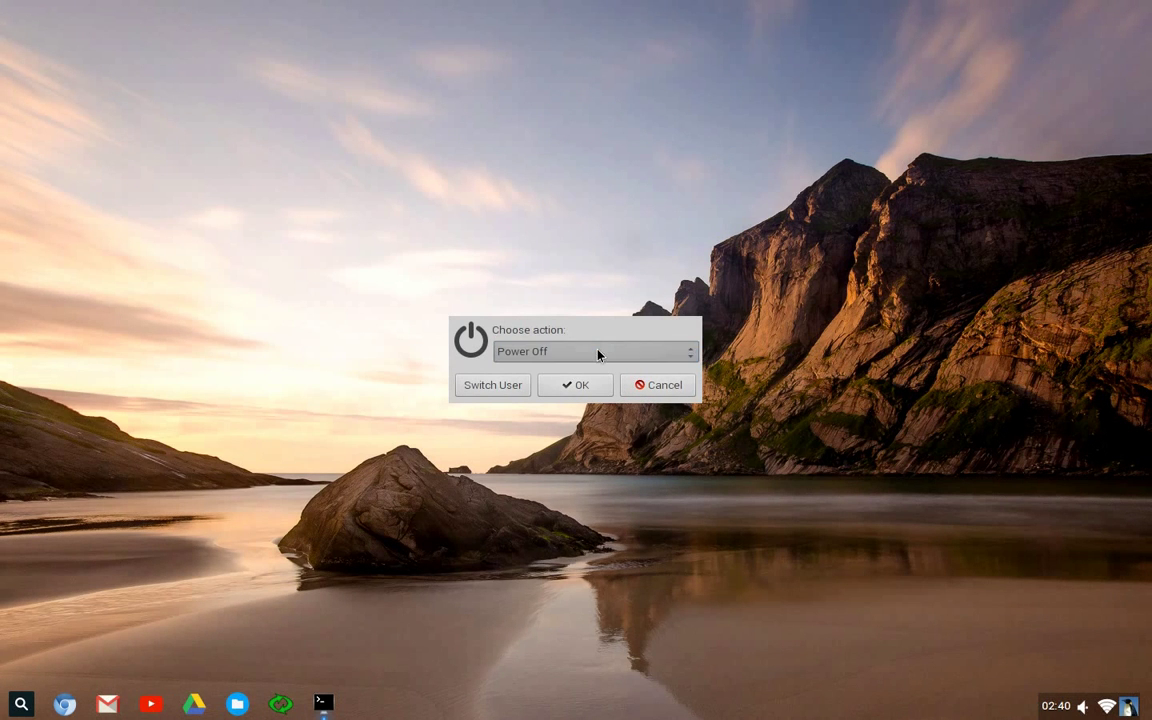
{"action": "left_click", "coordinate": [659, 388]}
- Look over the available Wi-Fi networks, the additional networks and the VPN connection options
{"action": "left_click", "coordinate": [1106, 707]}
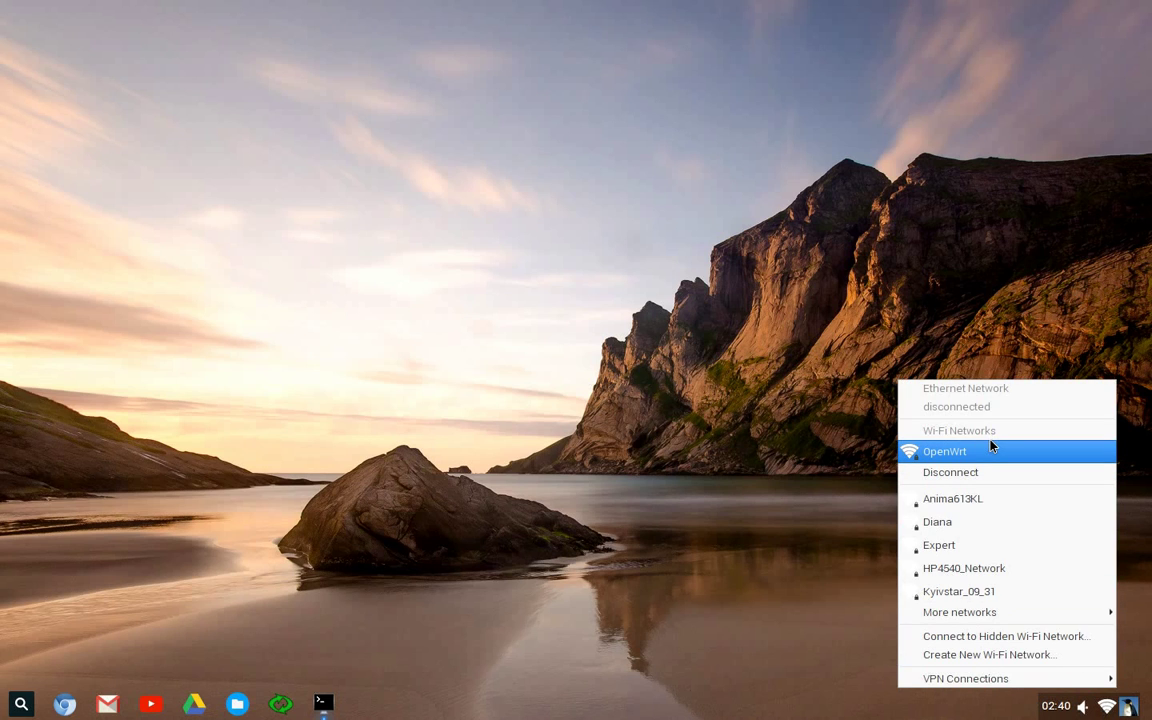
{"action": "mouse_move", "coordinate": [1003, 681]}
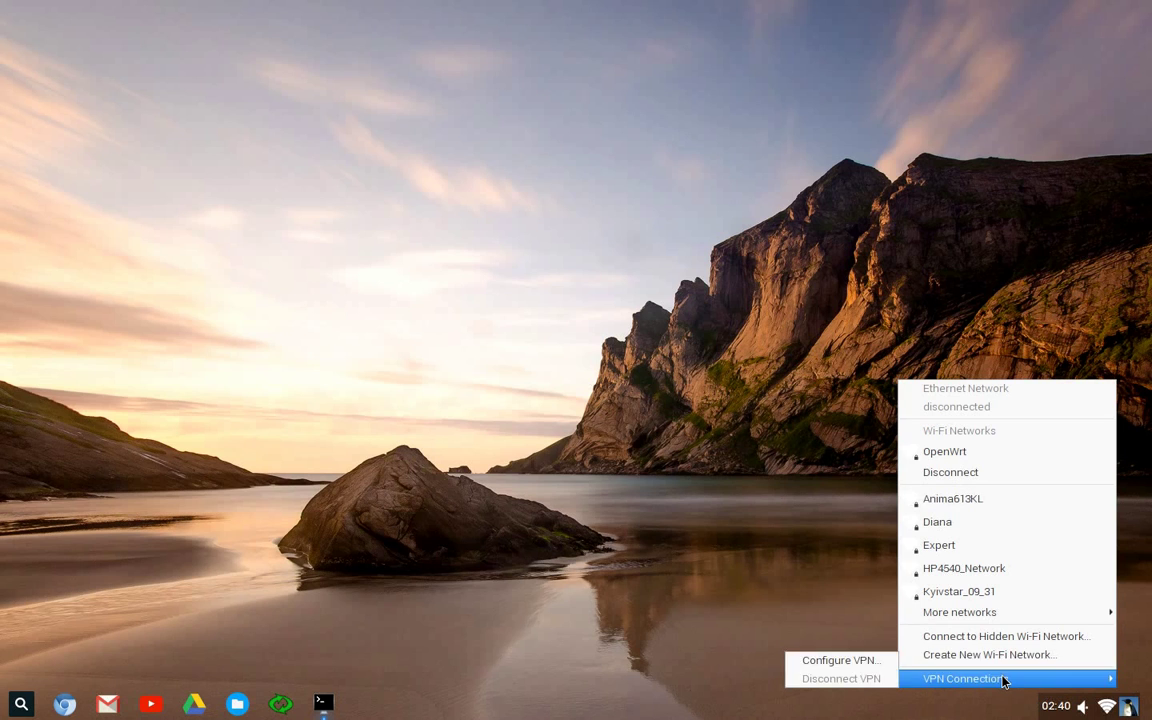
{"action": "mouse_move", "coordinate": [990, 614]}
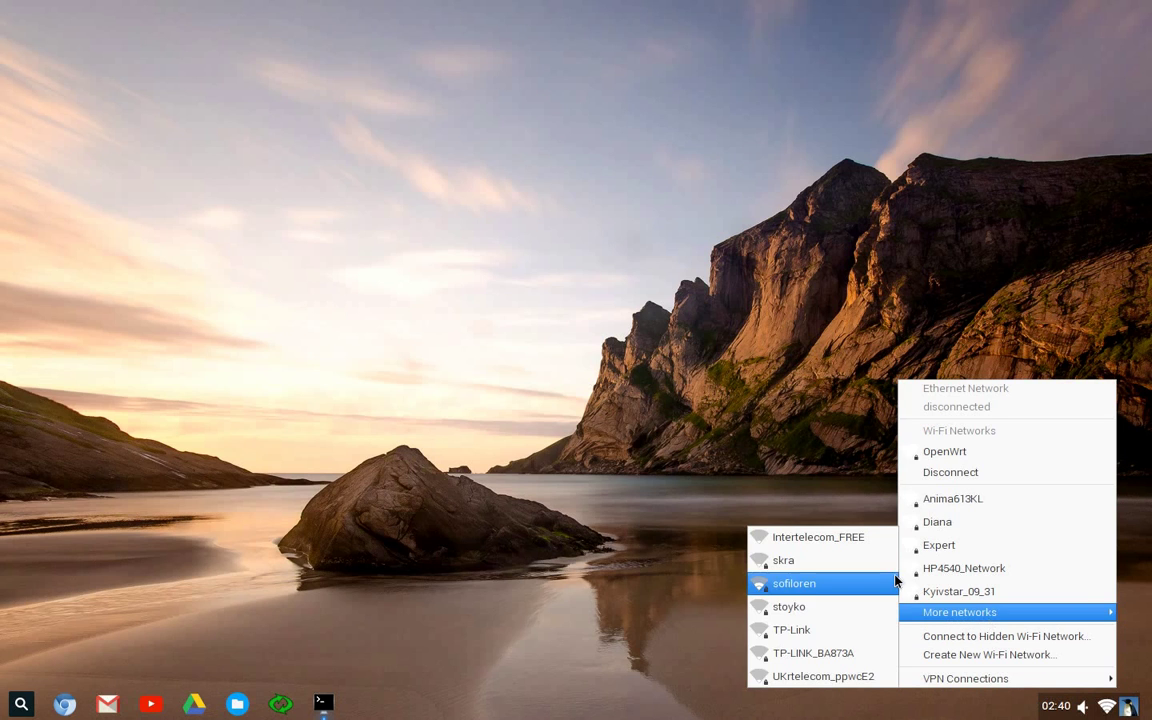
- Raise the system volume to nearly full
{"action": "left_click", "coordinate": [1082, 707]}
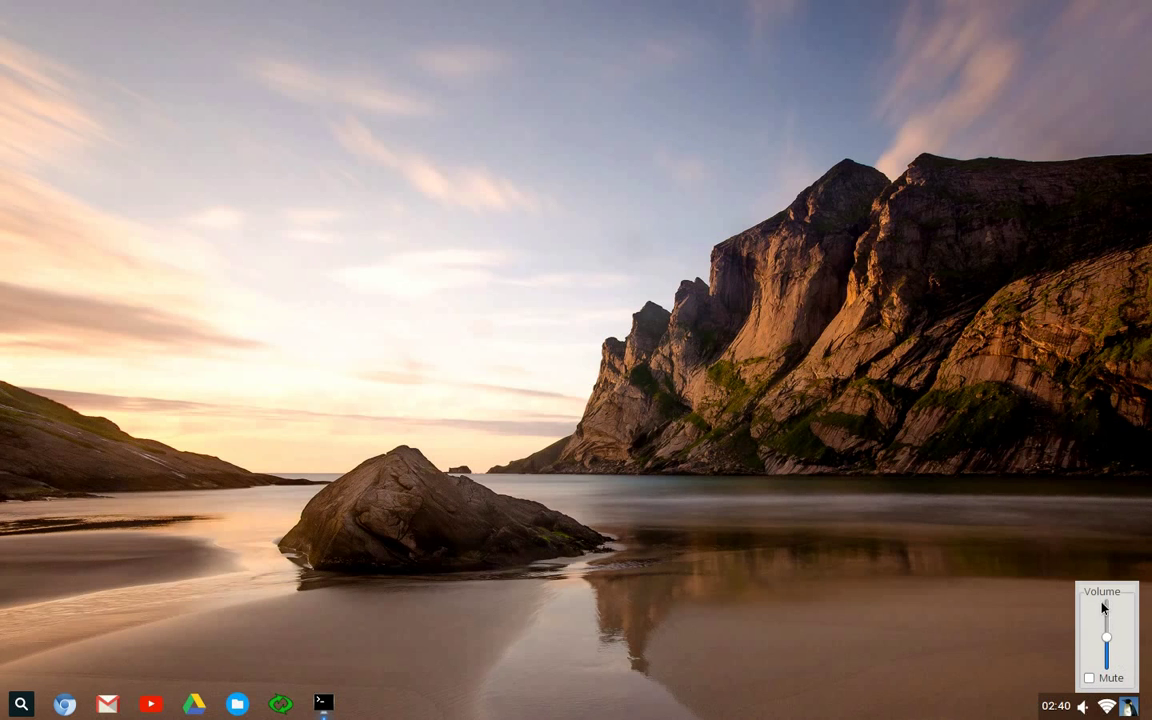
{"action": "left_click_drag", "start_coordinate": [1107, 637], "coordinate": [1106, 614]}
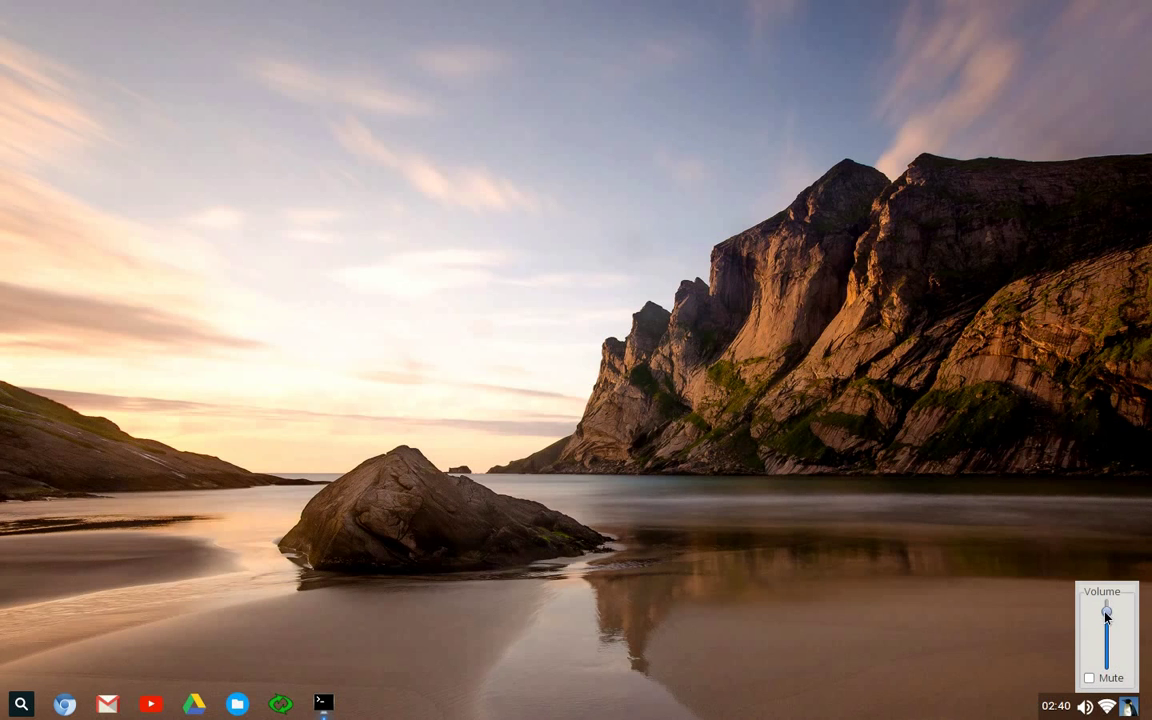
- Open the file manager on the Home folder and maximize its window
{"action": "left_click", "coordinate": [235, 705]}
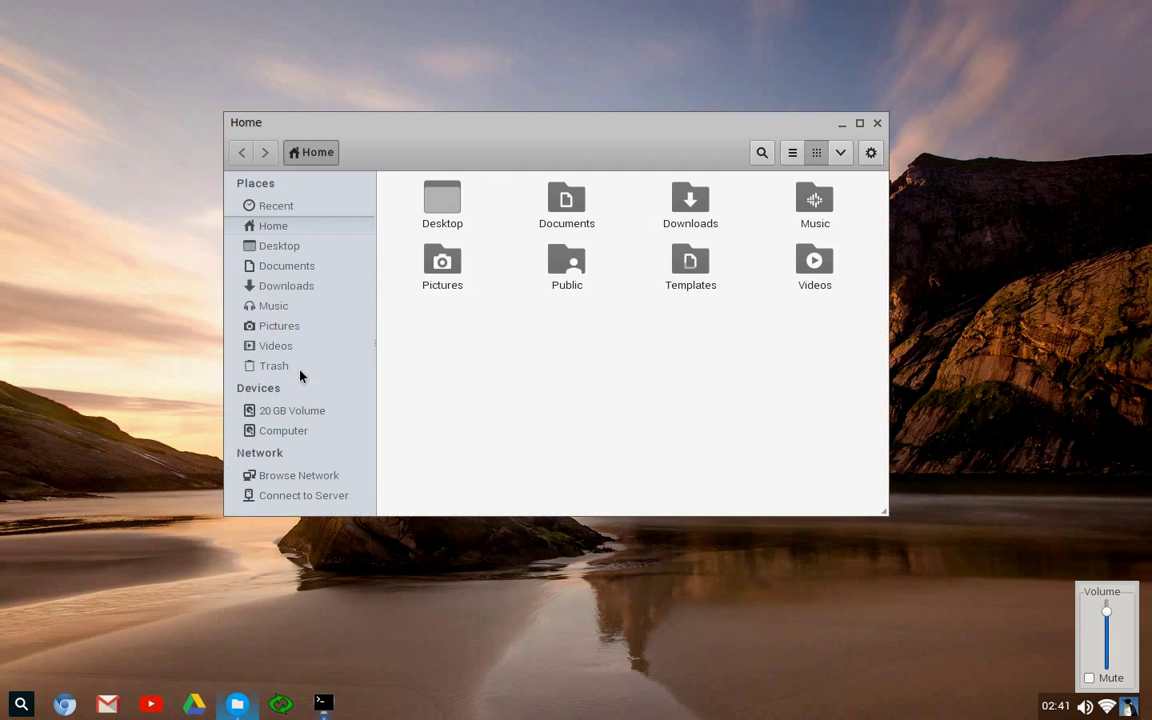
{"action": "right_click", "coordinate": [394, 134]}
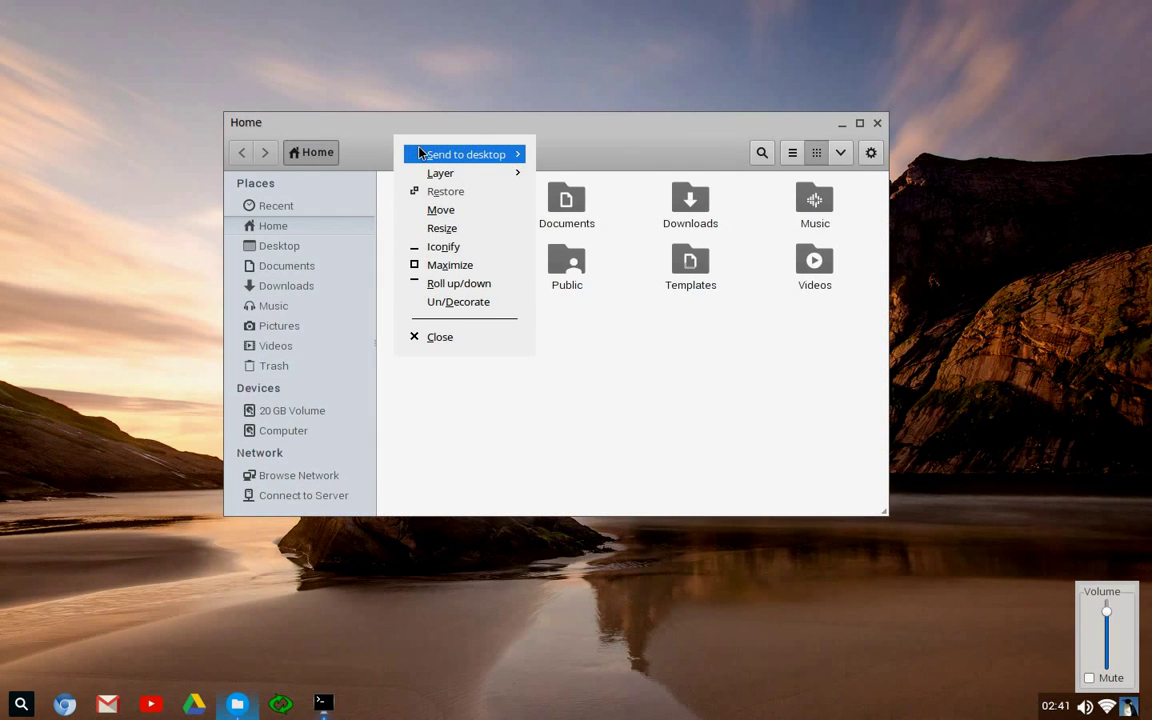
{"action": "left_click", "coordinate": [859, 122]}
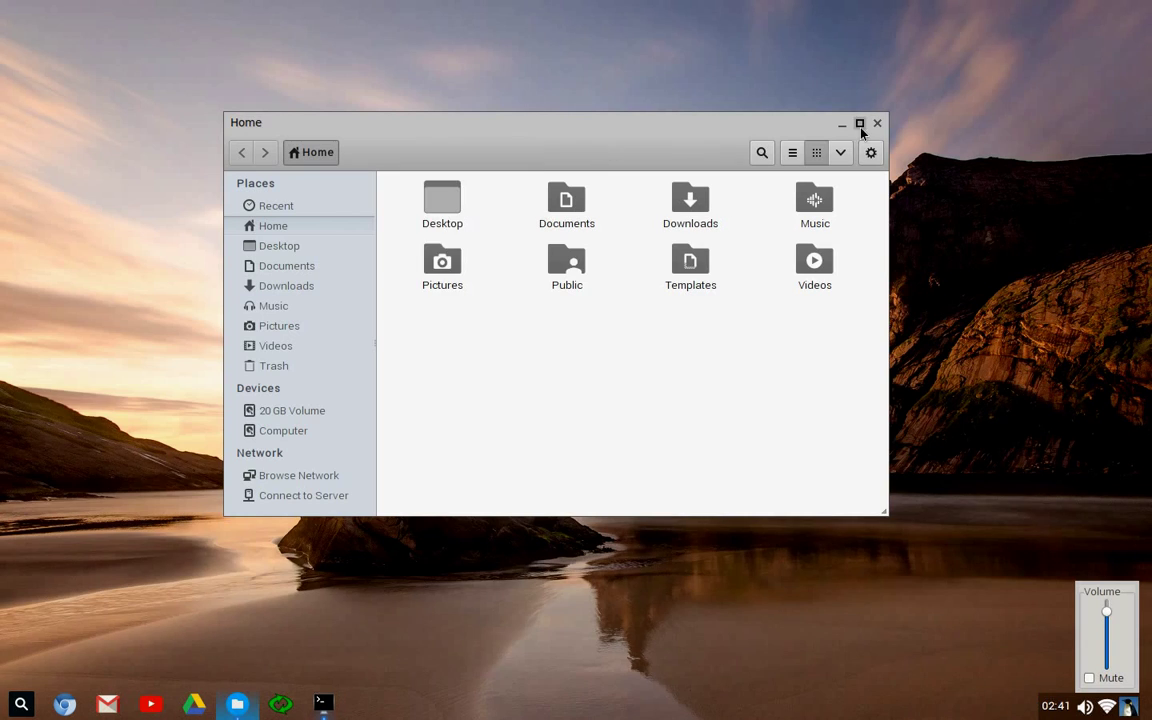
{"action": "left_click", "coordinate": [859, 122]}
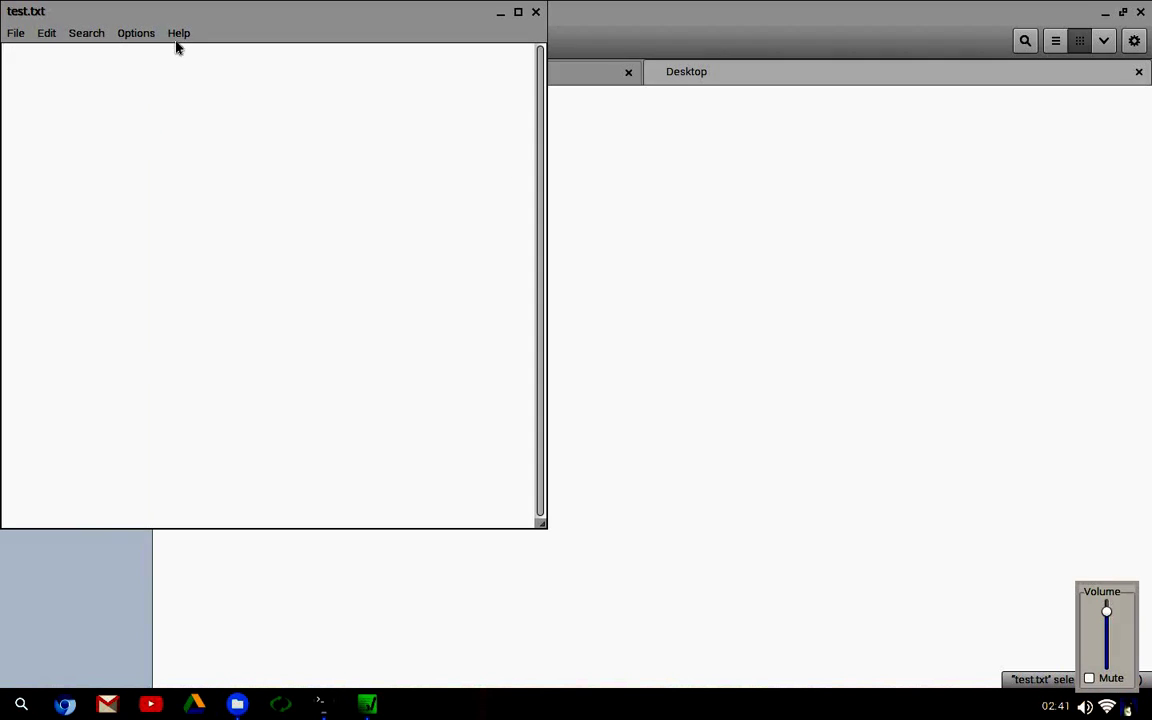
- View the text editor's About information and close the dialog
{"action": "left_click", "coordinate": [177, 38]}
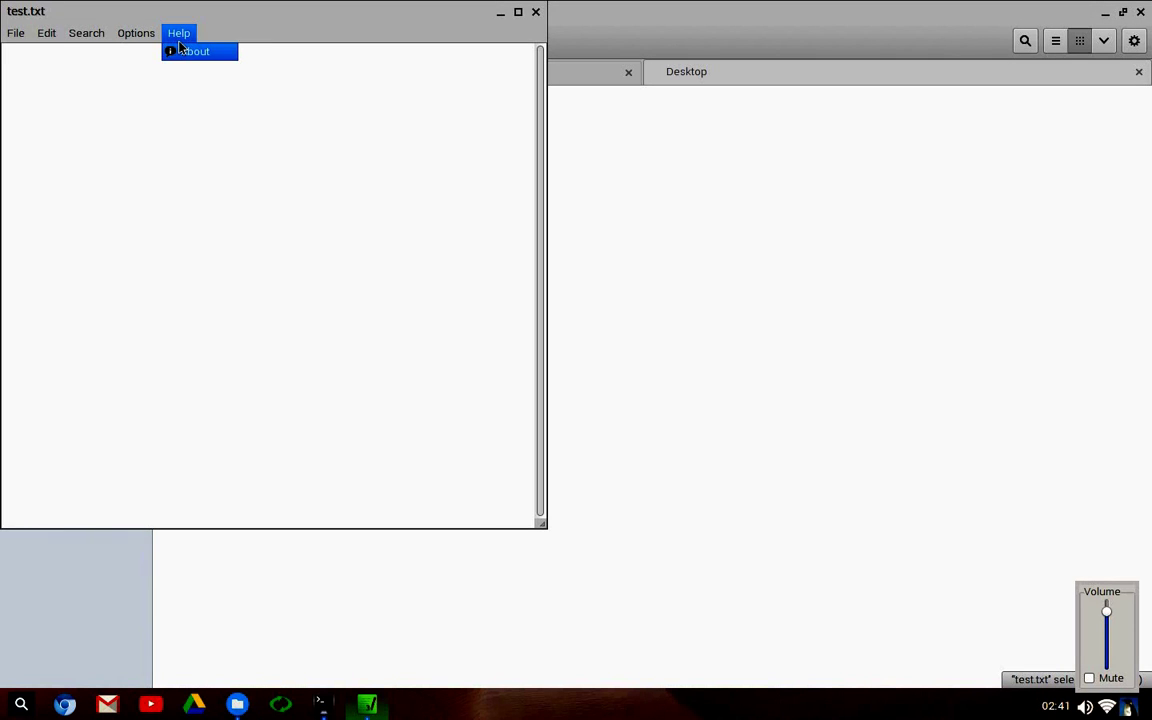
{"action": "left_click", "coordinate": [184, 51]}
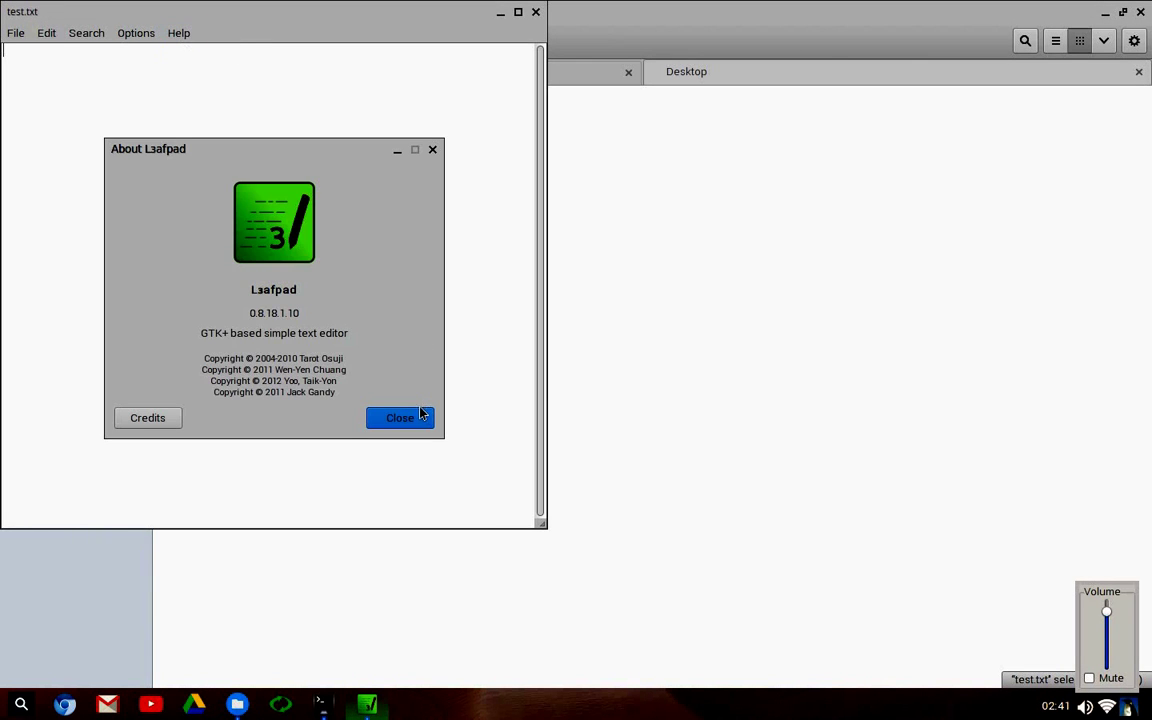
{"action": "left_click", "coordinate": [405, 418]}
- Write "Test text" in test.txt and save the file
{"action": "type", "text": "Te"}
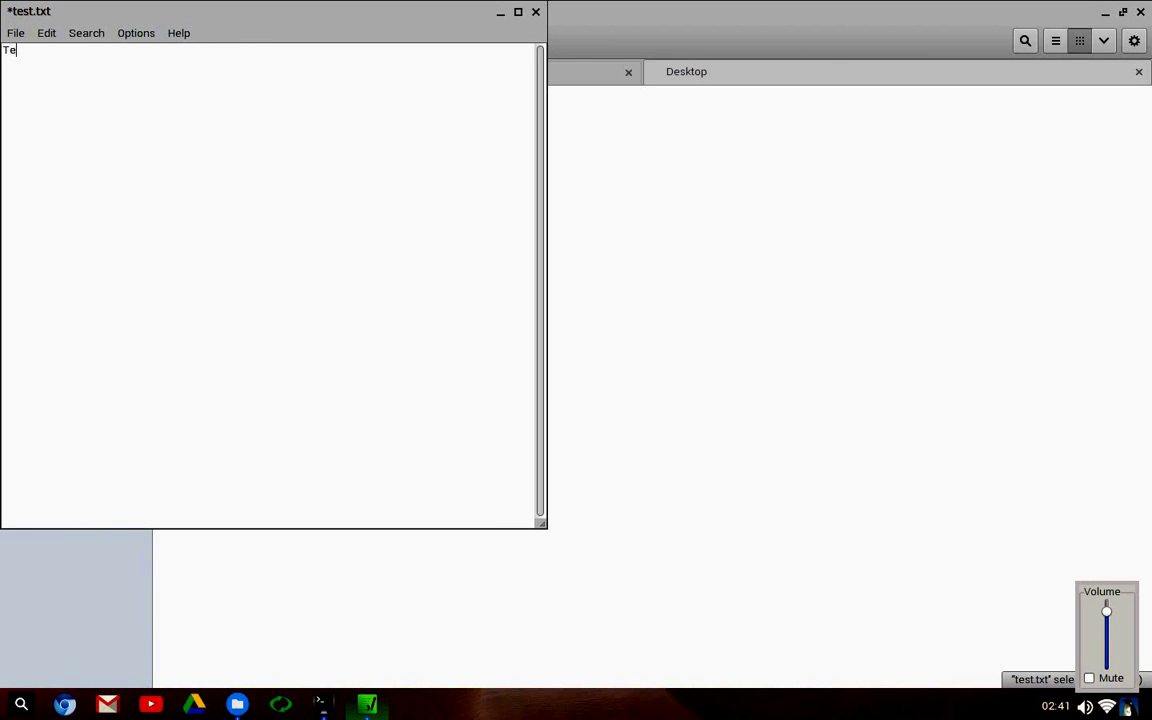
{"action": "type", "text": "st text"}
{"action": "key", "text": "ctrl+s"}
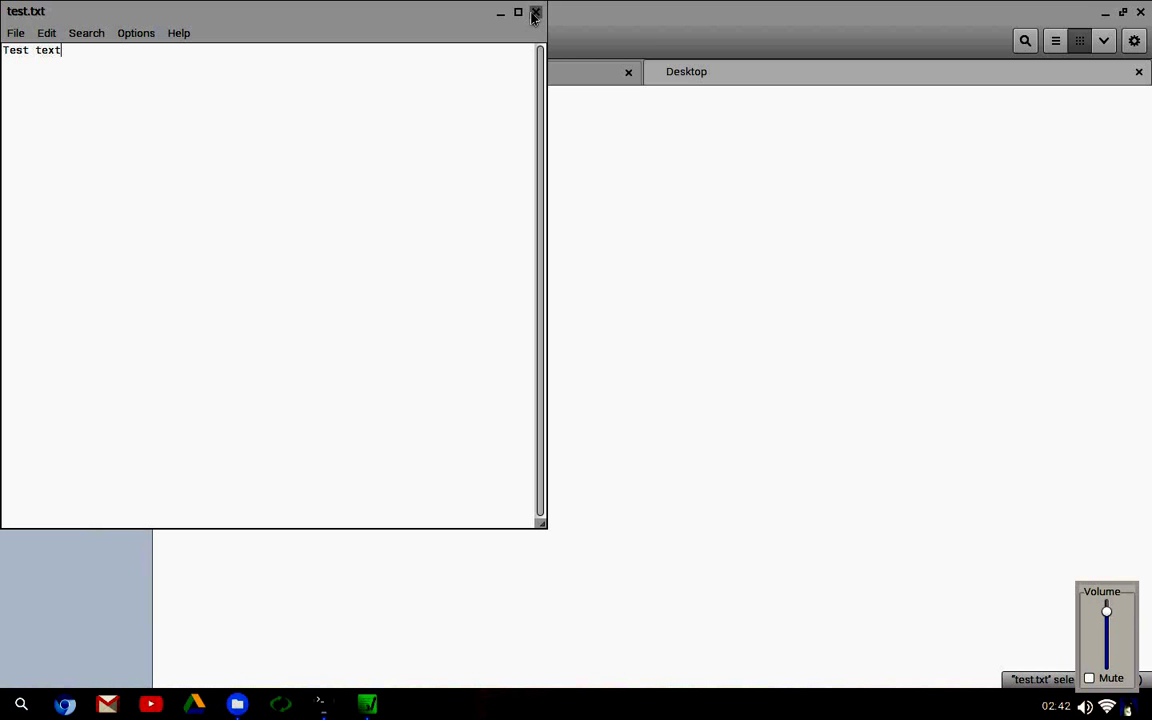
- Look through the text editor's menus and close test.txt
{"action": "left_click", "coordinate": [16, 35]}
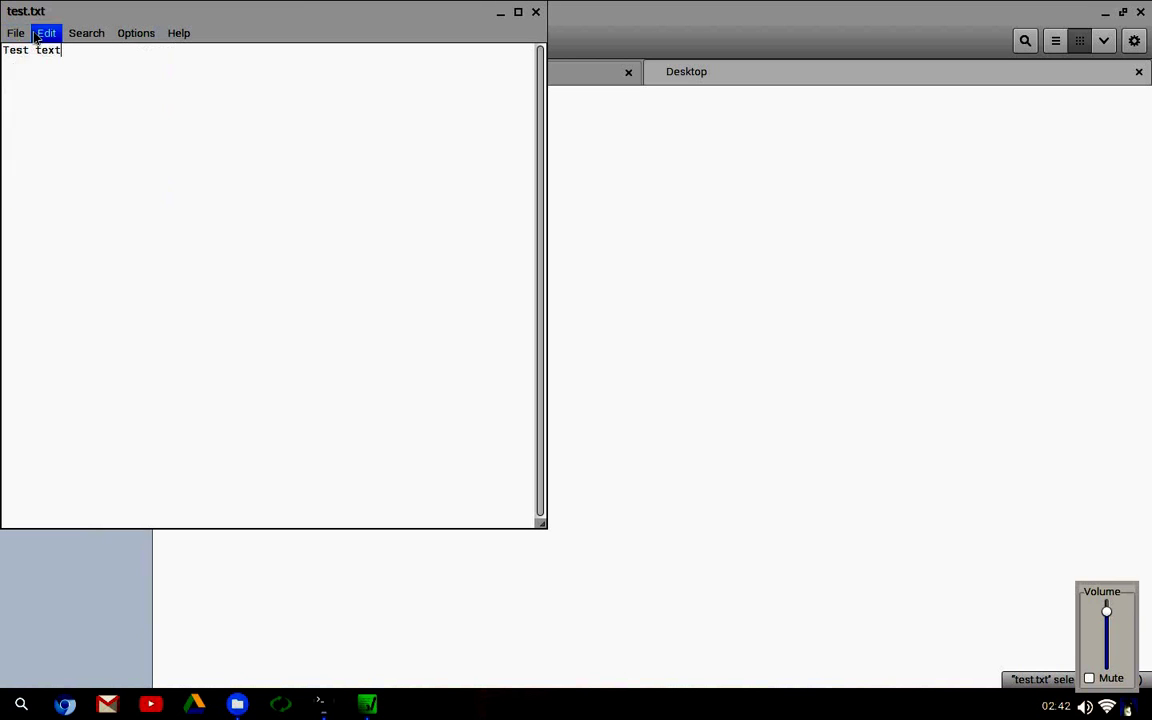
{"action": "mouse_move", "coordinate": [52, 35]}
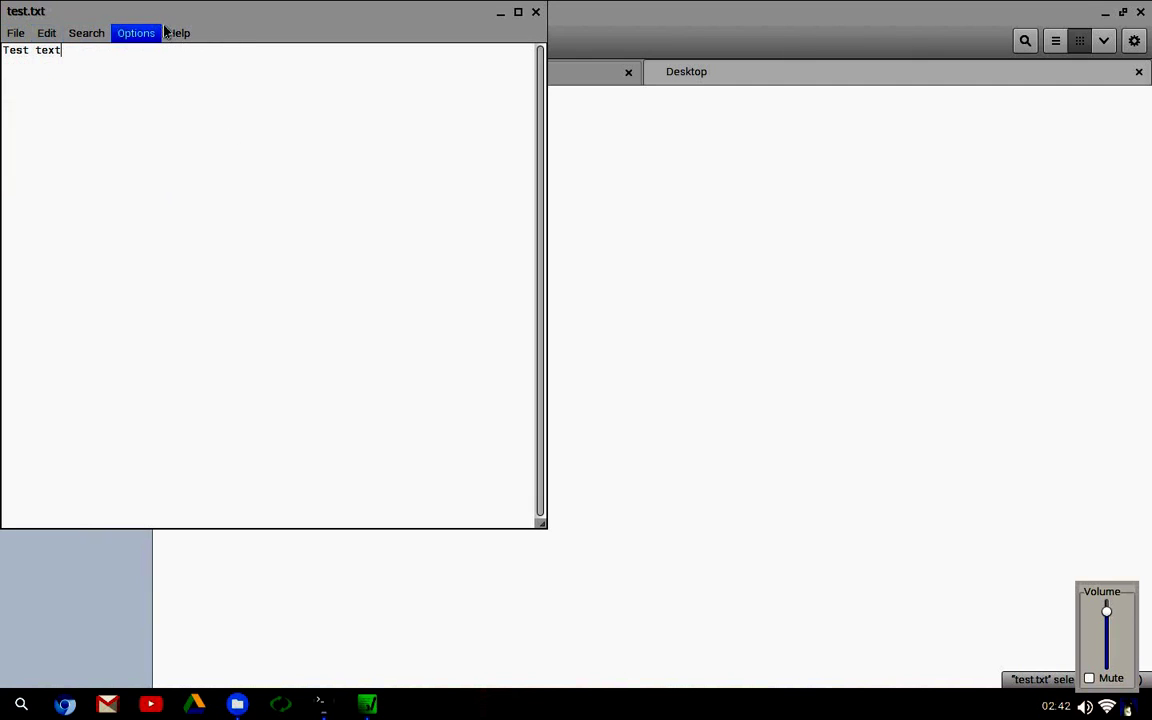
{"action": "mouse_move", "coordinate": [16, 33]}
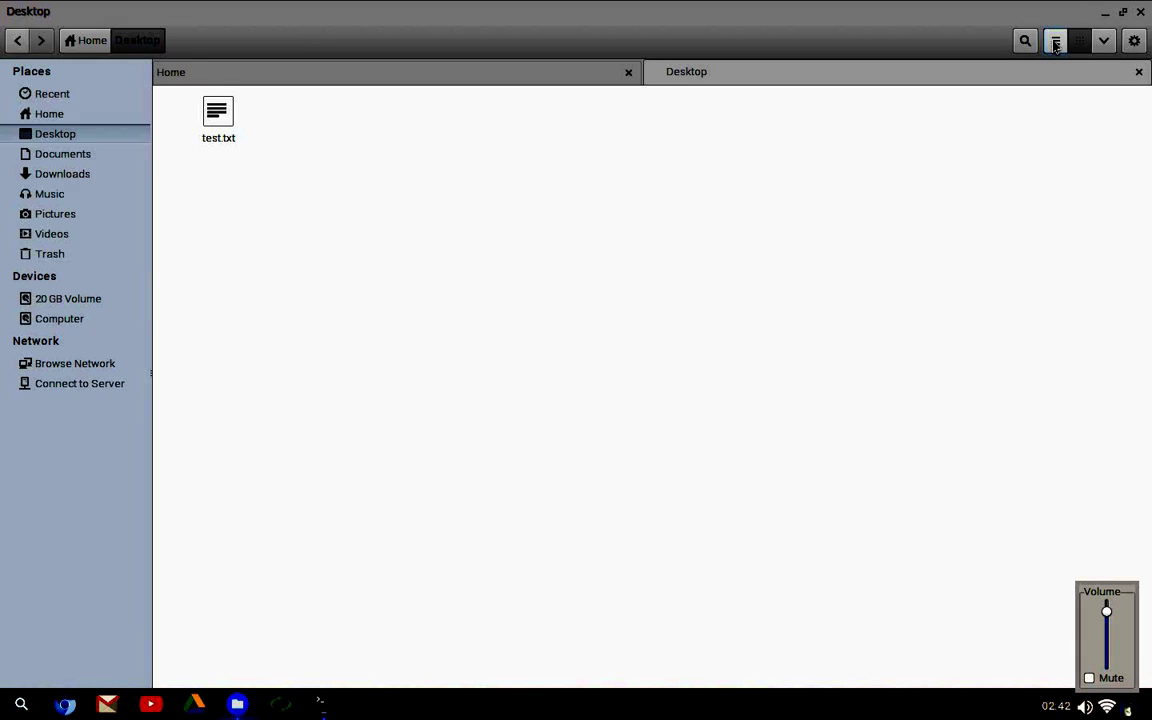
- Open the Computer root folder and show its contents in list view after trying the icon view
{"action": "left_click", "coordinate": [1055, 40]}
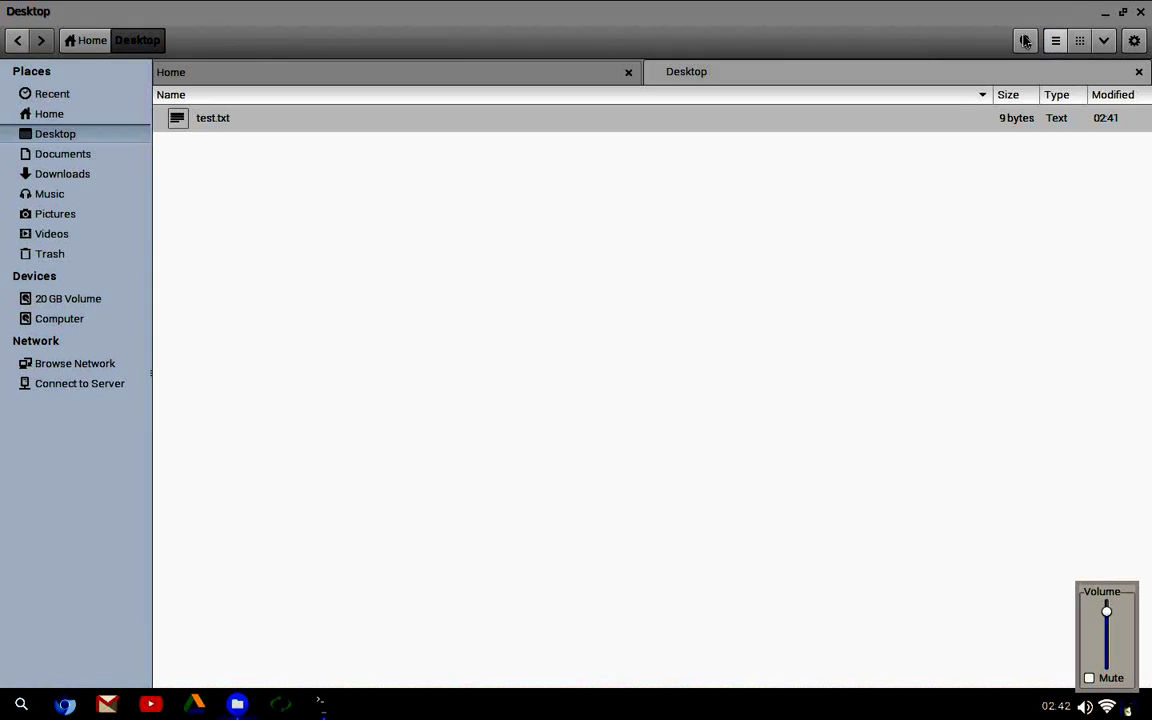
{"action": "left_click", "coordinate": [59, 318]}
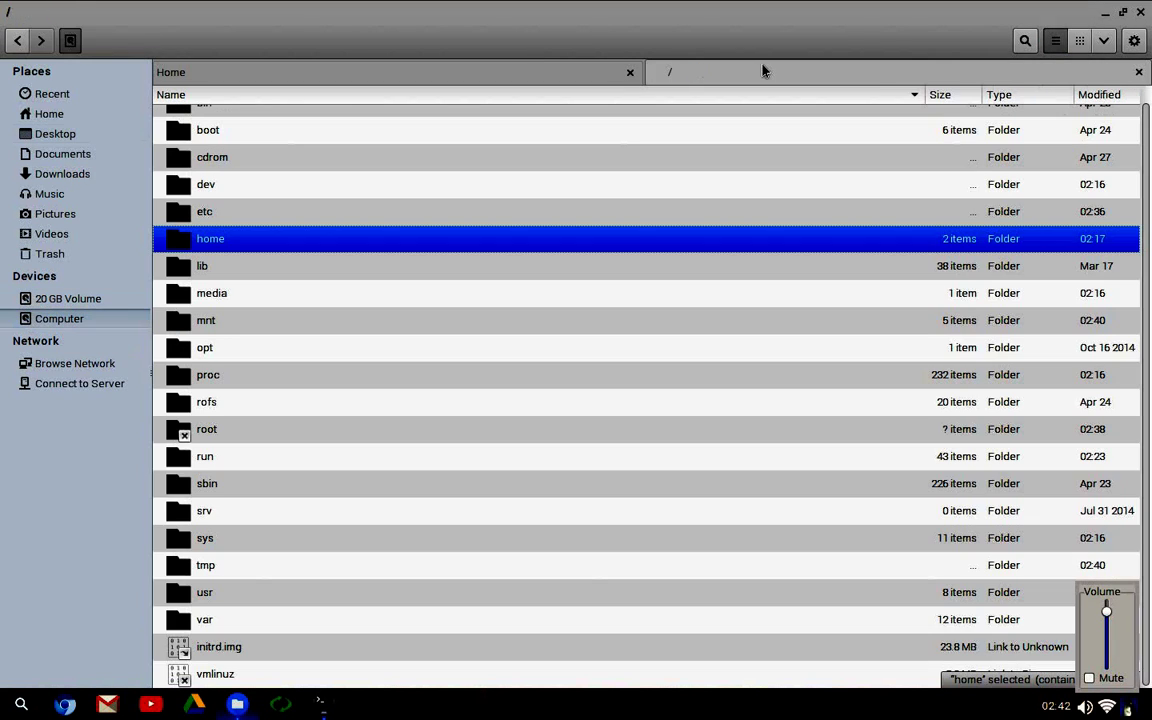
{"action": "left_click", "coordinate": [1061, 47]}
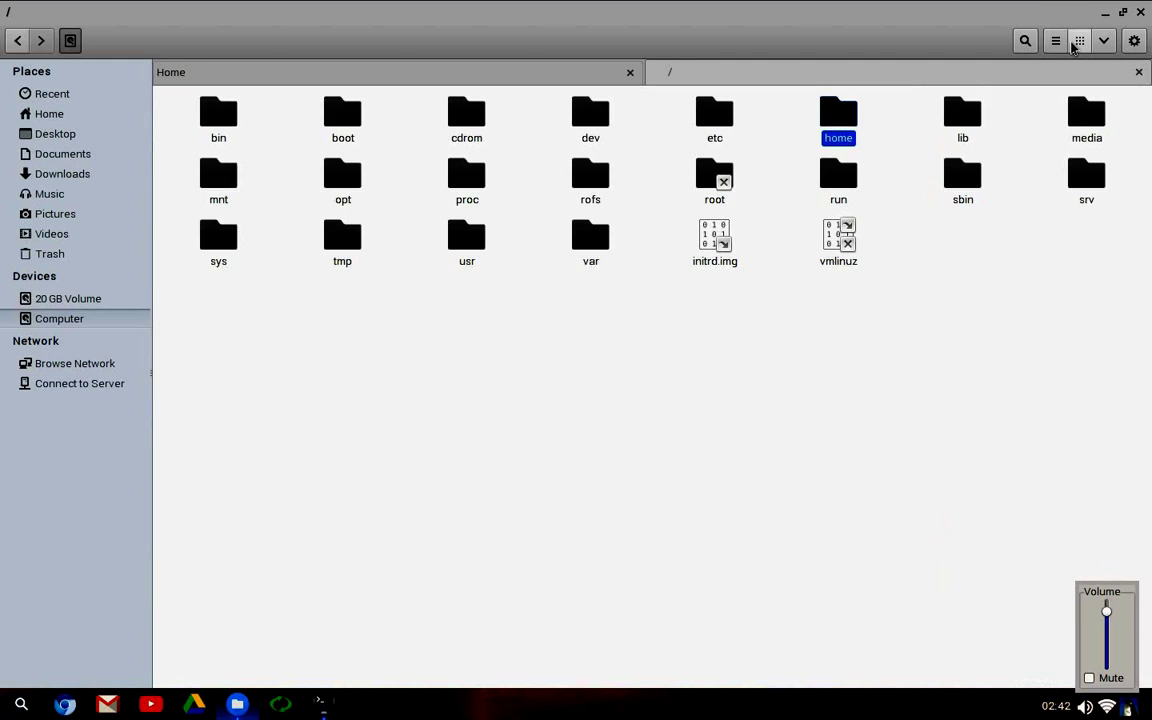
{"action": "left_click", "coordinate": [1055, 41]}
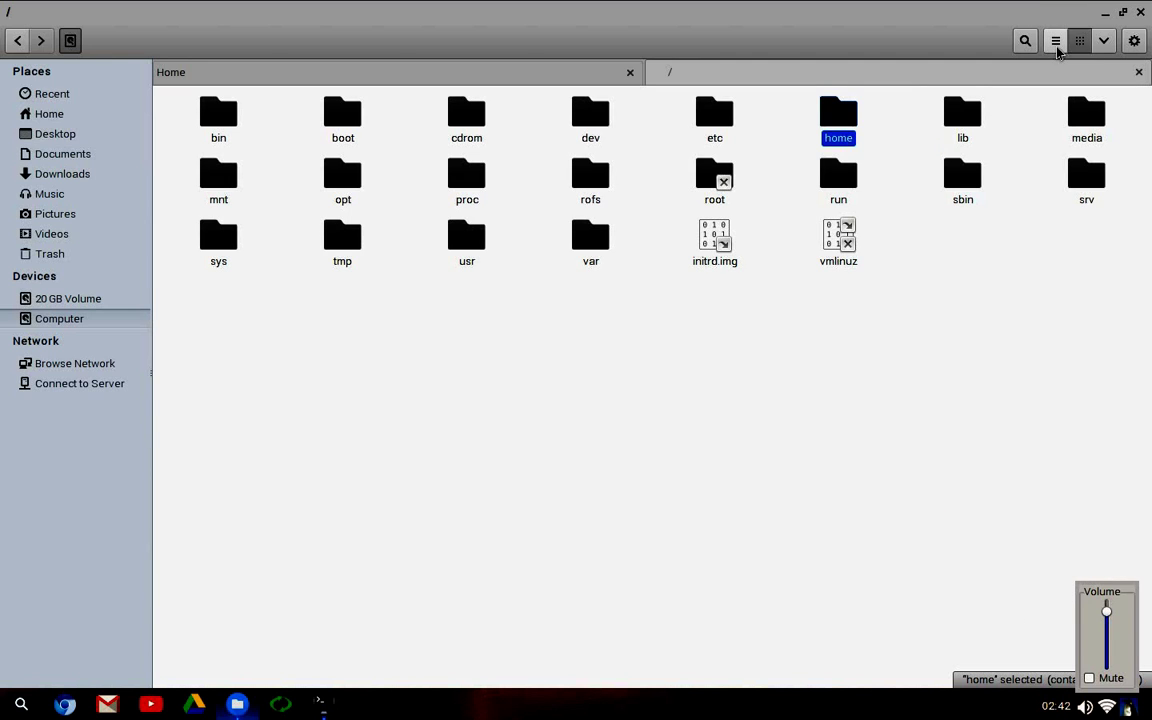
- View the file manager's About information and close the file manager window
{"action": "left_click", "coordinate": [1134, 41]}
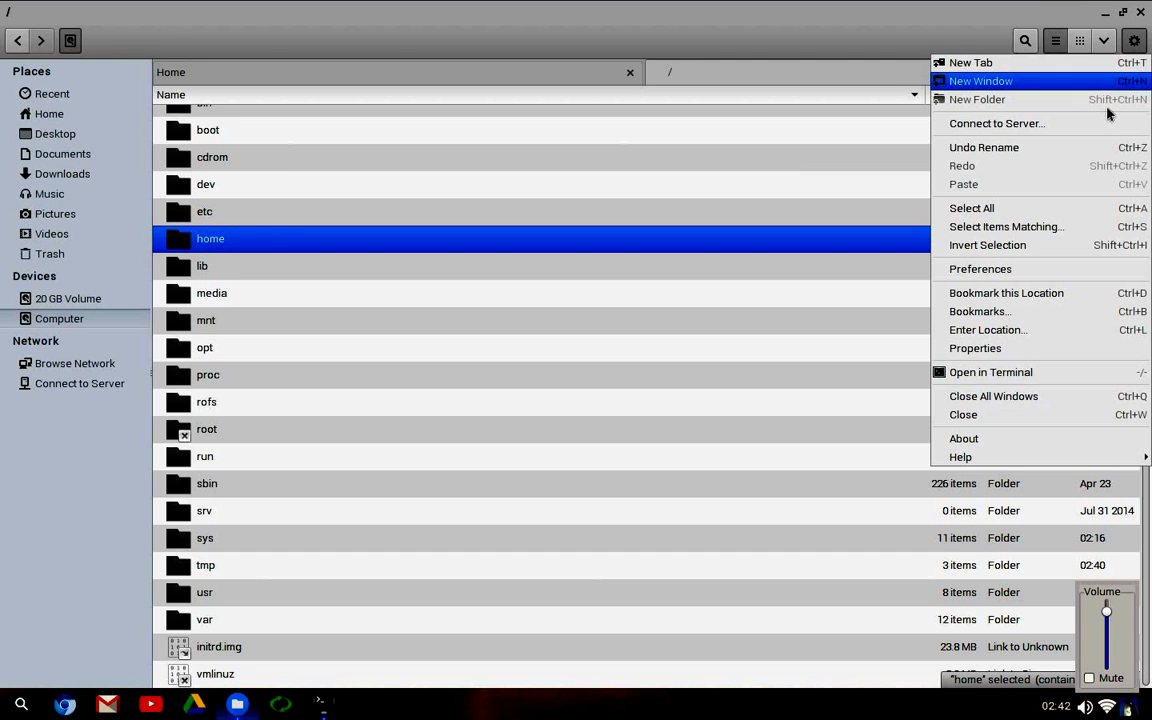
{"action": "left_click", "coordinate": [1022, 446]}
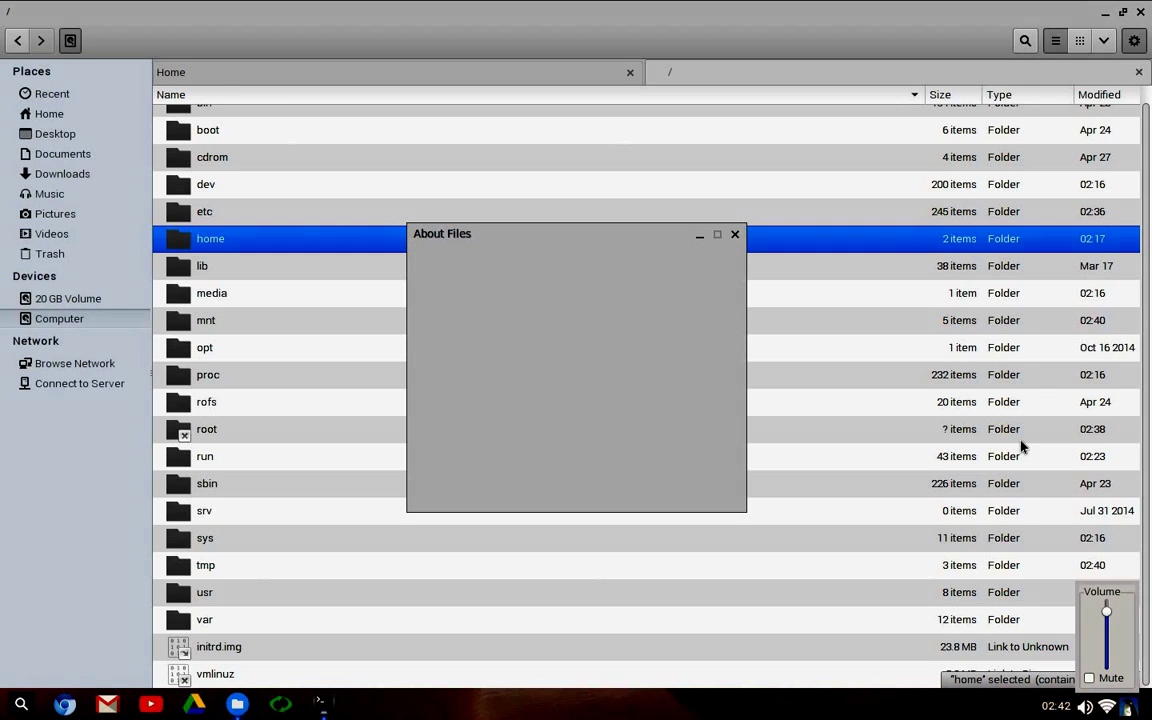
{"action": "left_click", "coordinate": [737, 234]}
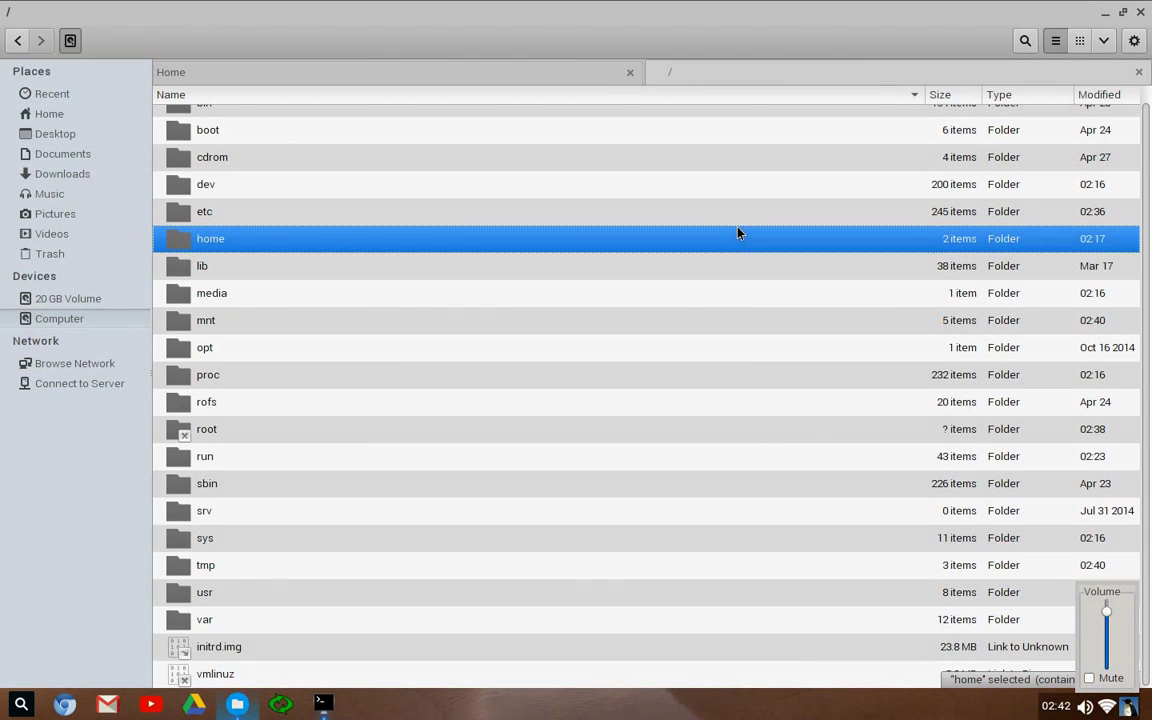
{"action": "left_click", "coordinate": [1139, 13]}
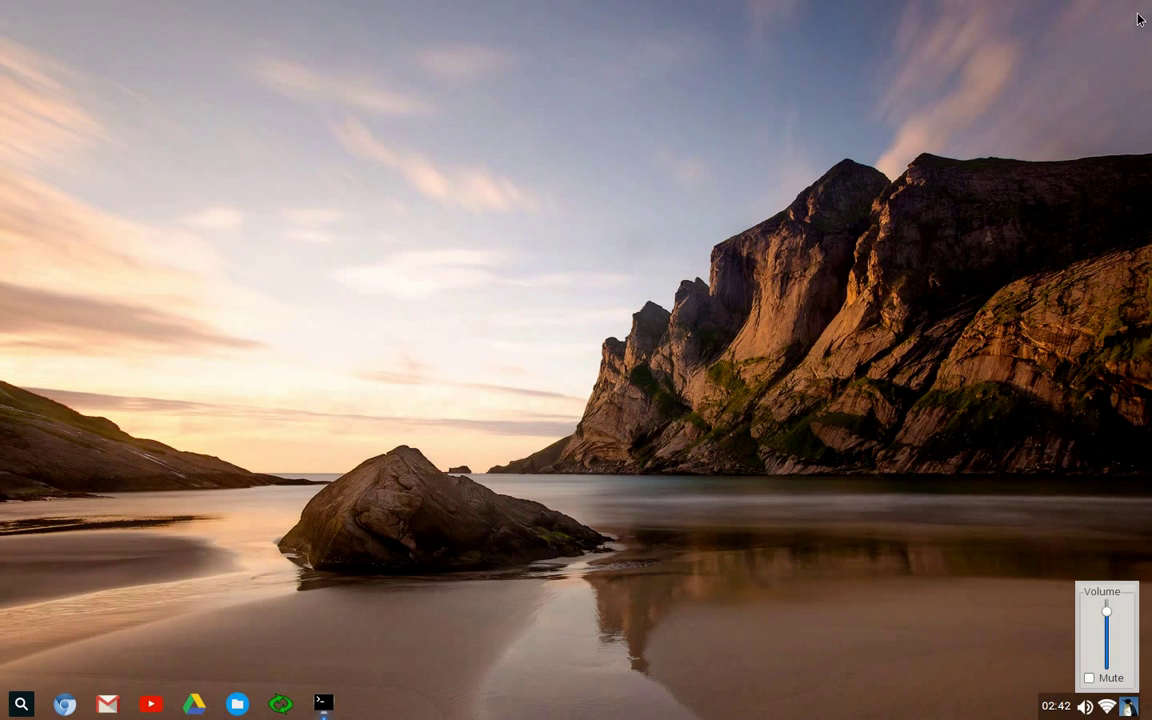
- Check the current month in the clock's calendar and dismiss it
{"action": "left_click", "coordinate": [1065, 712]}
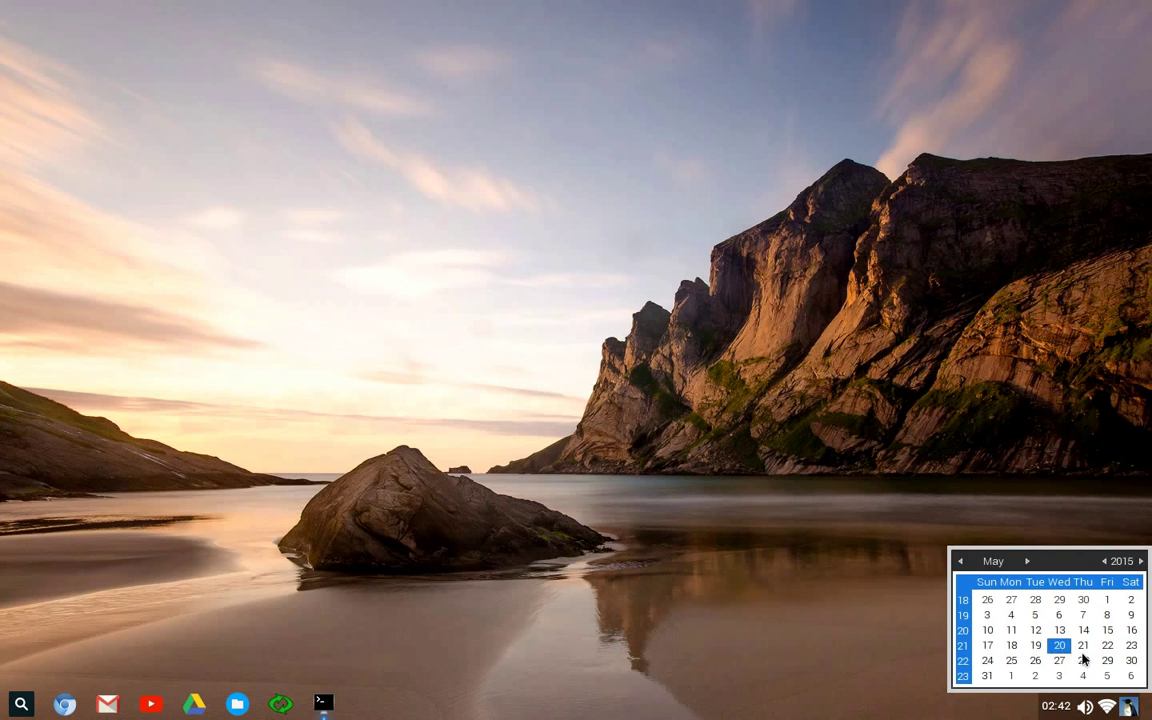
{"action": "left_click", "coordinate": [1050, 708]}
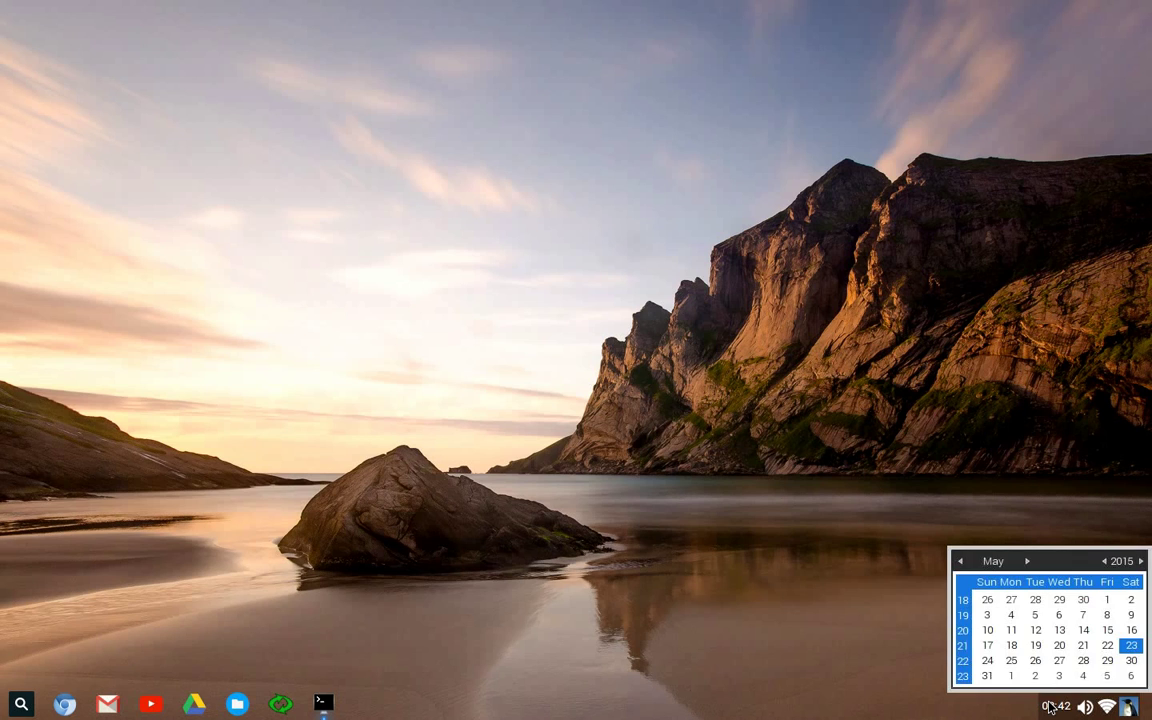
{"action": "left_click", "coordinate": [1050, 708]}
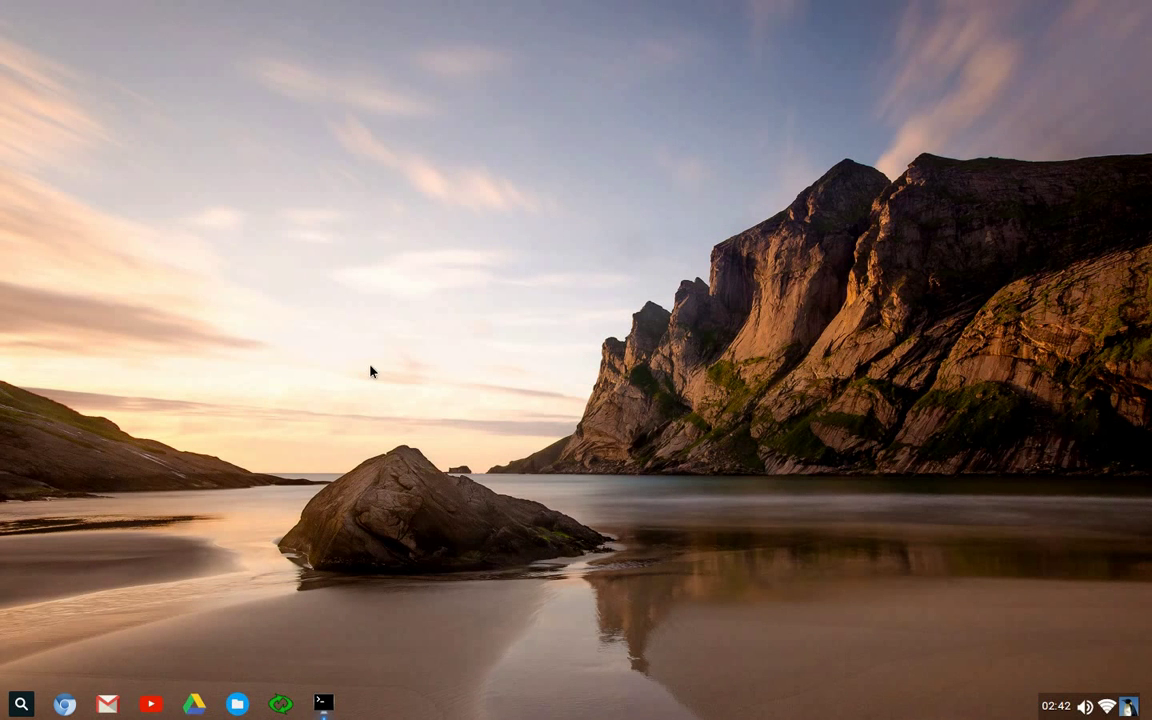
- Launch Google Drive and move its window toward the middle of the desktop
{"action": "left_click", "coordinate": [195, 703]}
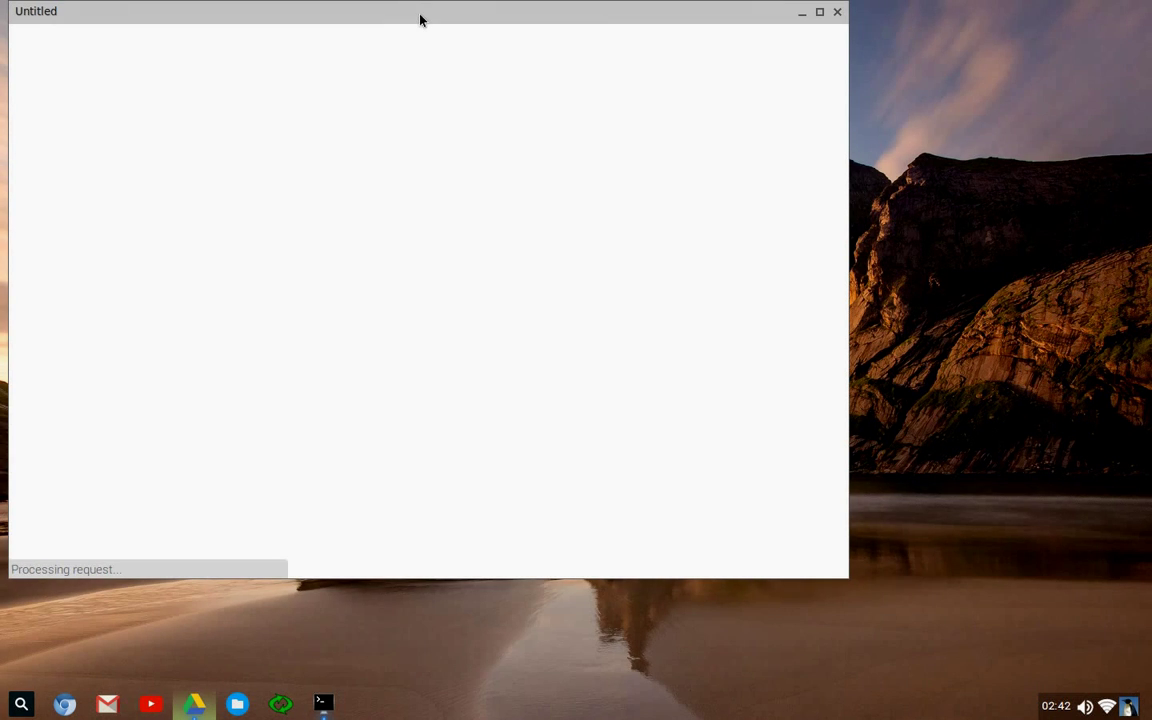
{"action": "left_click_drag", "start_coordinate": [419, 18], "coordinate": [598, 38]}
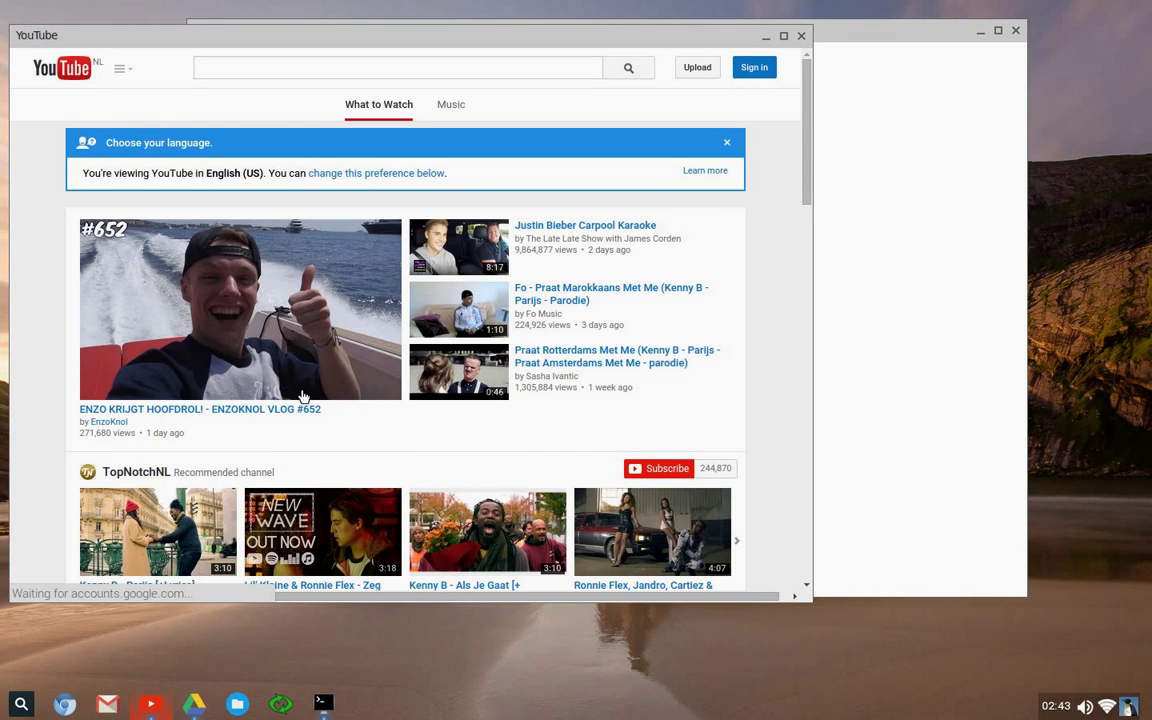
- Look through the recommended videos on the YouTube home page and close its window
{"action": "scroll", "coordinate": [766, 280], "scroll_direction": "down", "scroll_amount": 10}
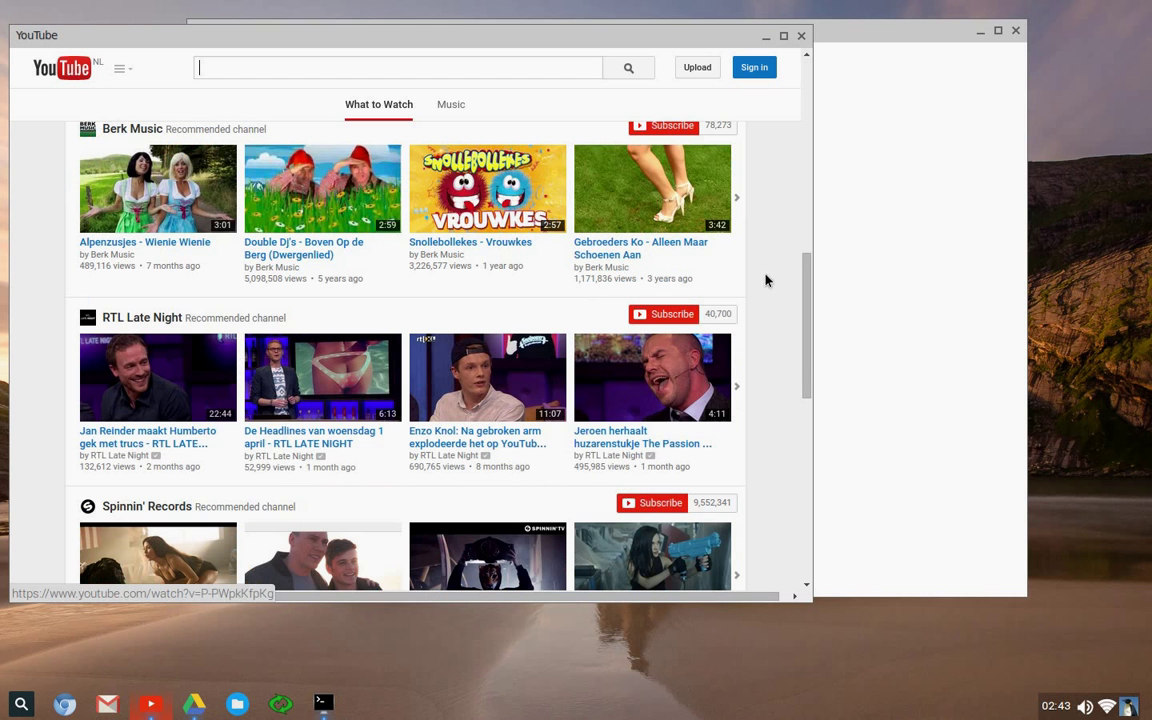
{"action": "left_click_drag", "start_coordinate": [808, 358], "coordinate": [910, 128]}
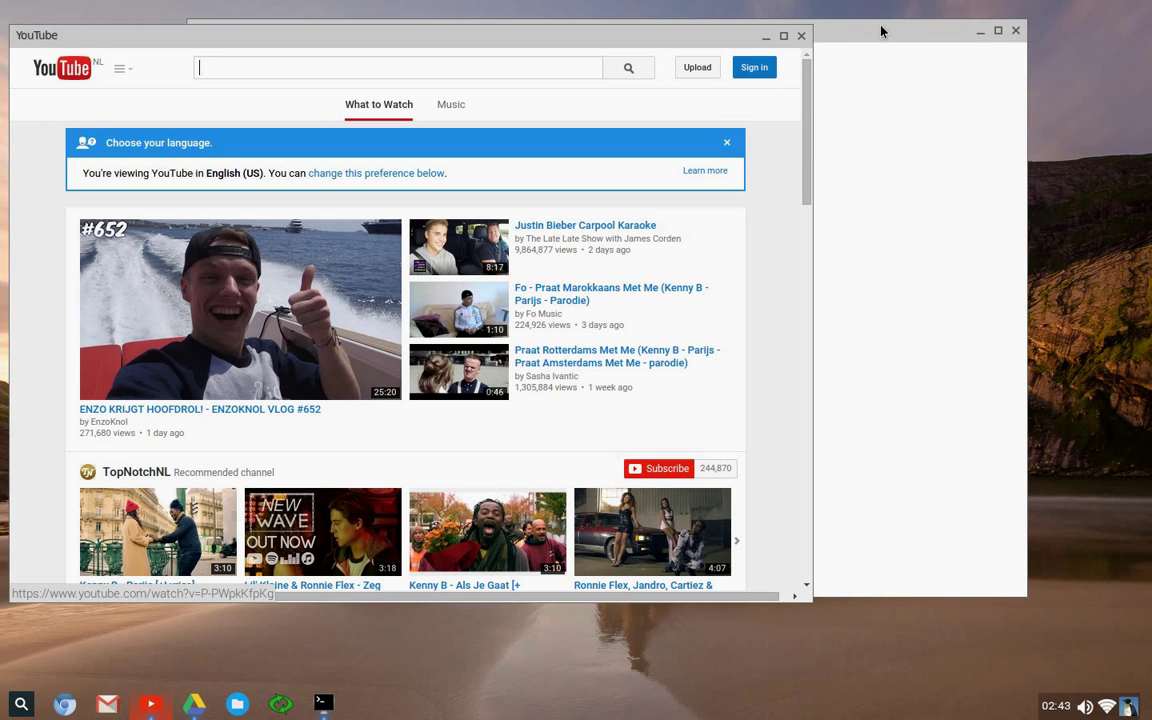
{"action": "left_click", "coordinate": [801, 36]}
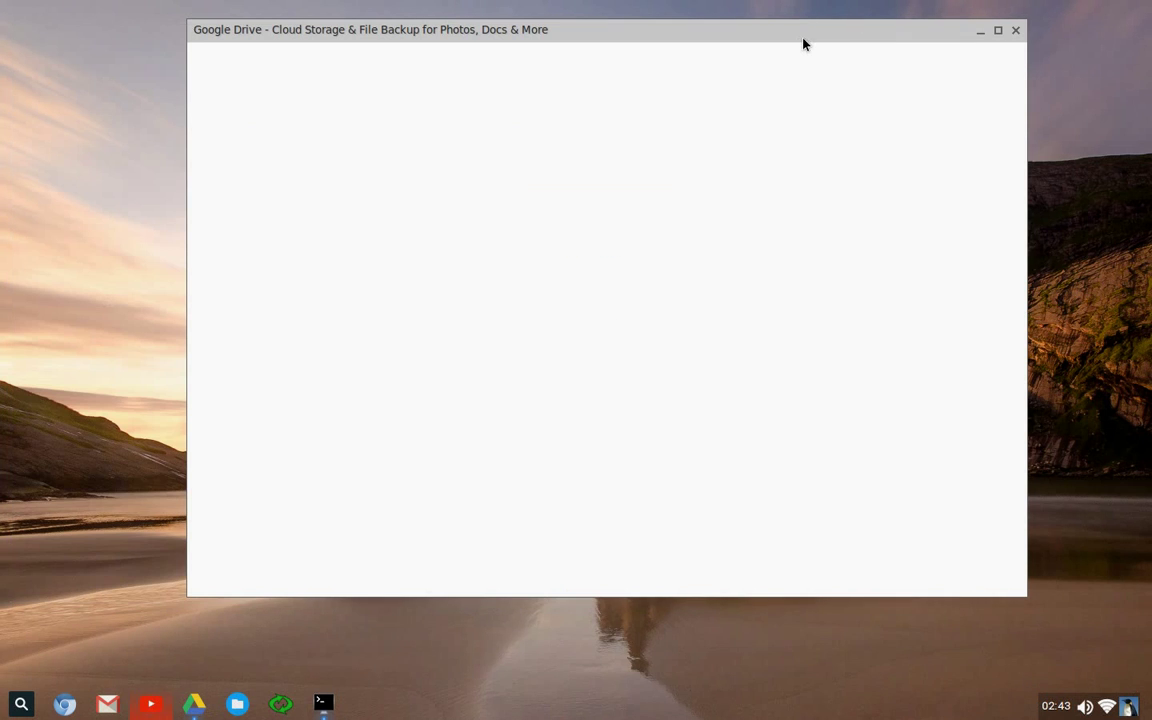
- Reload the blank Google Drive page and close its window
{"action": "right_click", "coordinate": [535, 264]}
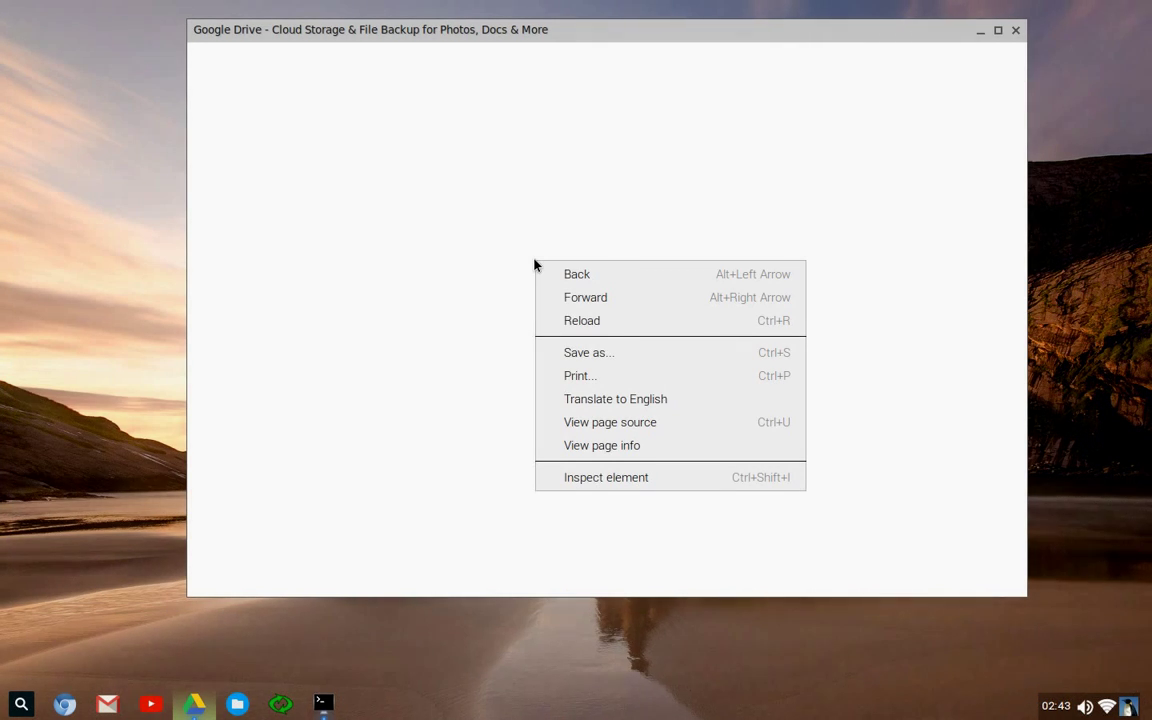
{"action": "left_click", "coordinate": [589, 322]}
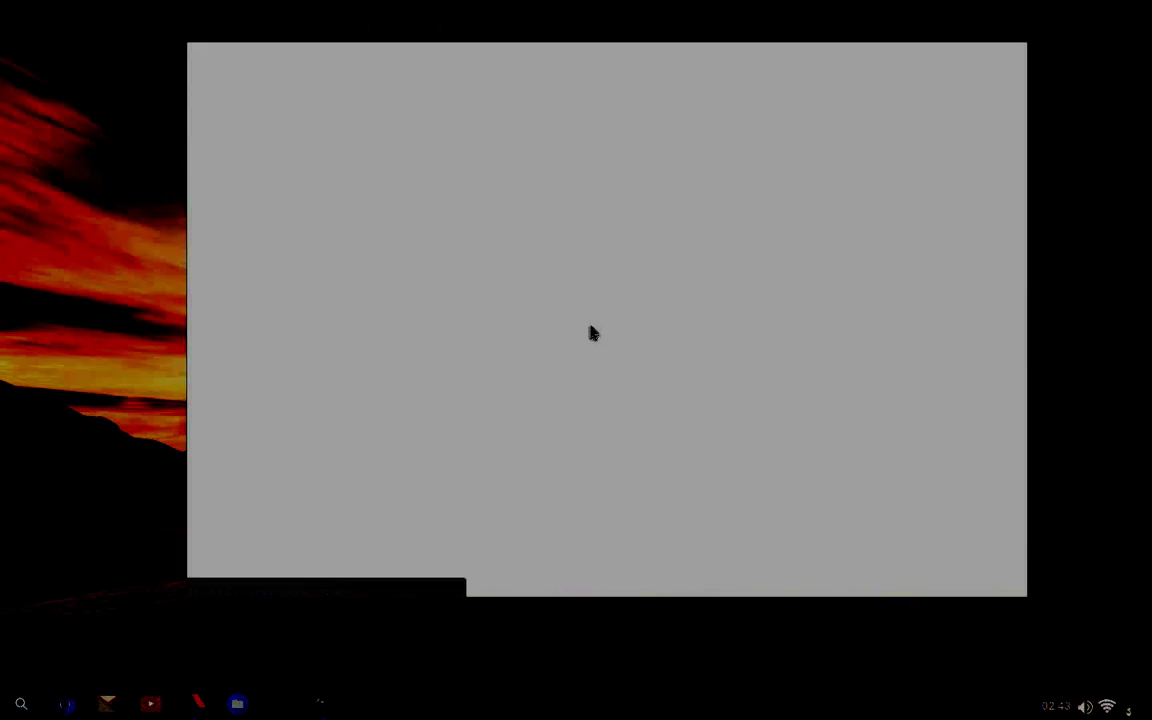
{"action": "right_click", "coordinate": [591, 332]}
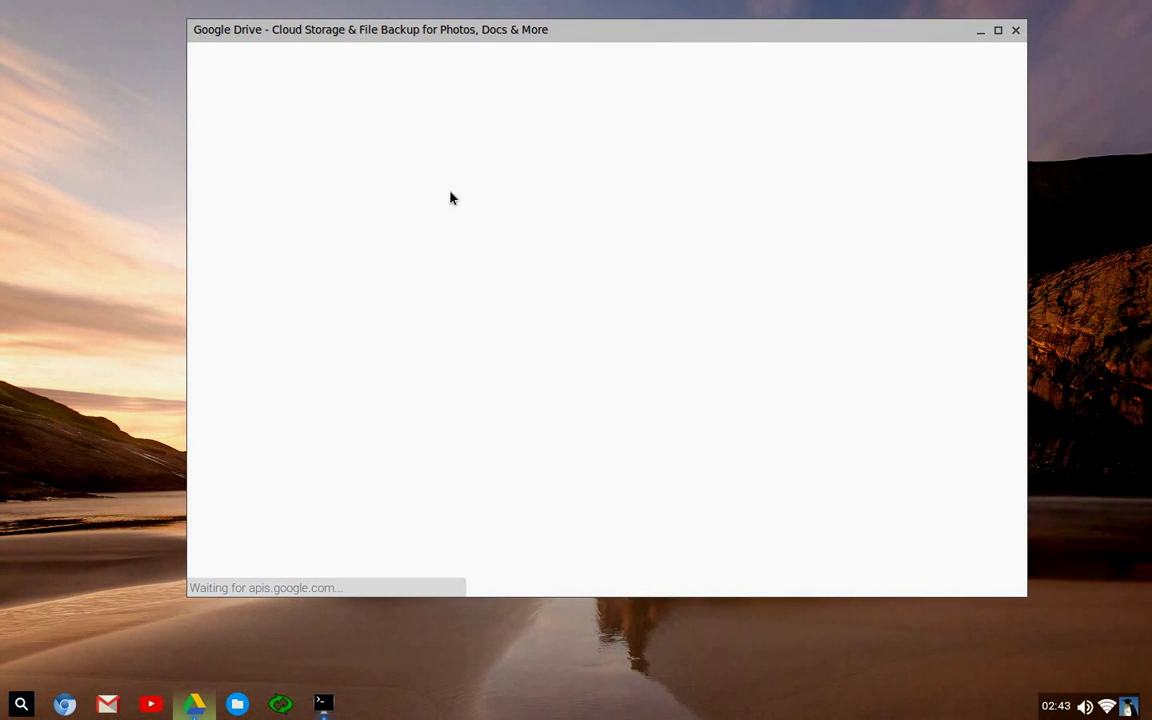
{"action": "left_click", "coordinate": [1015, 29]}
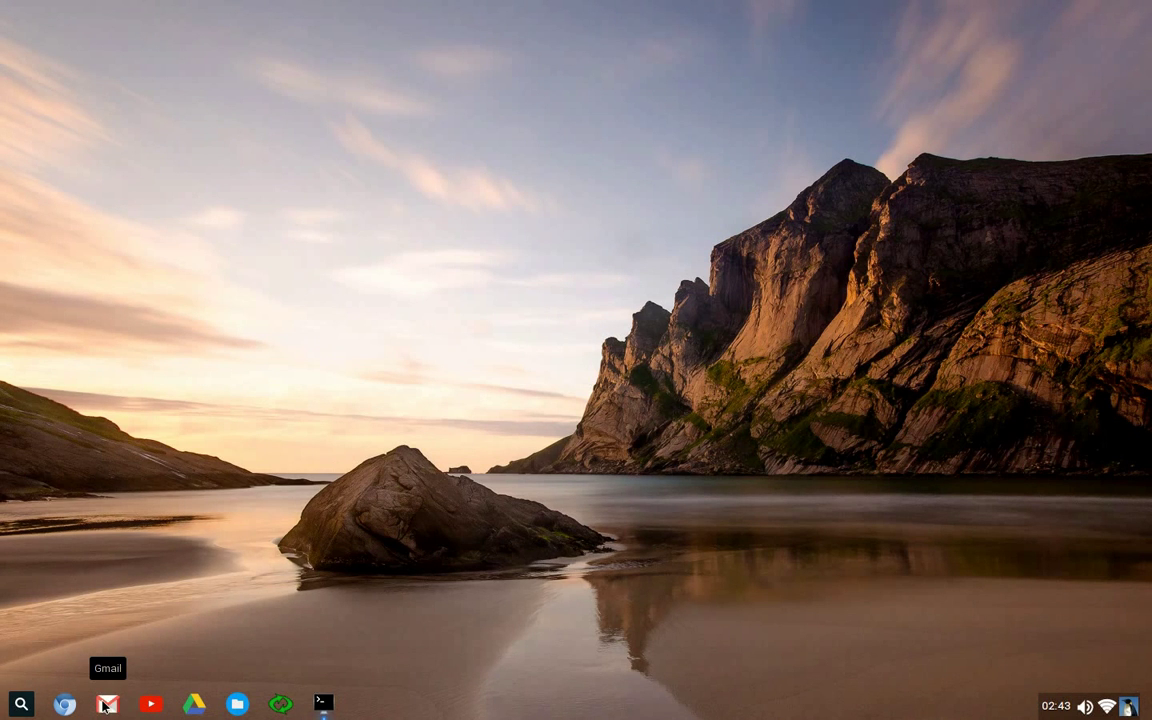
- Launch Gmail and the Chromium browser, move the browser window aside to view the Gmail page, and close Gmail
{"action": "left_click", "coordinate": [62, 705]}
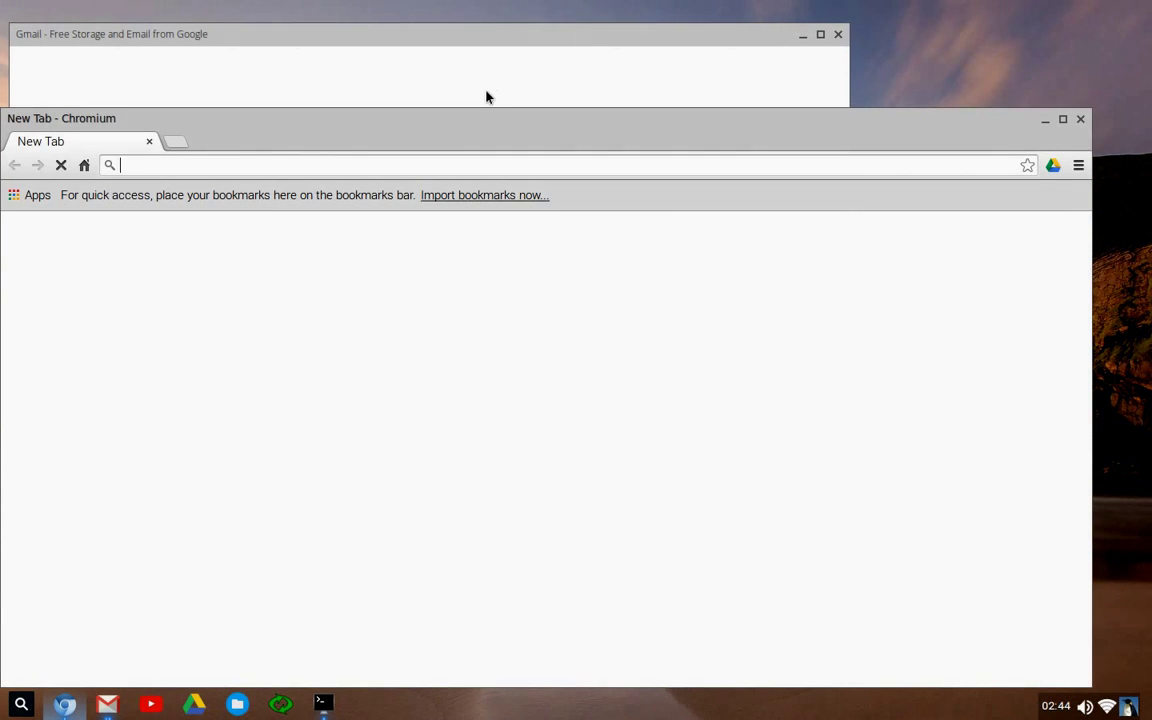
{"action": "left_click_drag", "start_coordinate": [478, 131], "coordinate": [1151, 410]}
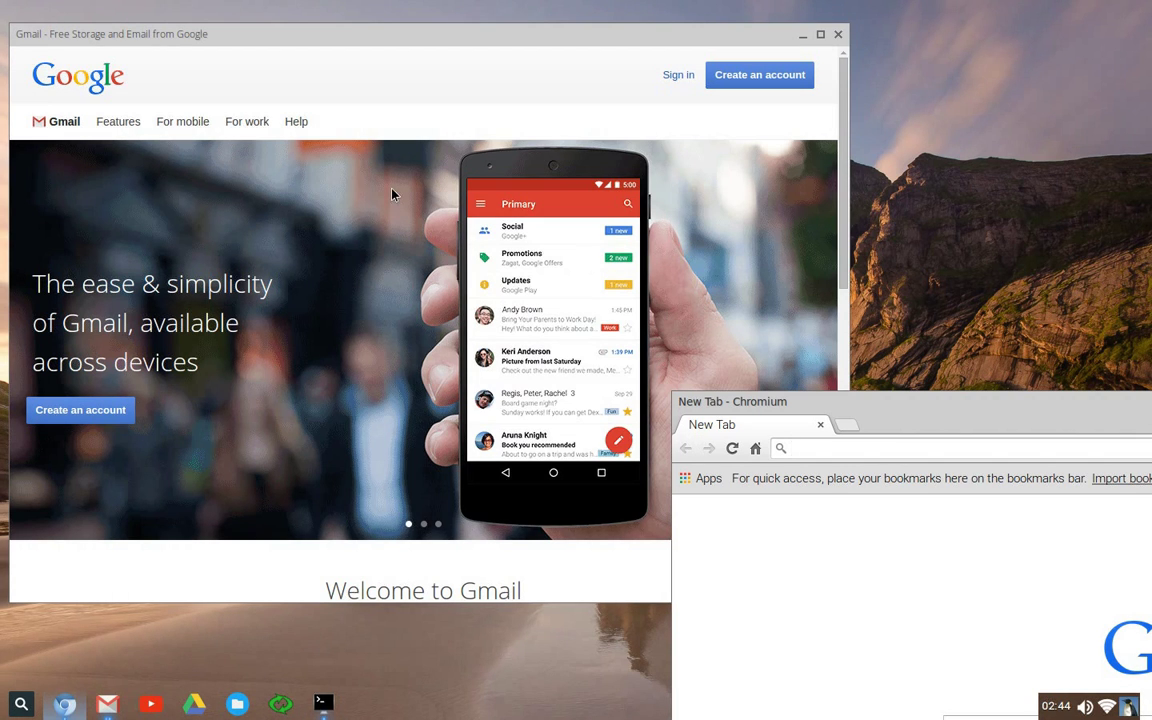
{"action": "left_click_drag", "start_coordinate": [843, 215], "coordinate": [810, 627]}
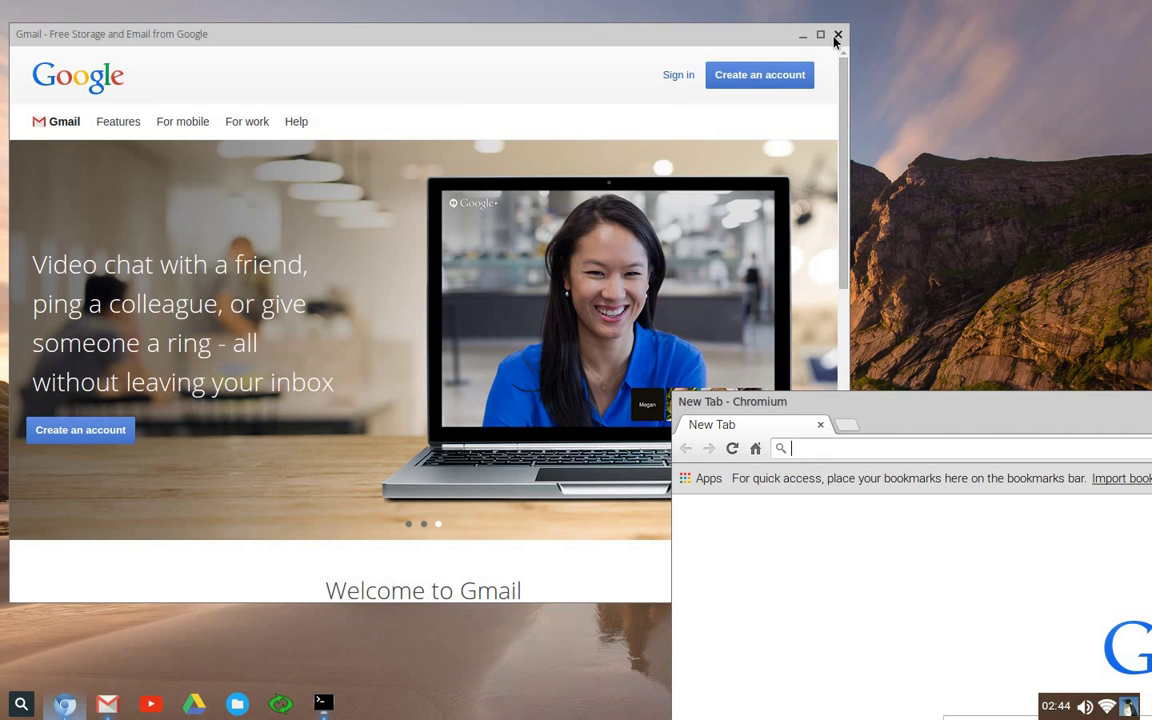
{"action": "left_click", "coordinate": [837, 36]}
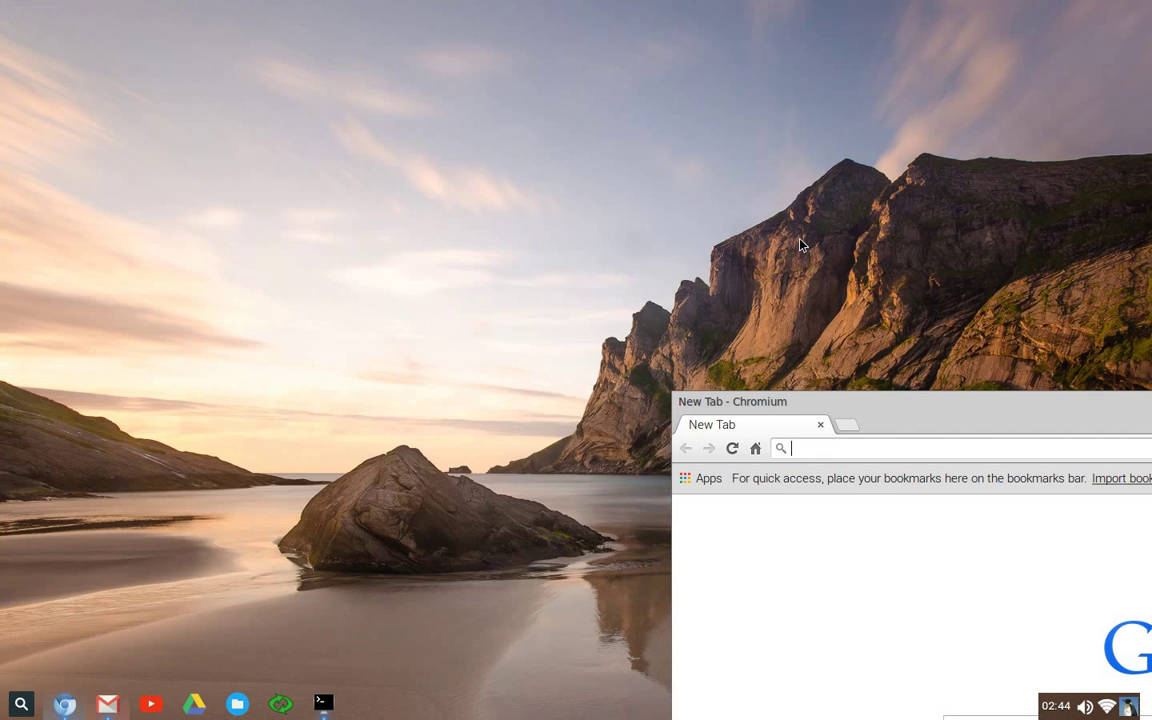
- Move the Chromium window back into full view, maximize it and open the About Chromium page
{"action": "left_click_drag", "start_coordinate": [864, 406], "coordinate": [219, 47]}
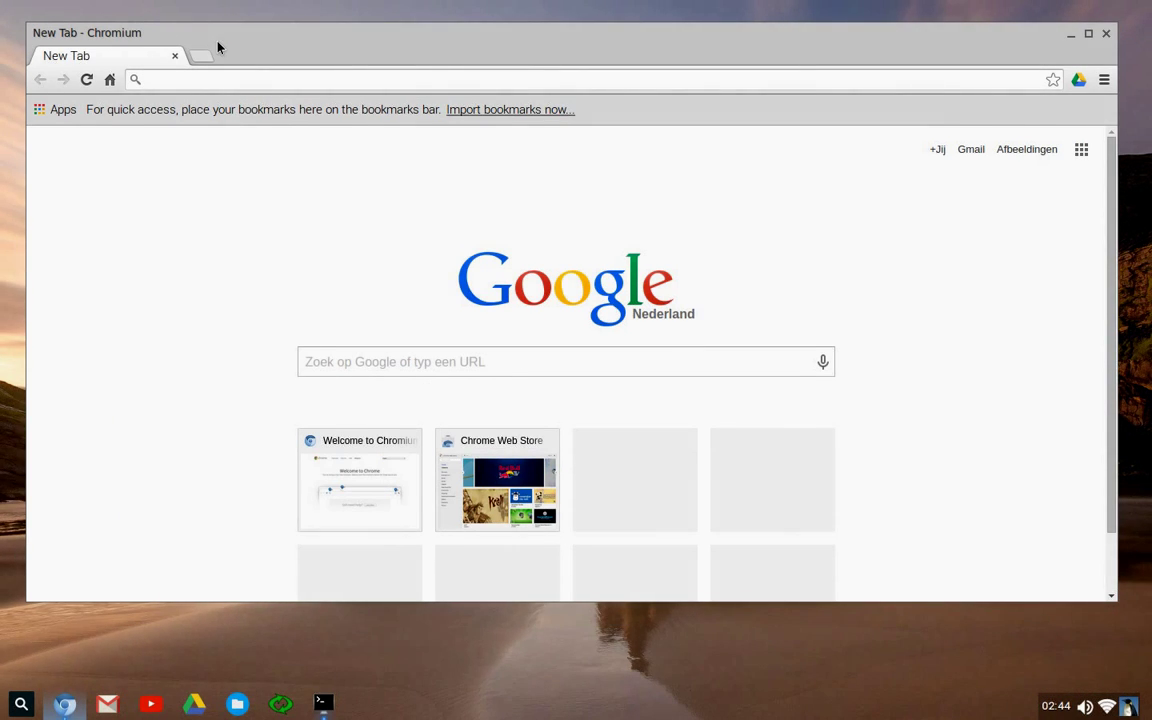
{"action": "double_click", "coordinate": [219, 46]}
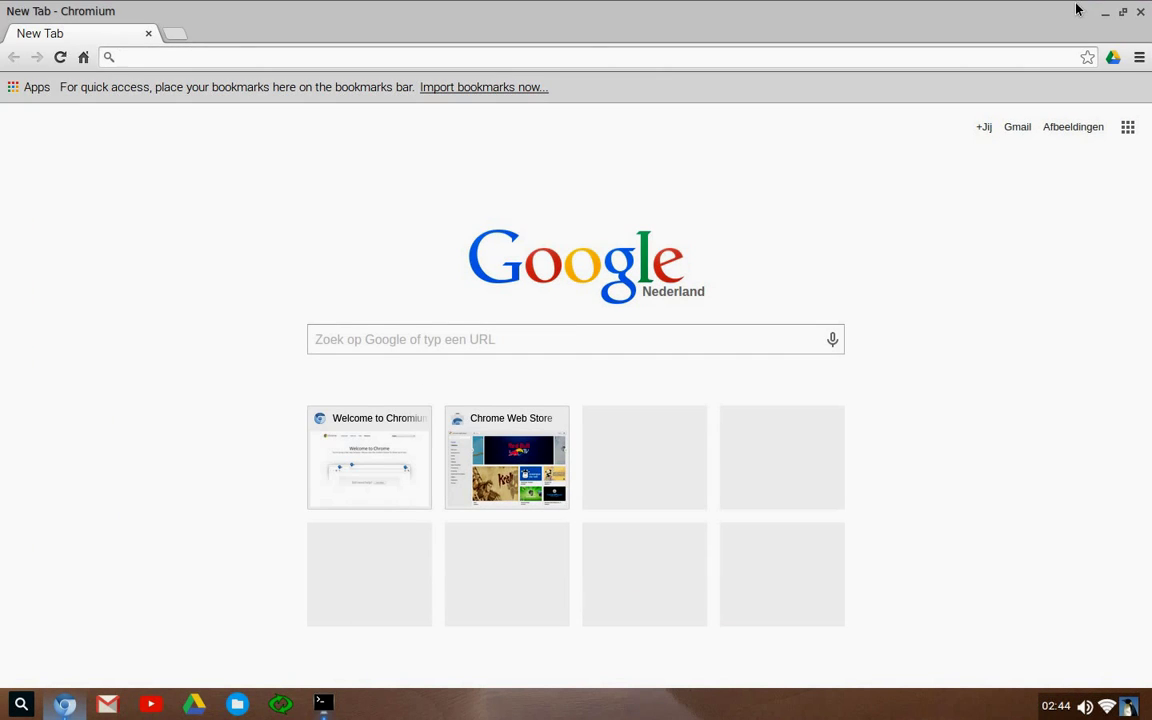
{"action": "left_click", "coordinate": [1139, 57]}
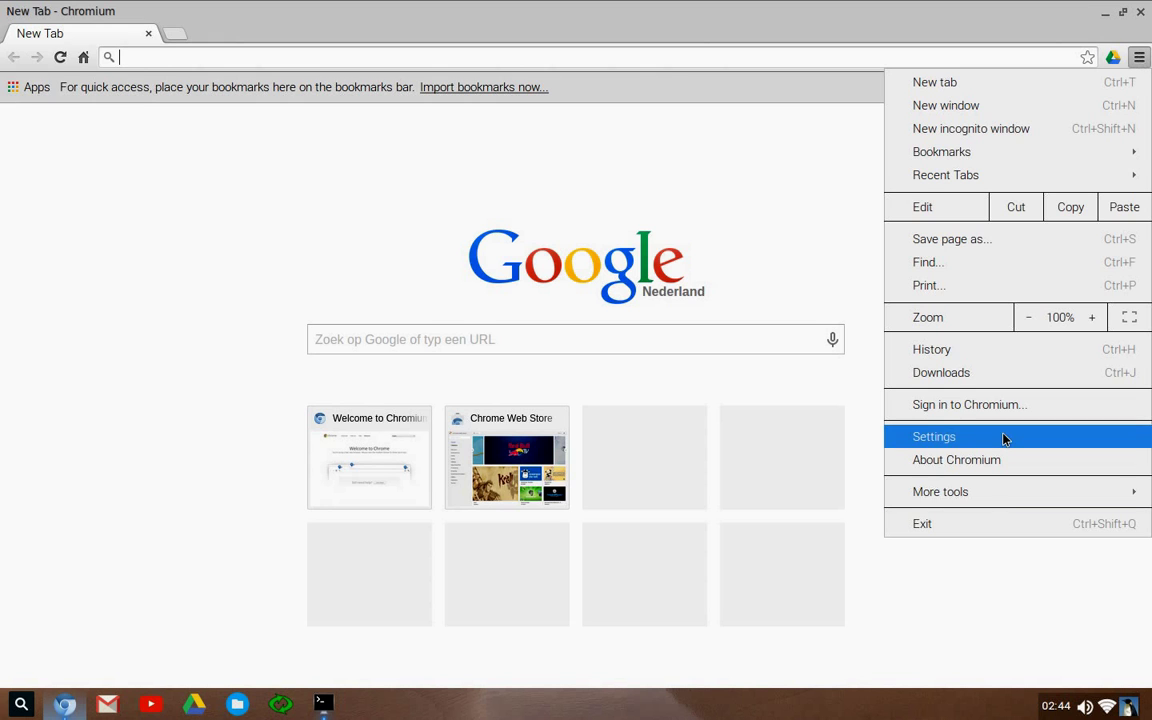
{"action": "mouse_move", "coordinate": [991, 486]}
{"action": "left_click", "coordinate": [988, 459]}
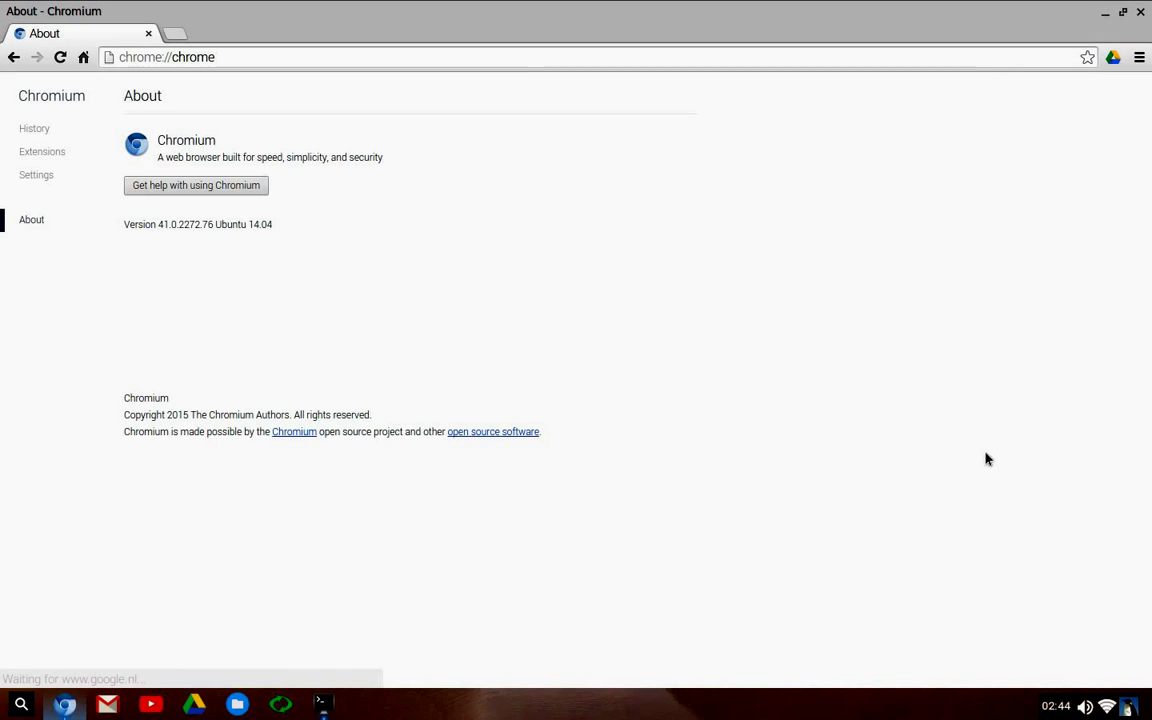
- Highlight the version line on the About page to point it out, and clear the selection
{"action": "double_click", "coordinate": [240, 232]}
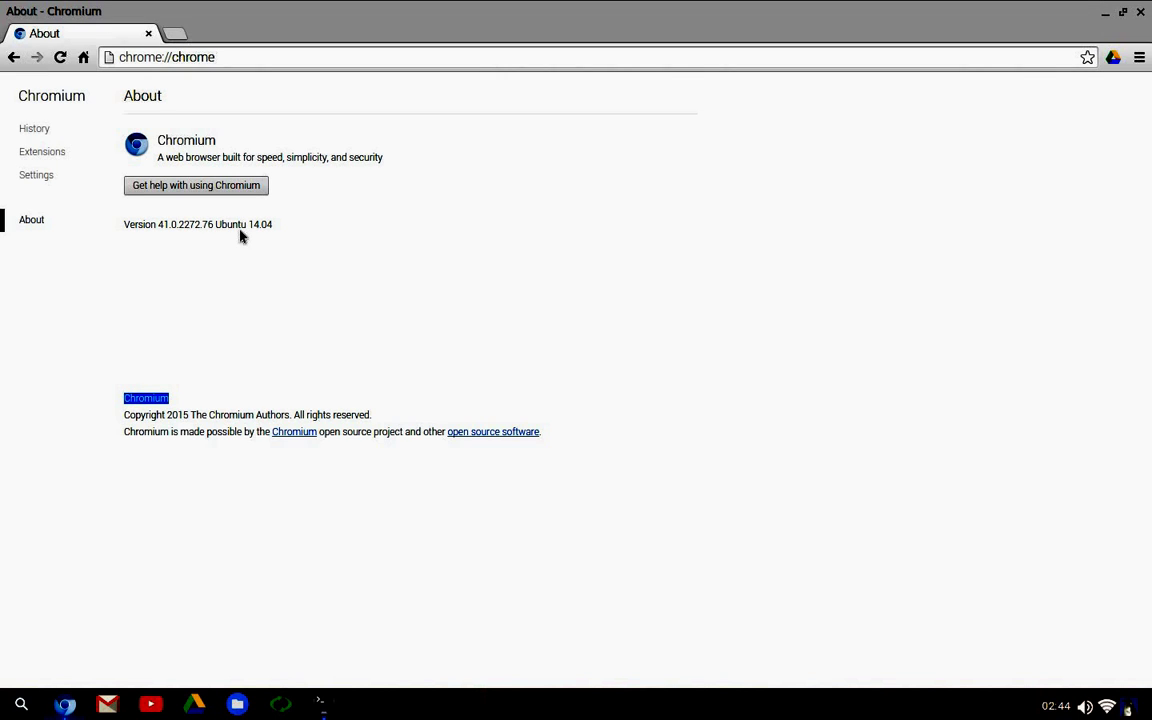
{"action": "triple_click", "coordinate": [240, 236]}
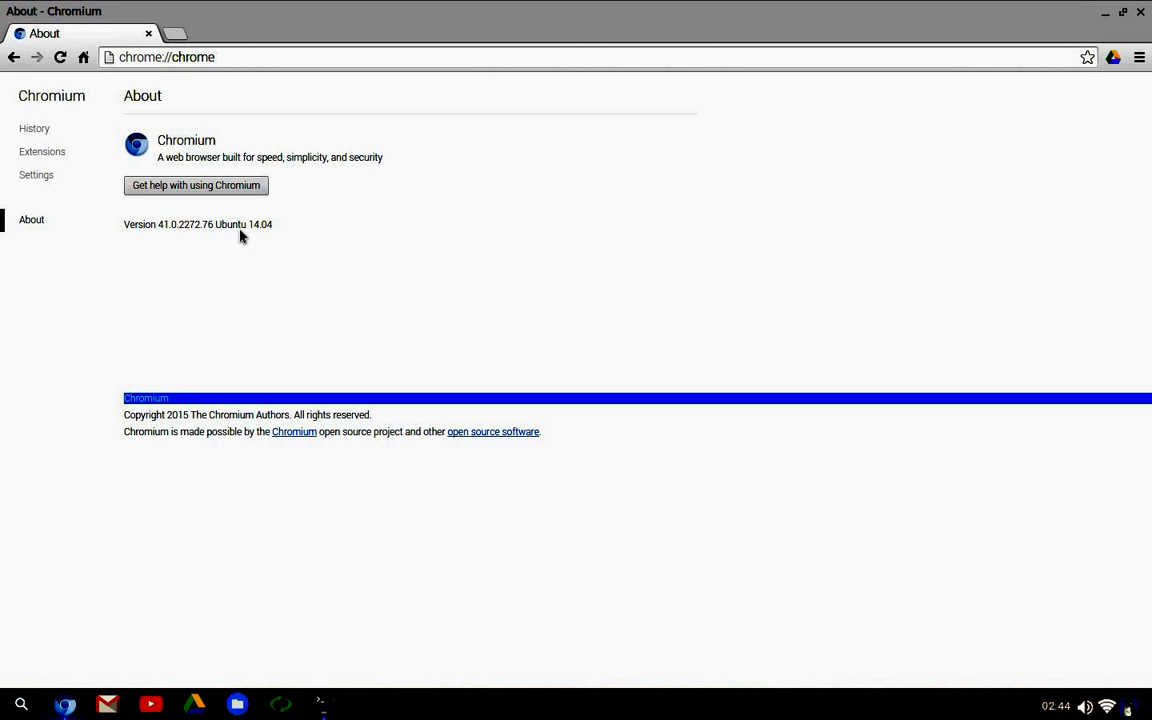
{"action": "left_click_drag", "start_coordinate": [240, 236], "coordinate": [245, 232]}
{"action": "triple_click", "coordinate": [245, 228]}
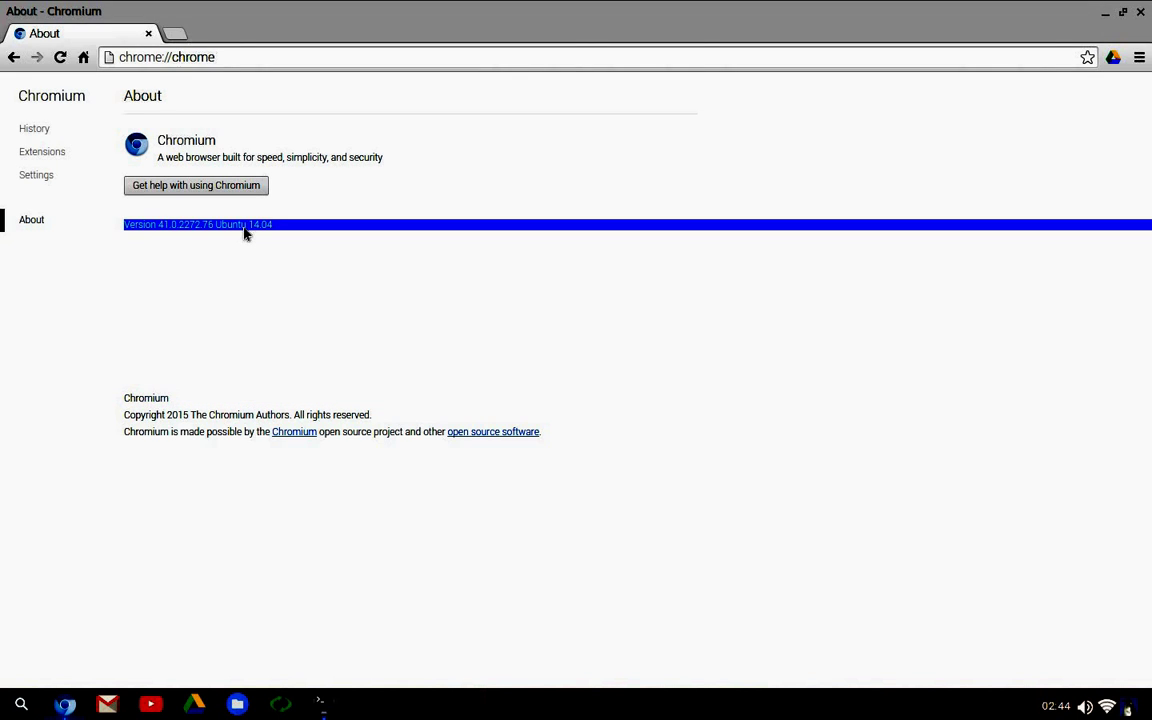
{"action": "double_click", "coordinate": [245, 228]}
{"action": "left_click", "coordinate": [245, 232]}
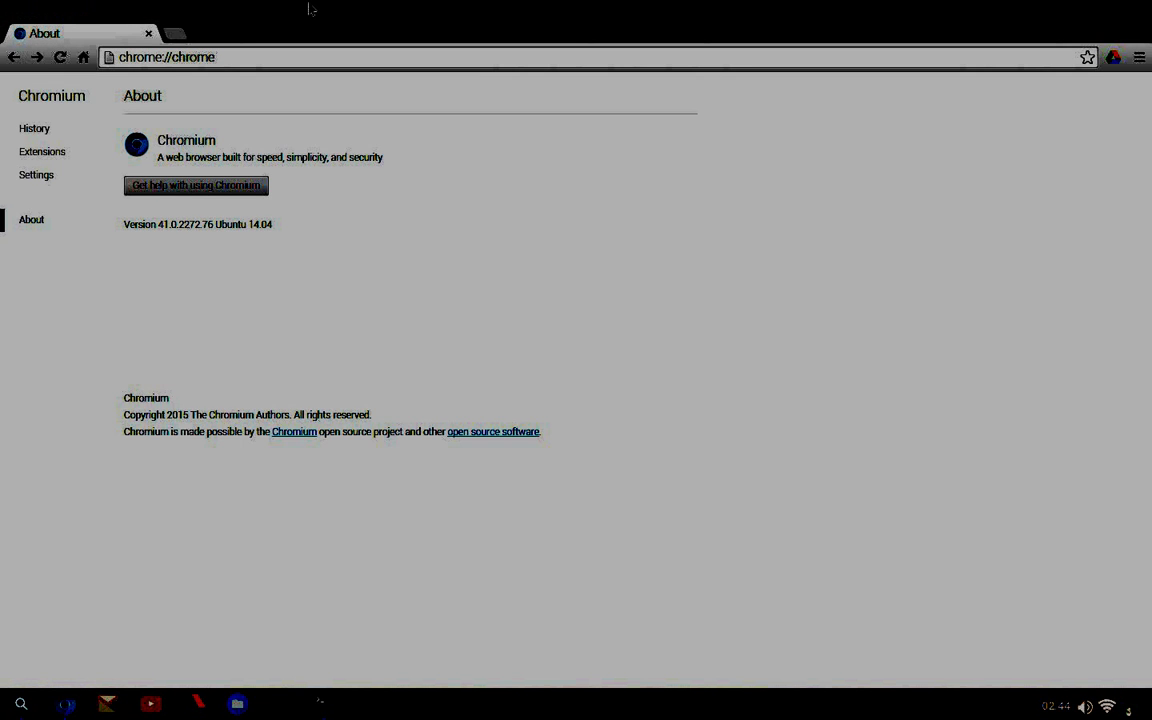
- Search Google for "chromixium" in a new browser tab, closing the extra blank tab
{"action": "key", "text": "super"}
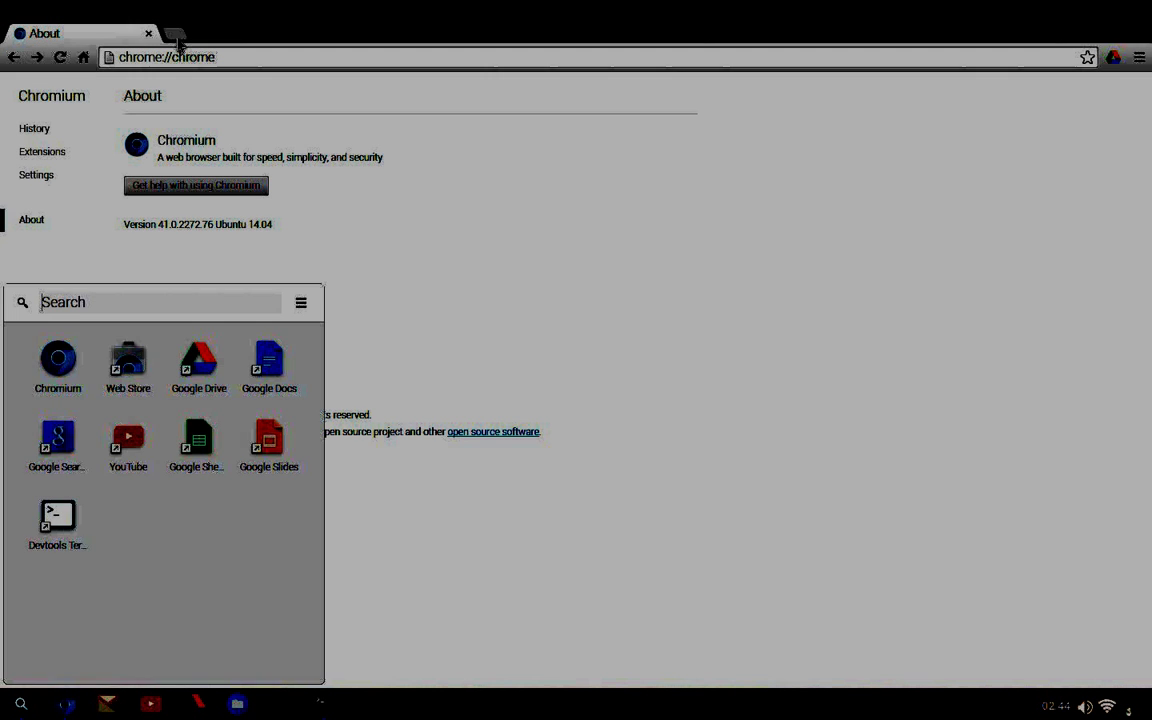
{"action": "left_click", "coordinate": [175, 35]}
{"action": "double_click", "coordinate": [175, 33]}
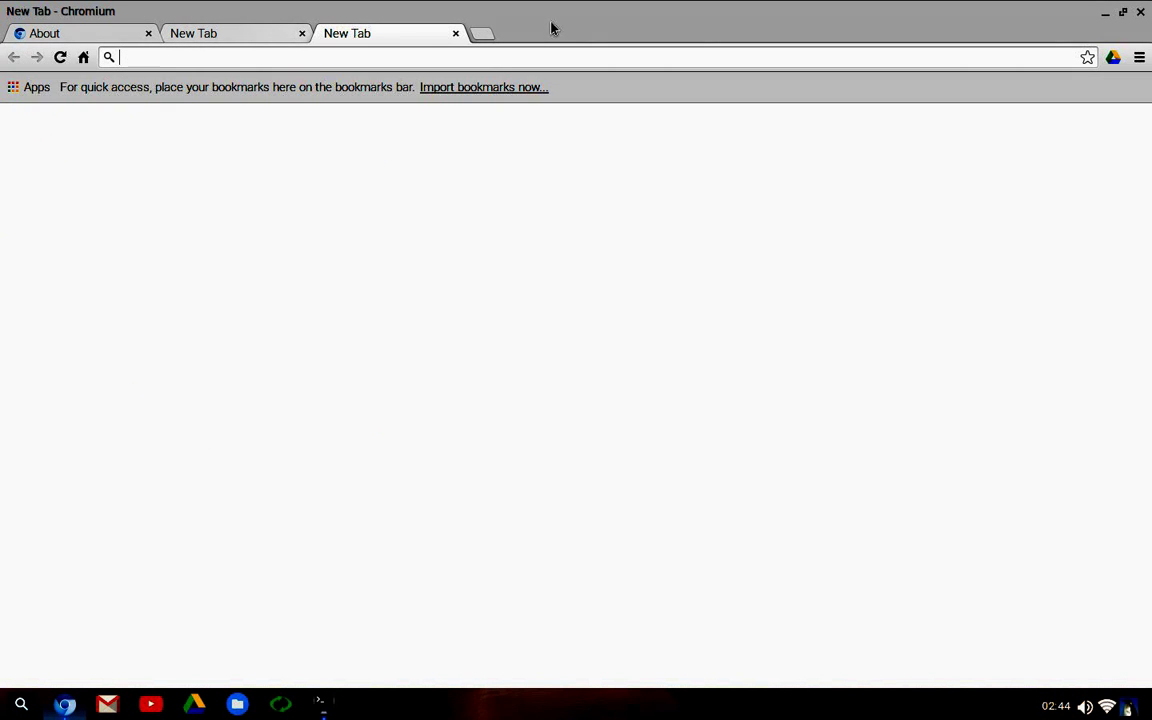
{"action": "left_click", "coordinate": [456, 33]}
{"action": "left_click", "coordinate": [306, 57]}
{"action": "type", "text": "chro"}
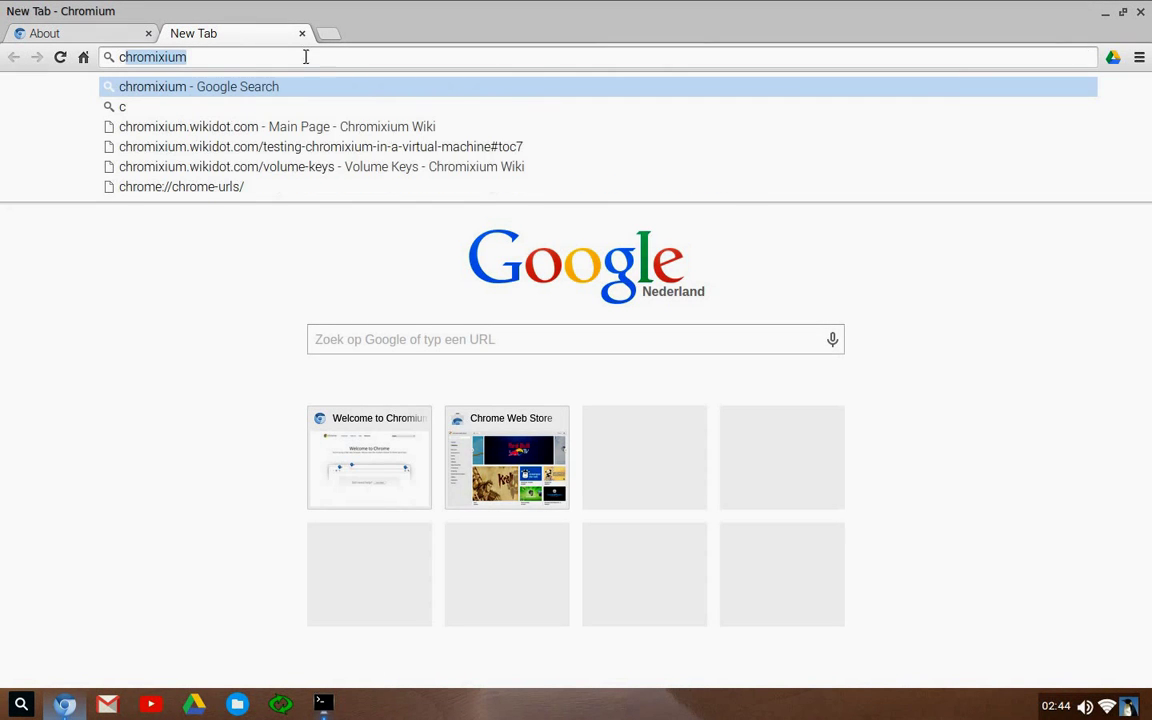
{"action": "type", "text": "mixium"}
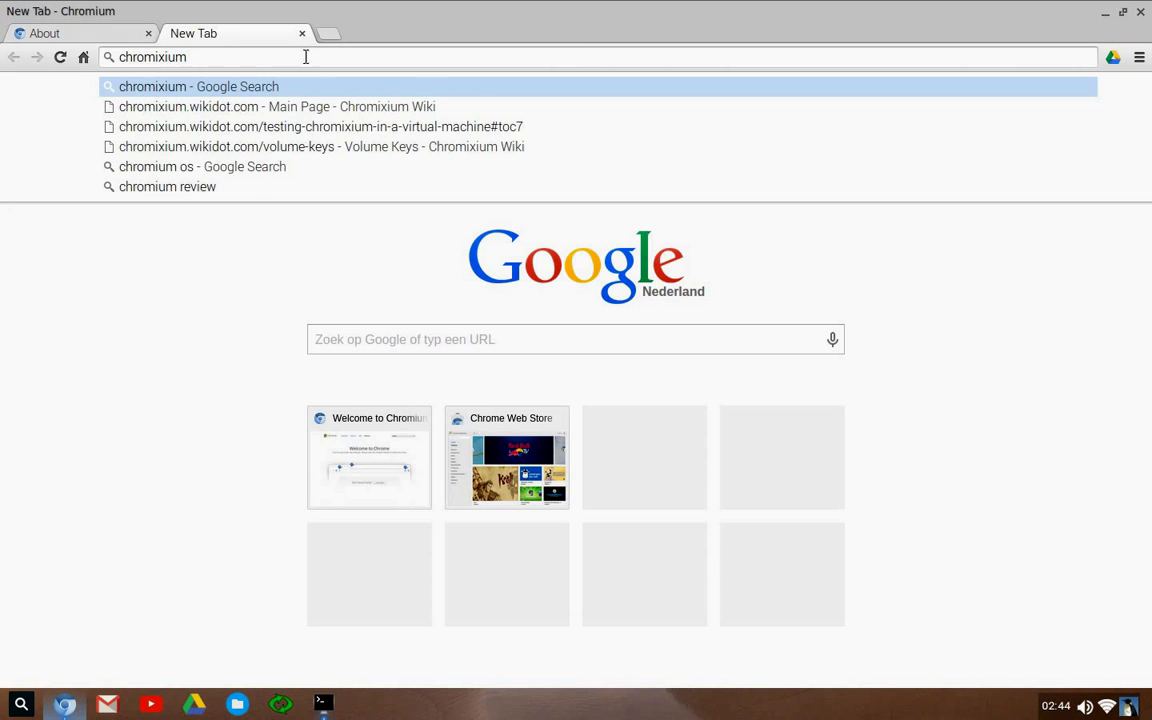
{"action": "key", "text": "Return"}
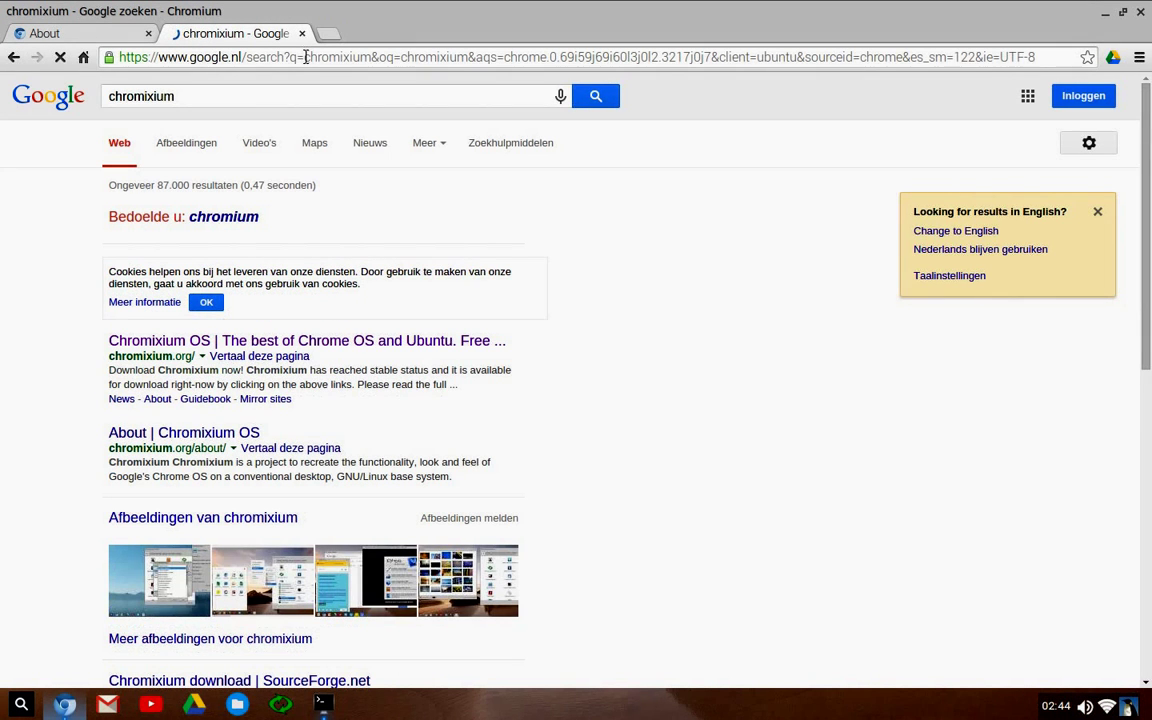
- Open the Chromixium OS website from the search results, visit its forum and return to the site's home page
{"action": "left_click", "coordinate": [406, 346]}
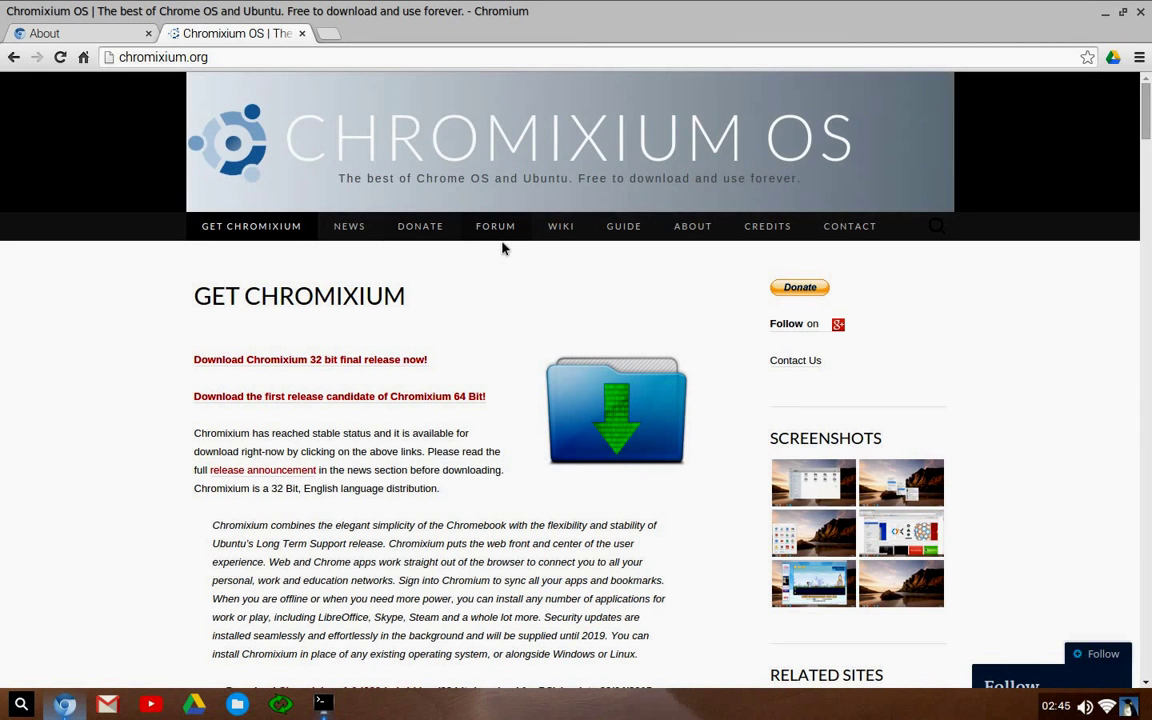
{"action": "mouse_move", "coordinate": [1146, 140]}
{"action": "left_mouse_down"}
{"action": "mouse_move", "coordinate": [1146, 188]}
{"action": "mouse_move", "coordinate": [1148, 116]}
{"action": "left_mouse_up"}
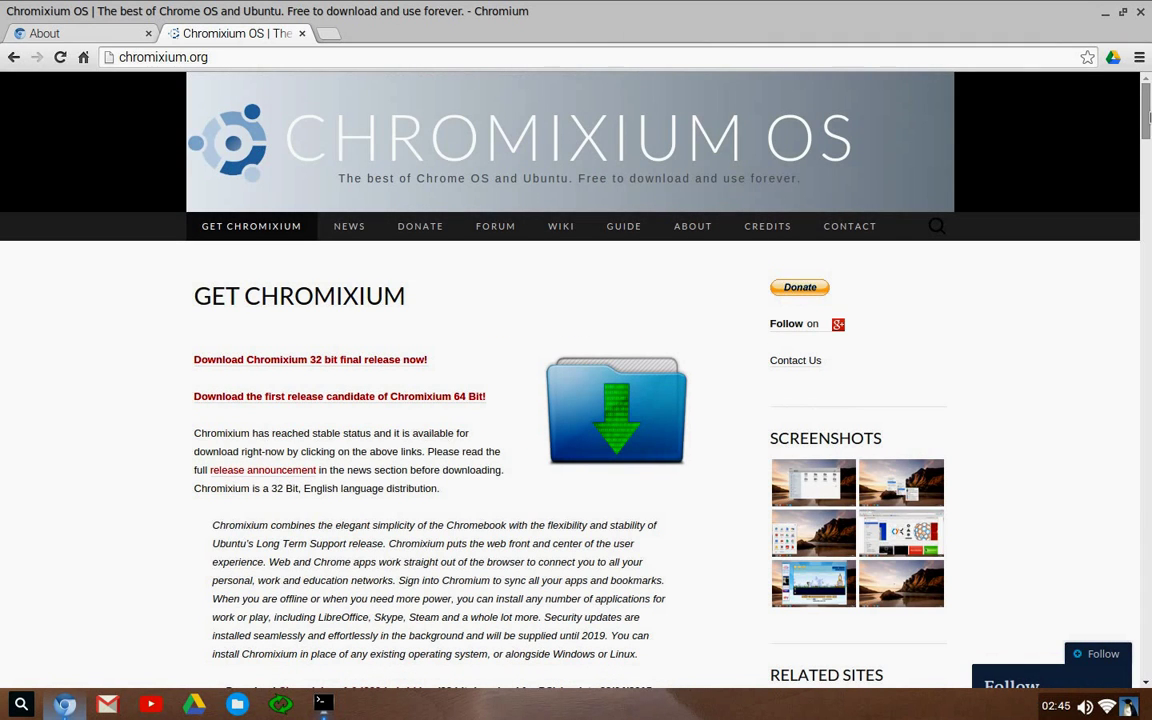
{"action": "left_click", "coordinate": [506, 234]}
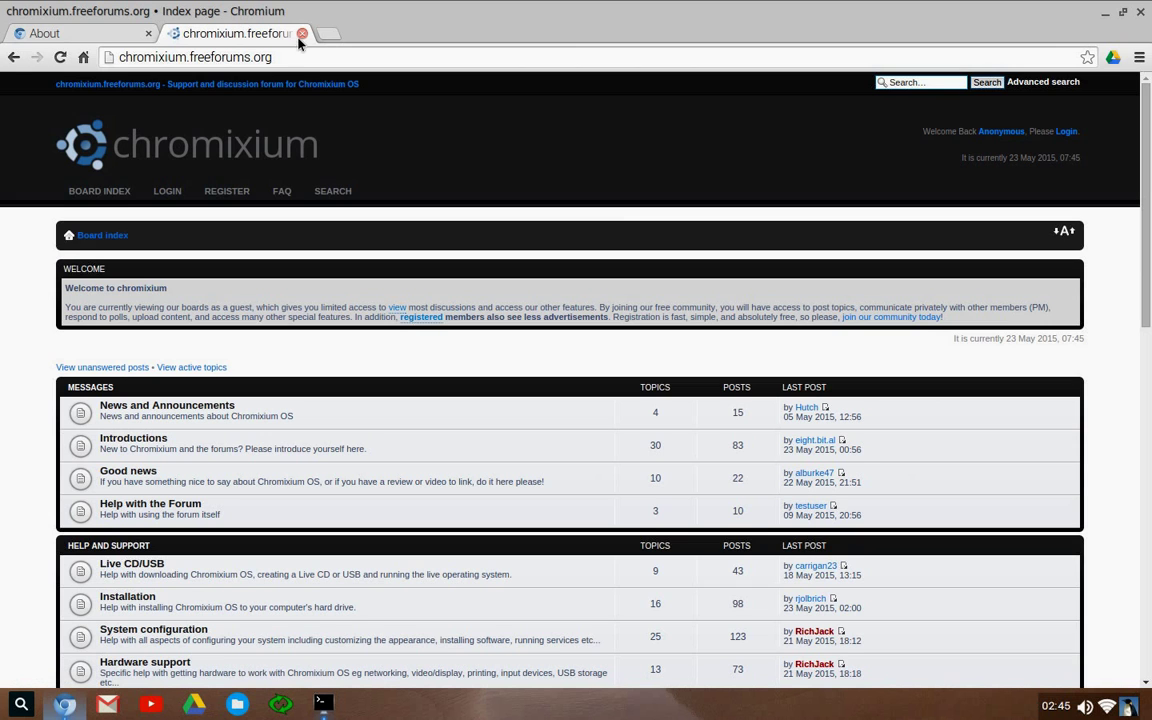
{"action": "left_click", "coordinate": [14, 57]}
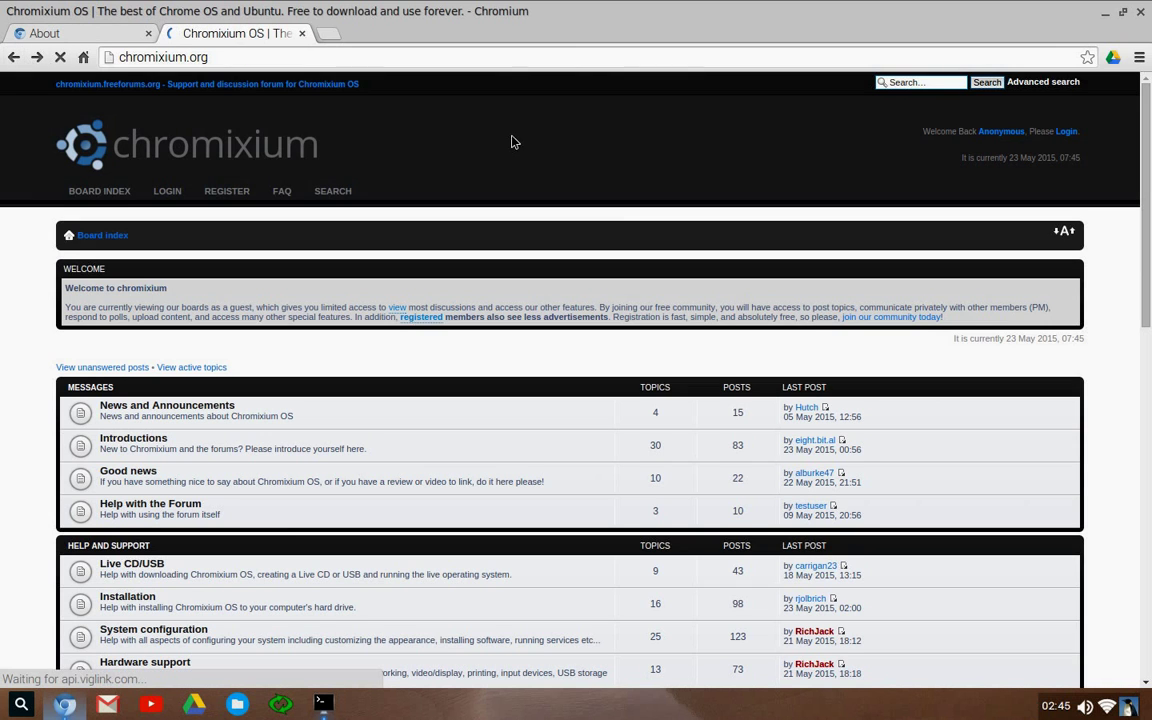
- Look through the Chromixium Guidebook page from beginning to end and close its tab
{"action": "left_click", "coordinate": [617, 231]}
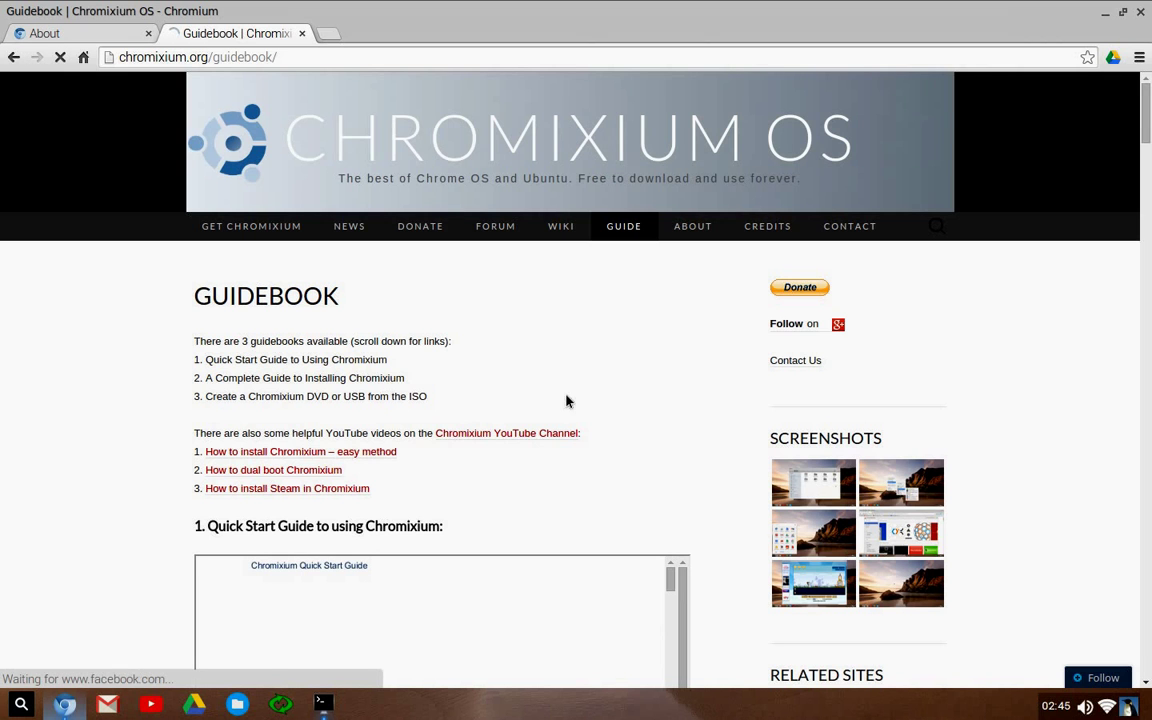
{"action": "left_click_drag", "start_coordinate": [1145, 125], "coordinate": [1145, 660]}
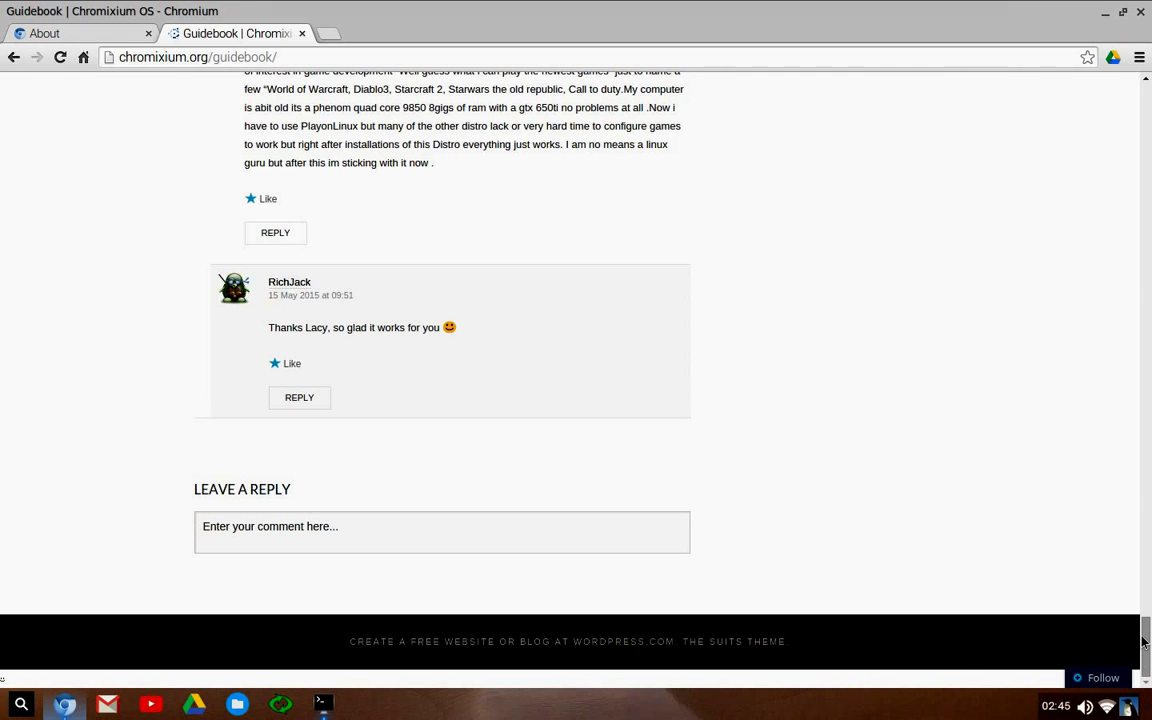
{"action": "left_click_drag", "start_coordinate": [1145, 640], "coordinate": [1145, 100]}
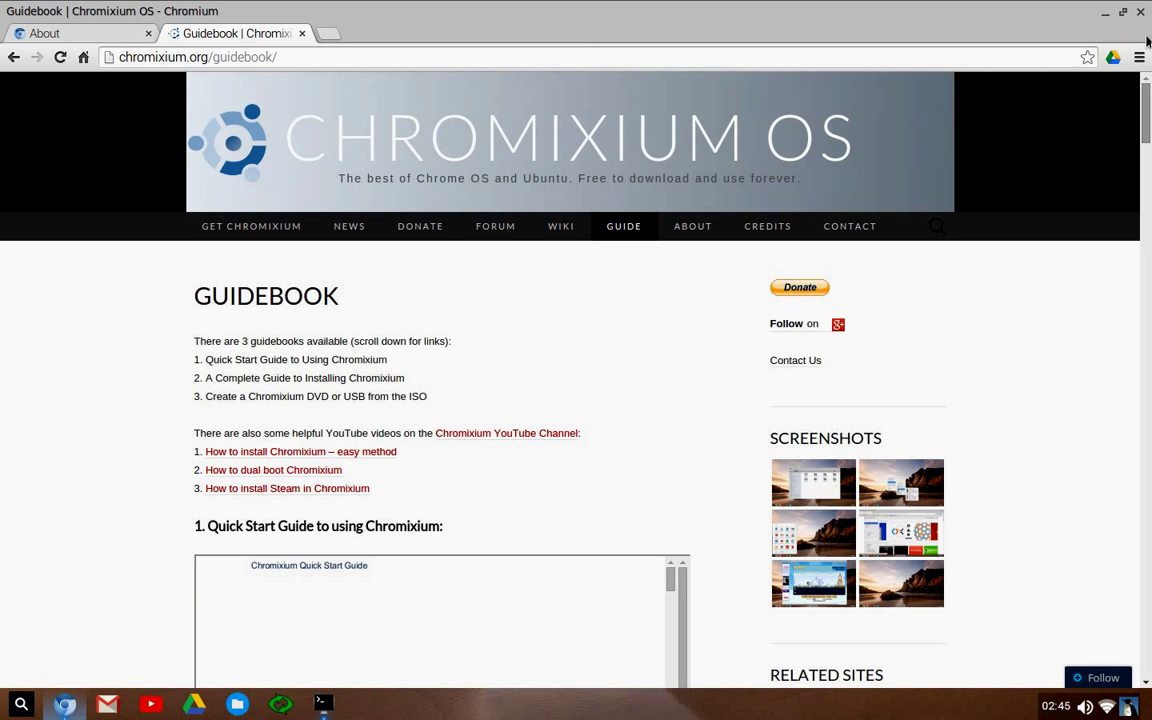
{"action": "left_click", "coordinate": [302, 35]}
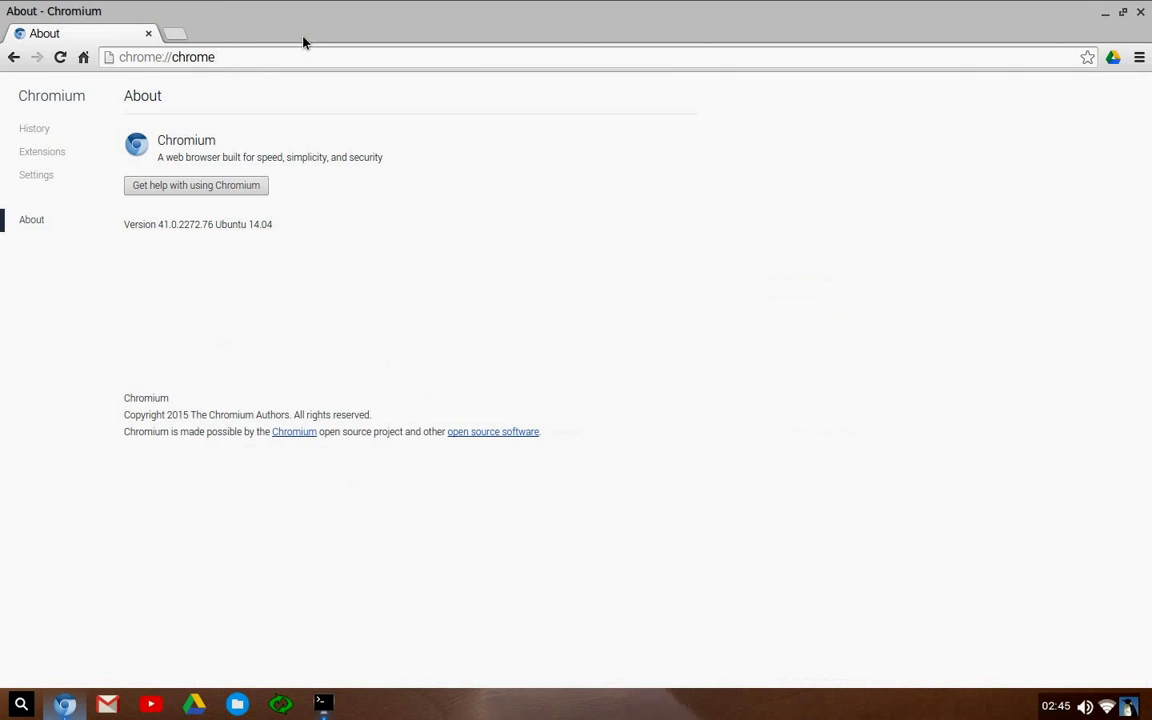
- Look through the installed Chromium extensions and view the browser settings
{"action": "left_click", "coordinate": [44, 163]}
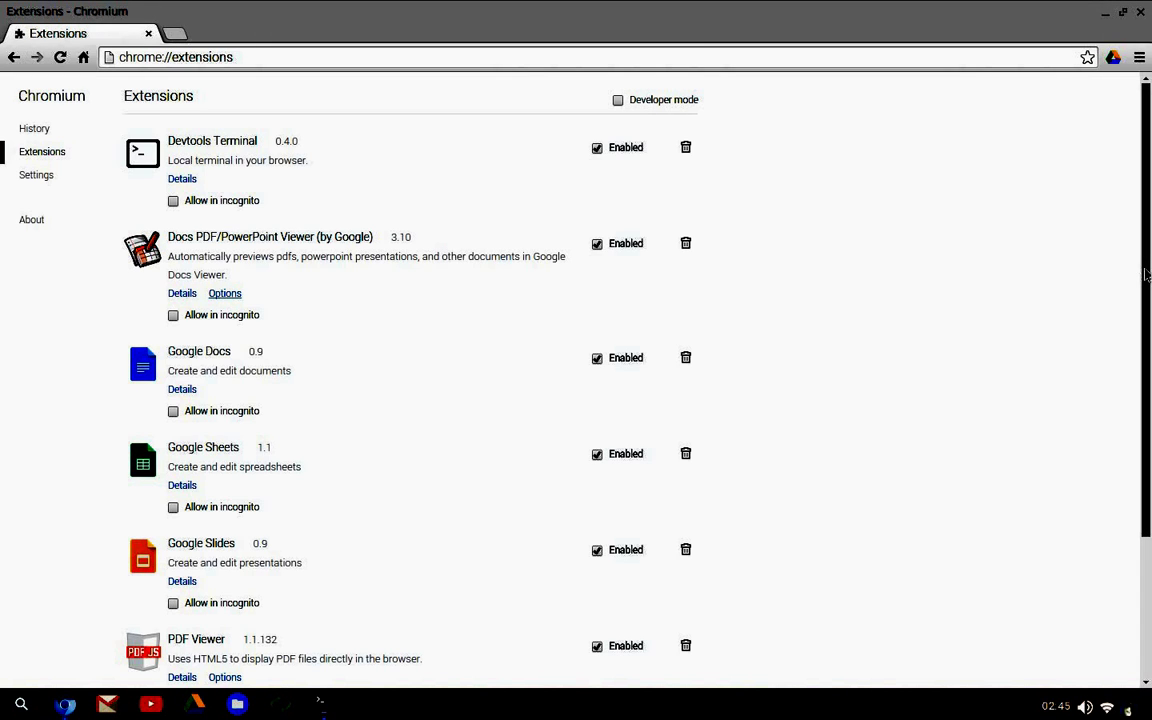
{"action": "left_click_drag", "start_coordinate": [1146, 274], "coordinate": [1097, 79]}
{"action": "left_click", "coordinate": [36, 175]}
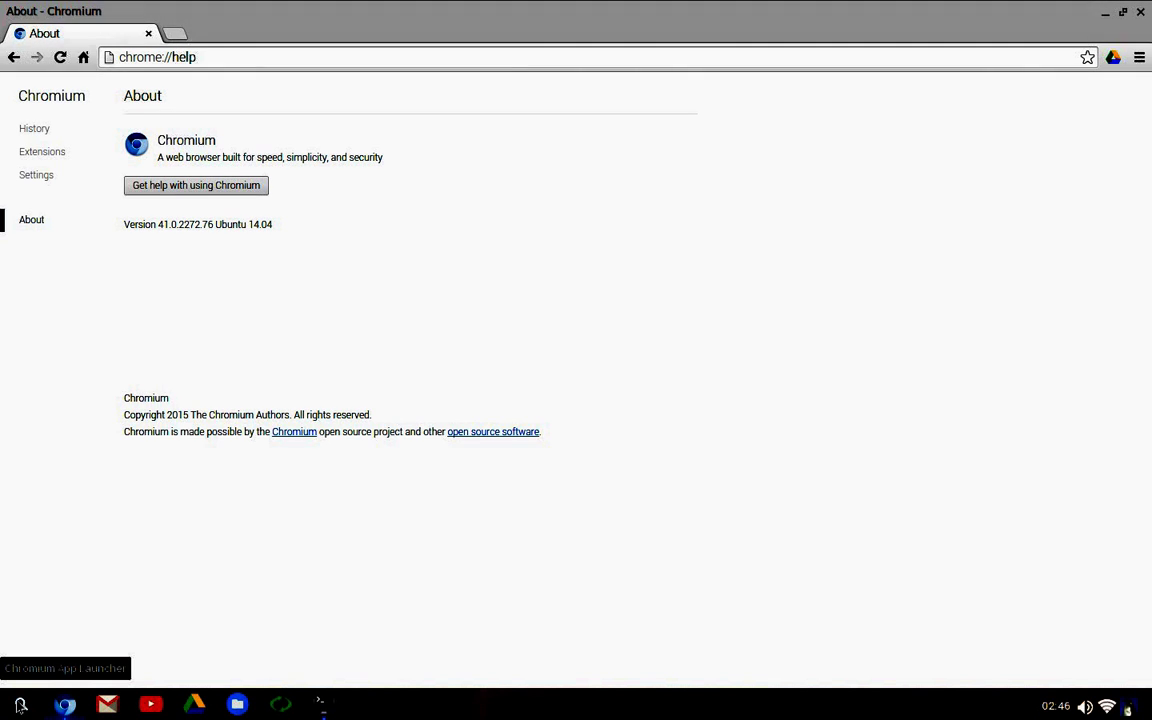
- Launch Devtools Terminal from the app launcher, read its announcement and close its tab
{"action": "left_click", "coordinate": [20, 705]}
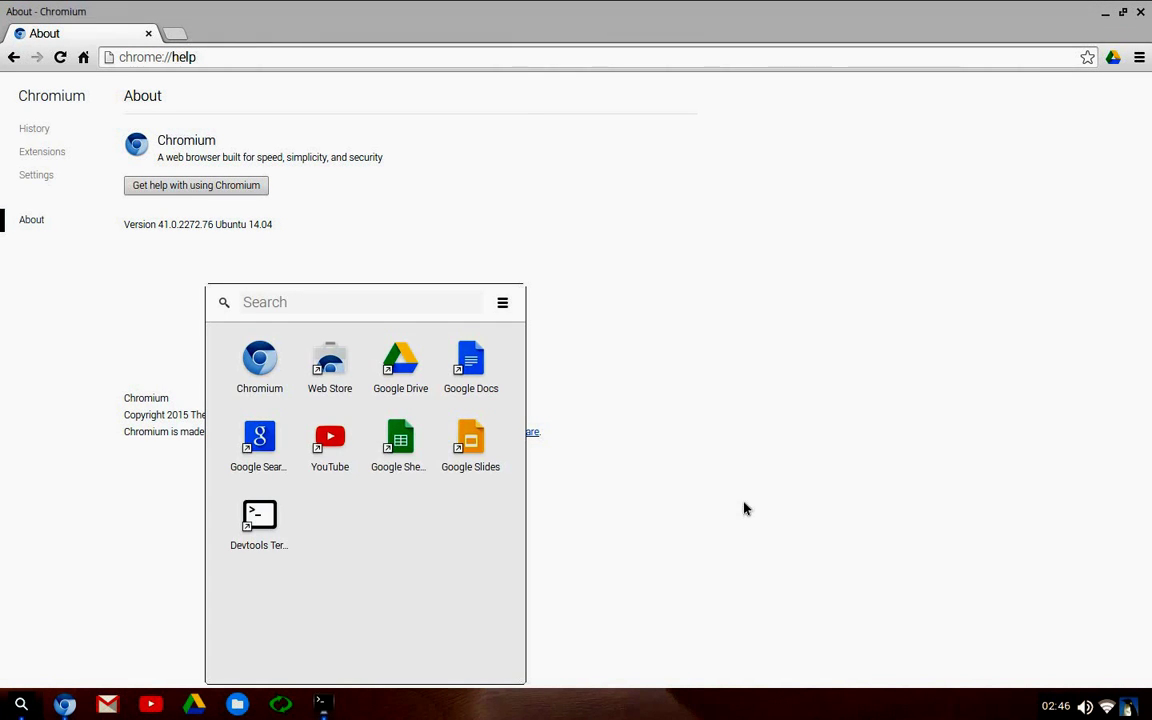
{"action": "left_click", "coordinate": [286, 536]}
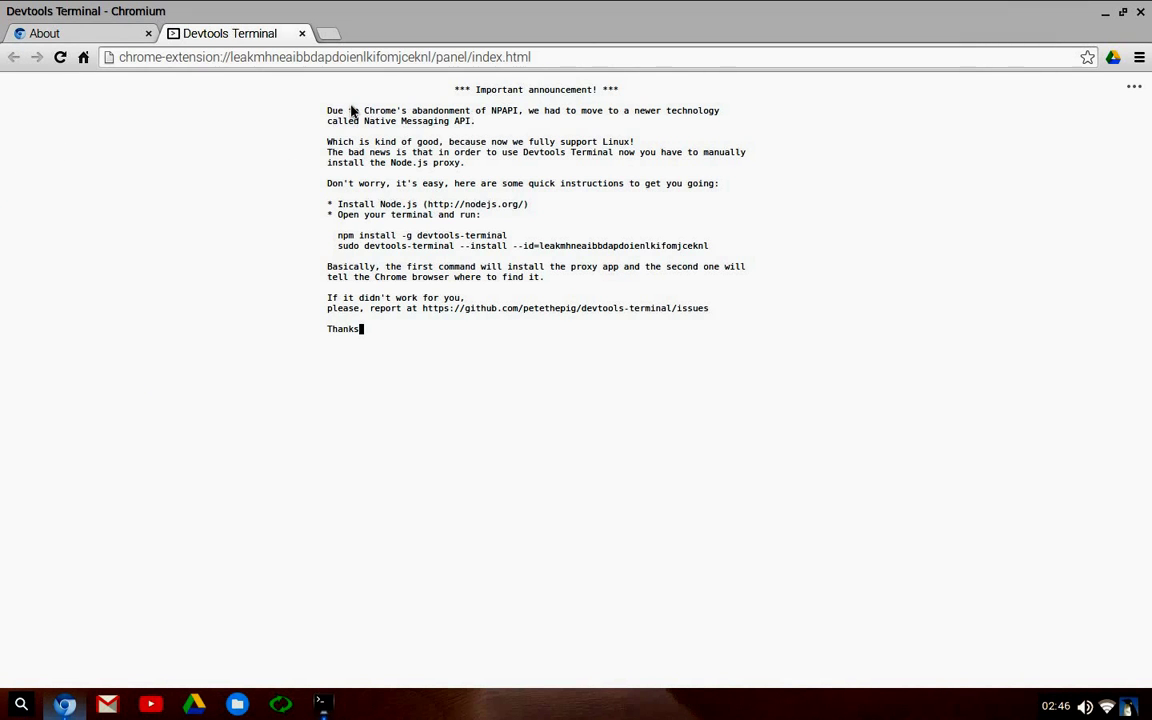
{"action": "left_click", "coordinate": [302, 34]}
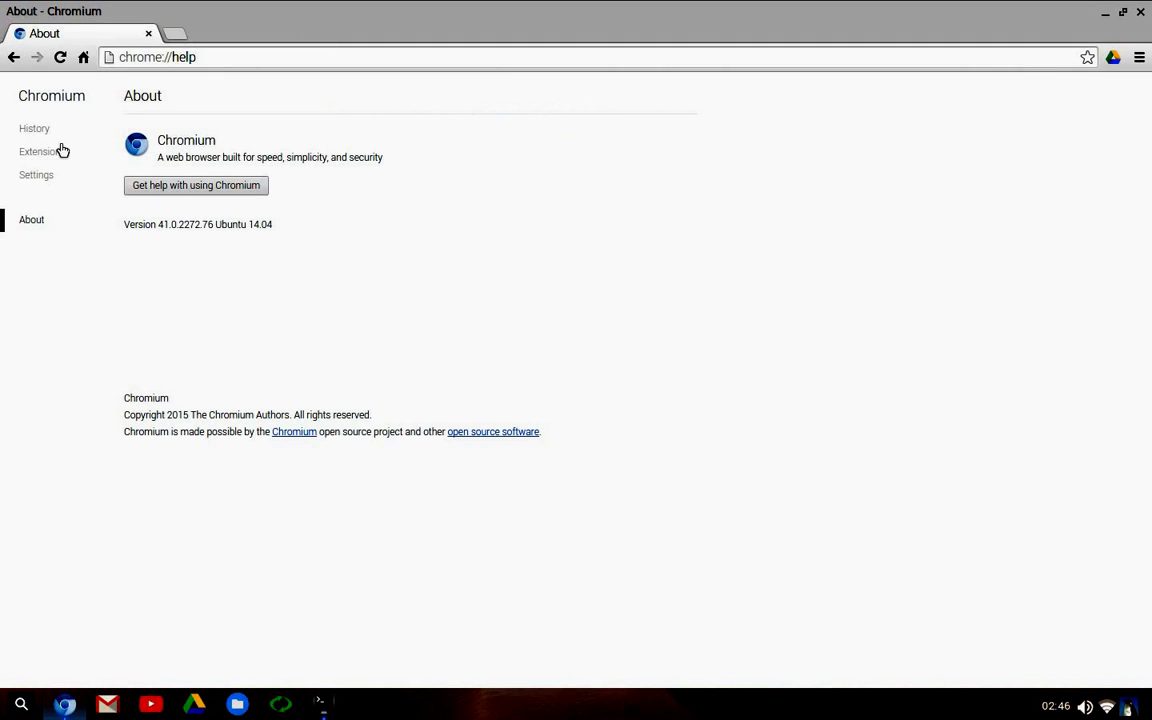
- Show the list of installed Chromium extensions again
{"action": "left_click", "coordinate": [62, 150]}
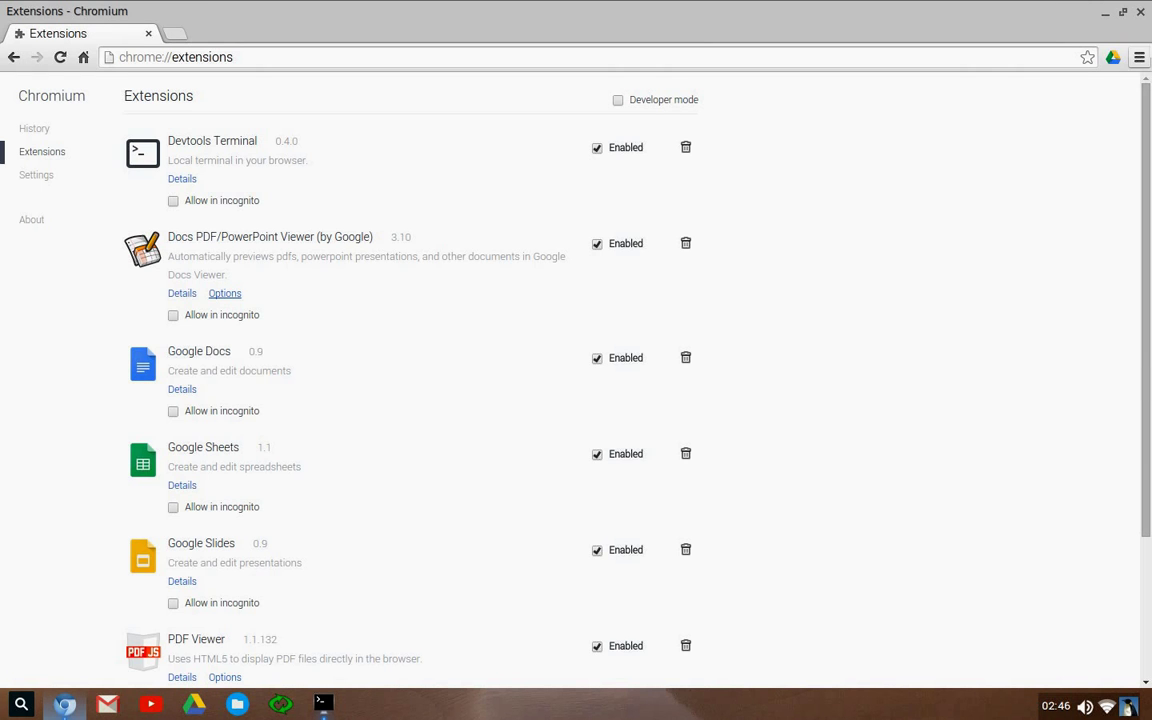
- Close the browser showing the extensions list and open the wallpaper chooser from the desktop
{"action": "left_click", "coordinate": [1141, 14]}
{"action": "right_click", "coordinate": [684, 154]}
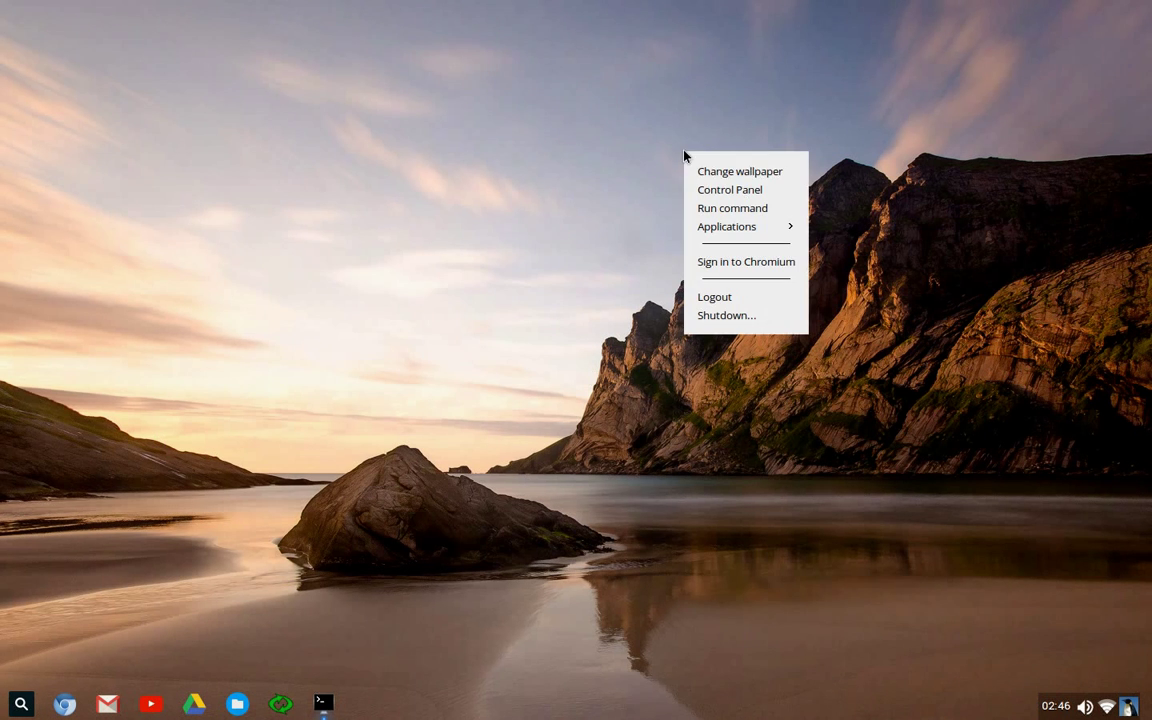
{"action": "left_click", "coordinate": [714, 171]}
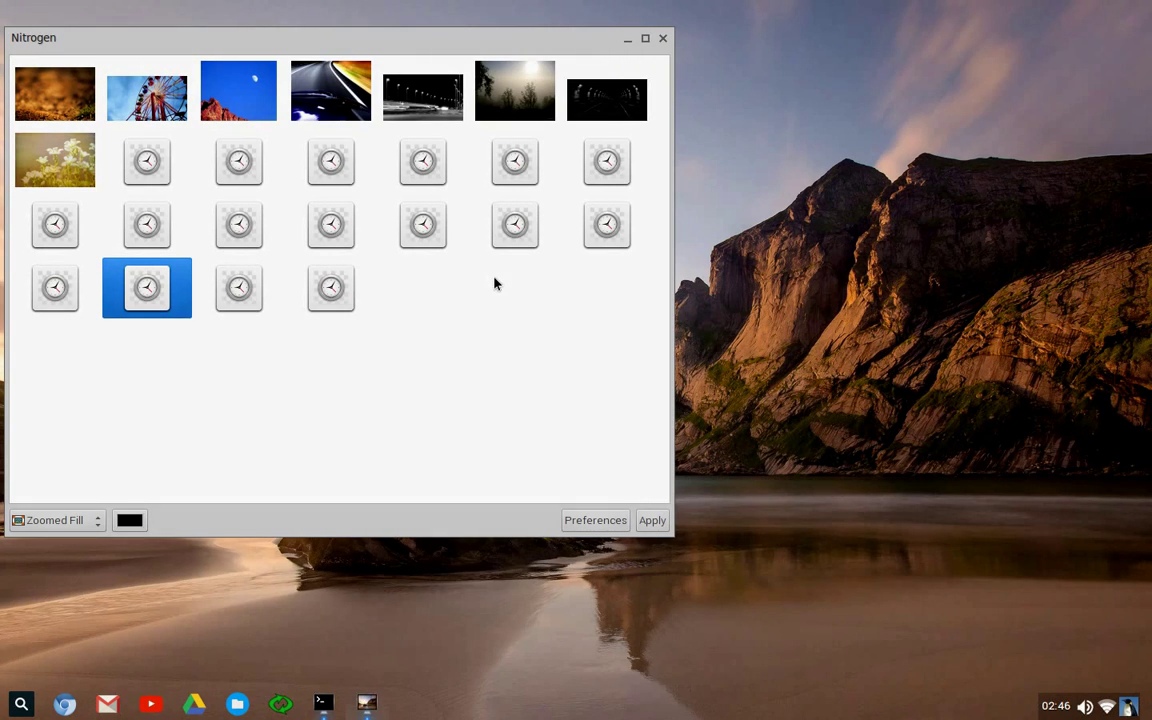
- Preview the speeding-car road and orange-draped statues wallpapers, and step back through the images preceding the statues
{"action": "left_click", "coordinate": [340, 88]}
{"action": "left_click_drag", "start_coordinate": [319, 44], "coordinate": [589, 165]}
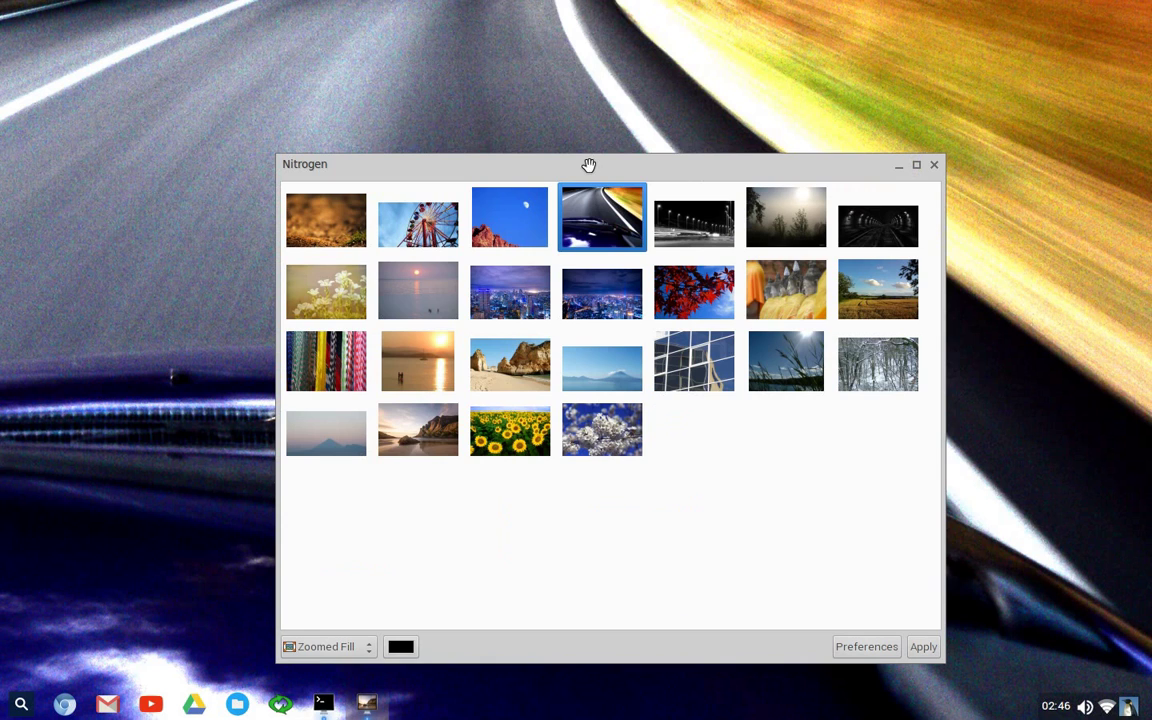
{"action": "left_click", "coordinate": [786, 289]}
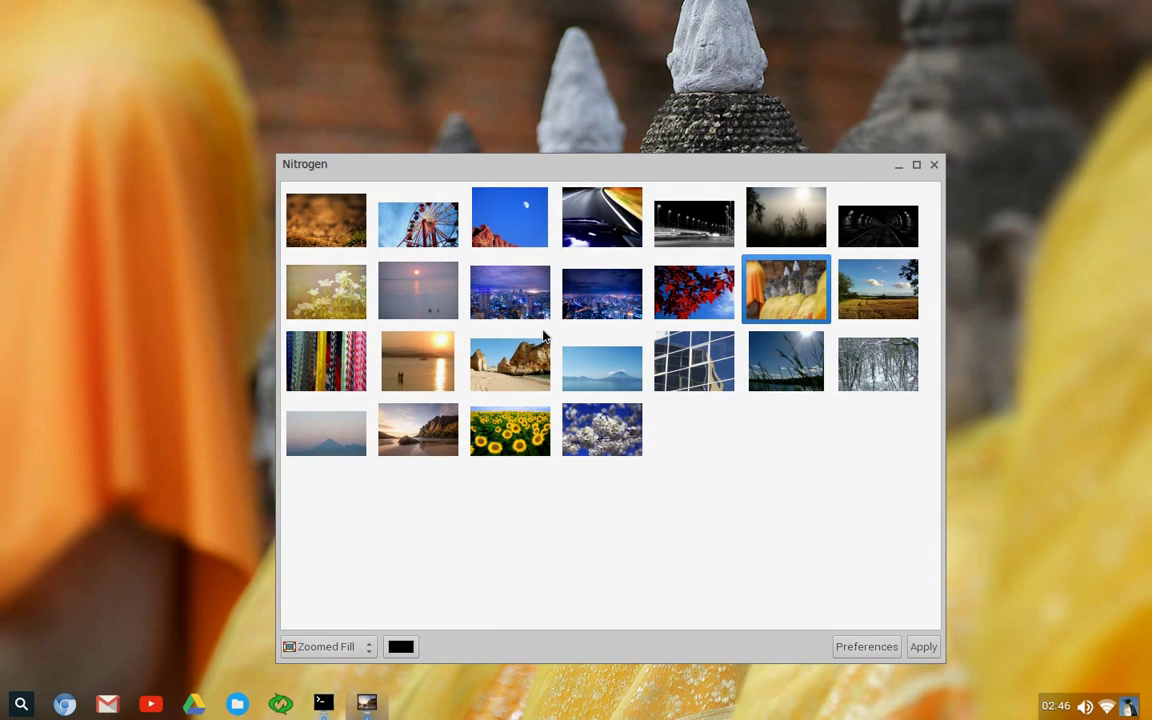
{"action": "key", "text": "Left"}
{"action": "key", "text": "Left"}
{"action": "key", "text": "Left"}
{"action": "key", "text": "Left"}
{"action": "key", "text": "Left"}
- Reposition the wallpaper chooser and preview the golden sunset, draped statues, beach cliffs and colourful yarn wallpapers
{"action": "left_click_drag", "start_coordinate": [549, 170], "coordinate": [457, 75]}
{"action": "left_click", "coordinate": [415, 318]}
{"action": "left_click", "coordinate": [720, 200]}
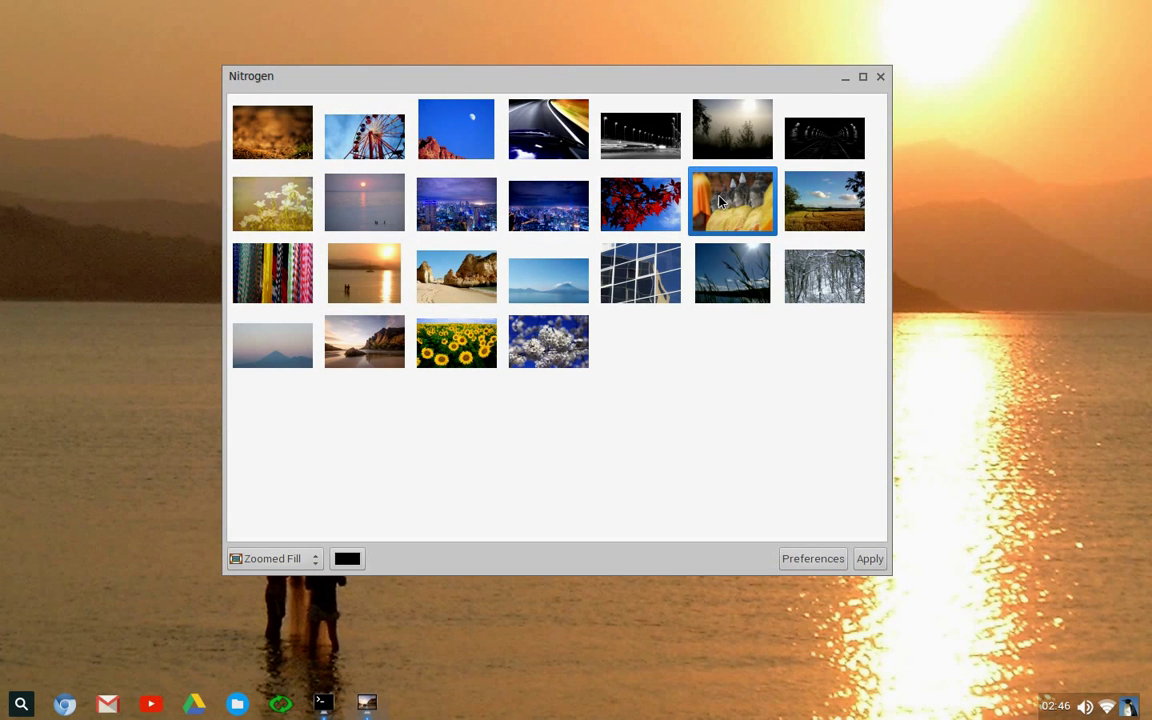
{"action": "left_click", "coordinate": [457, 278]}
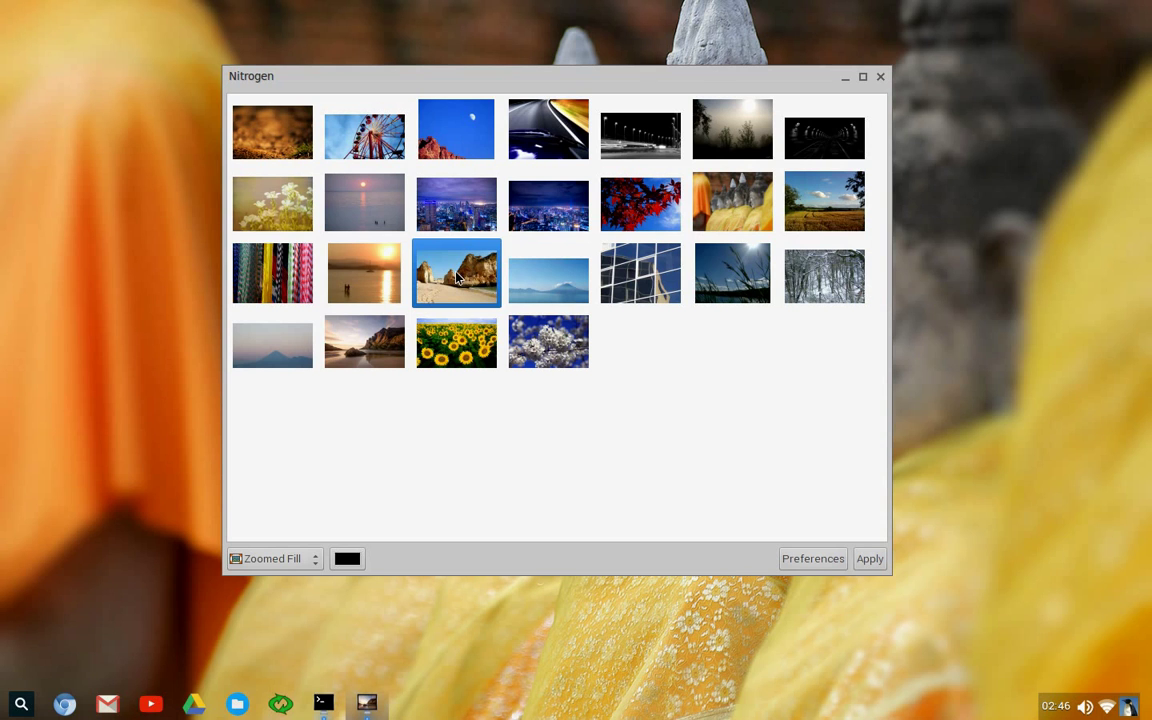
{"action": "left_click", "coordinate": [289, 288]}
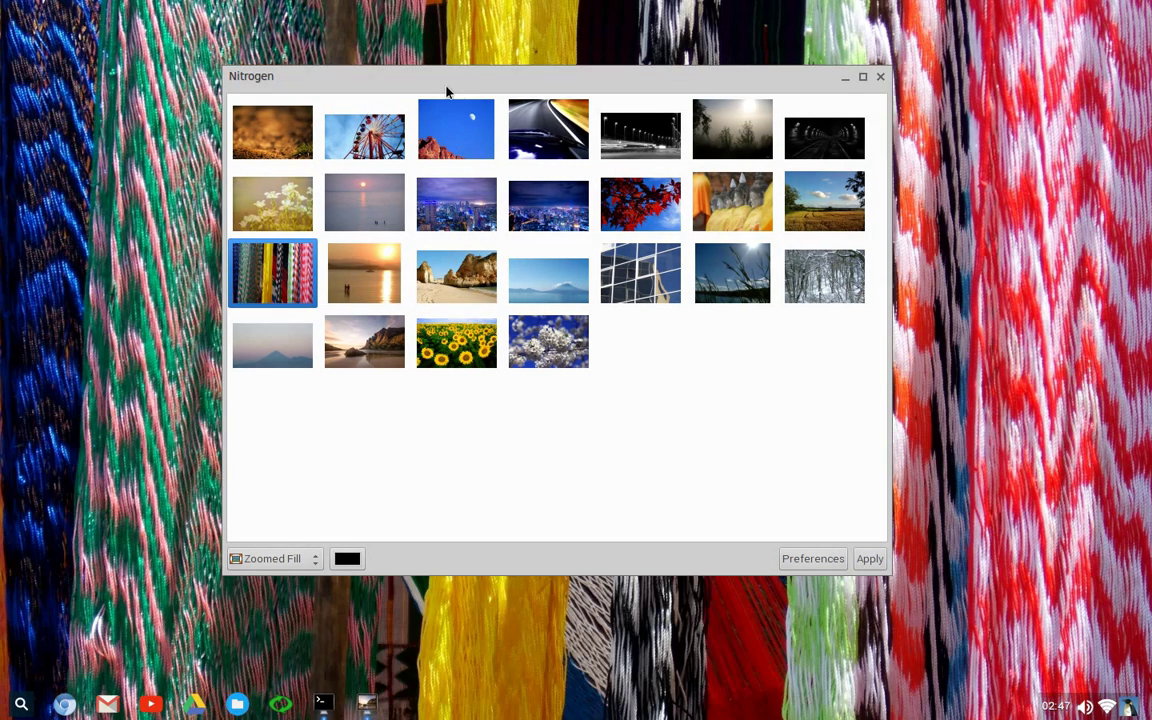
- Preview the moon and Ferris wheel wallpapers, and exit the chooser on the Ferris wheel without applying it
{"action": "left_click_drag", "start_coordinate": [446, 84], "coordinate": [481, 249]}
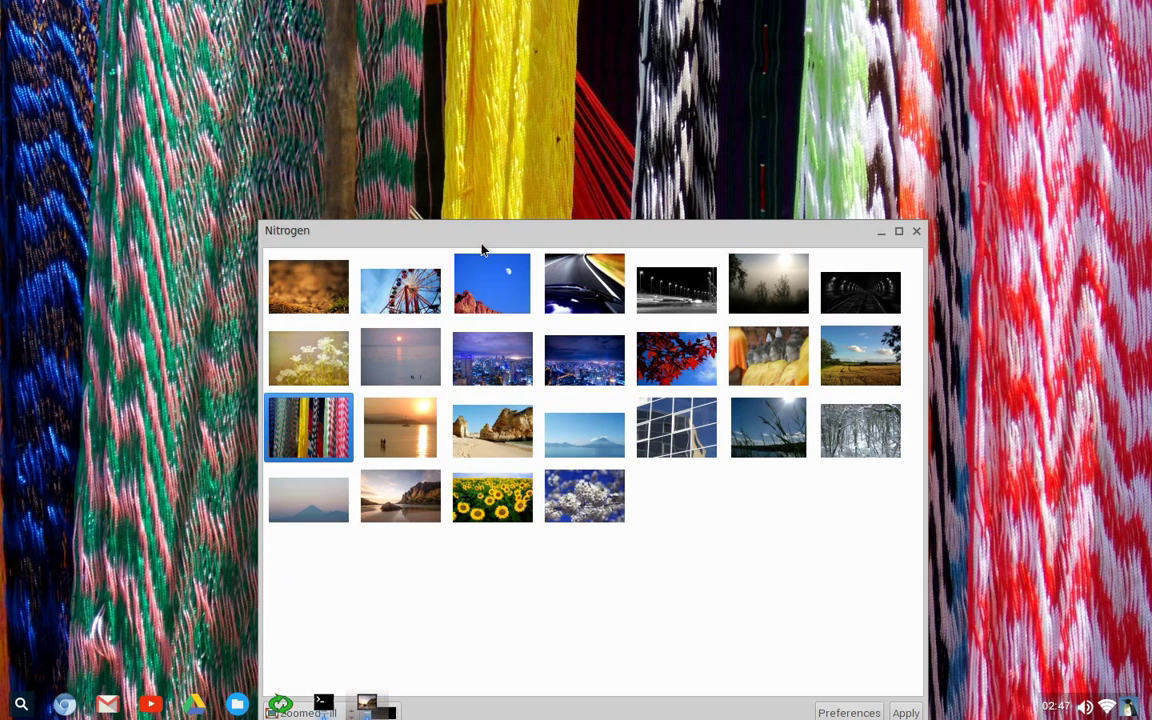
{"action": "left_click", "coordinate": [501, 298]}
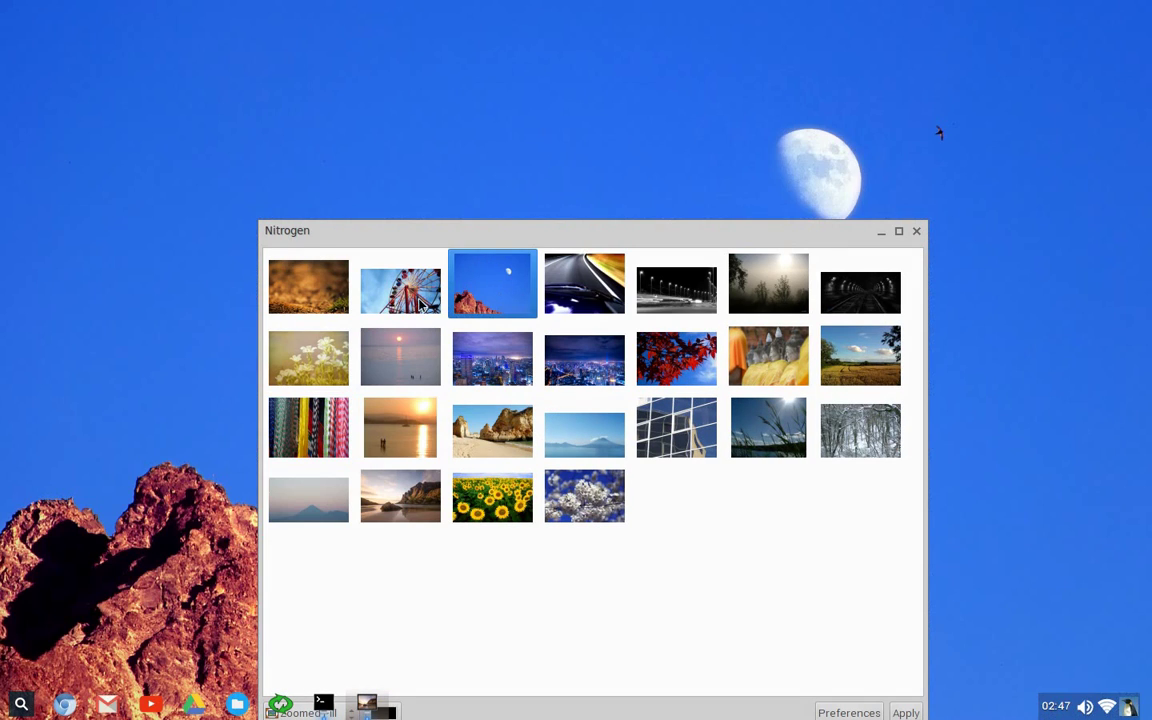
{"action": "key", "text": "Left"}
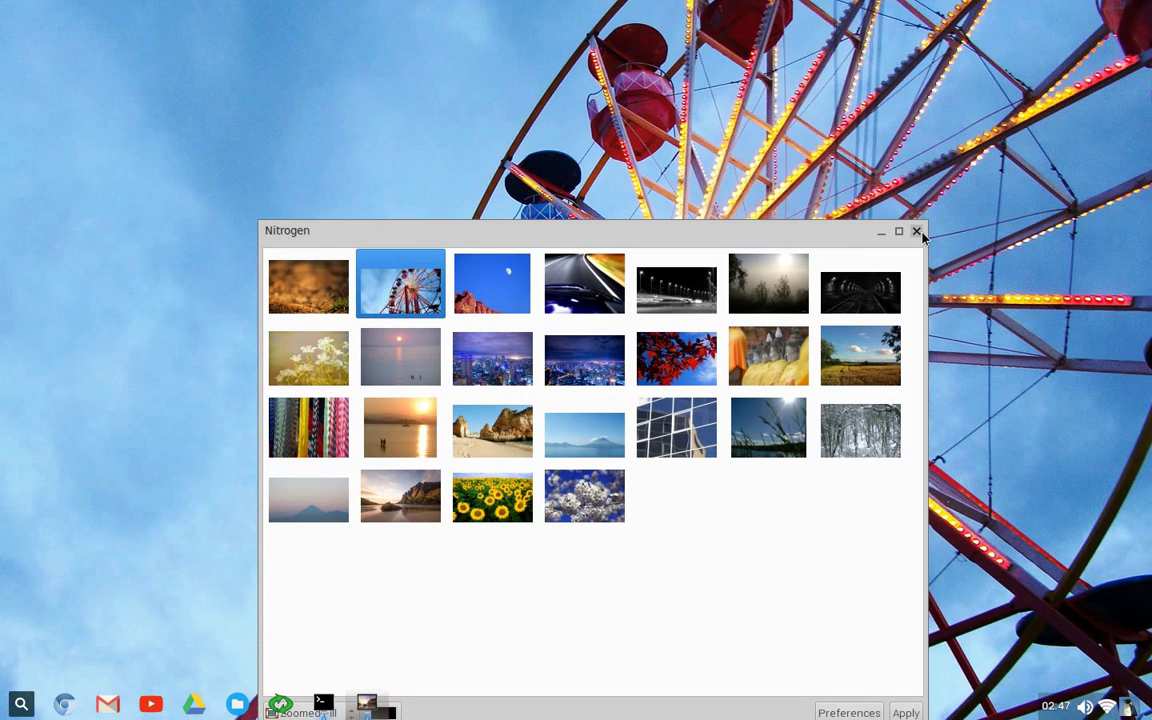
{"action": "left_click", "coordinate": [918, 232]}
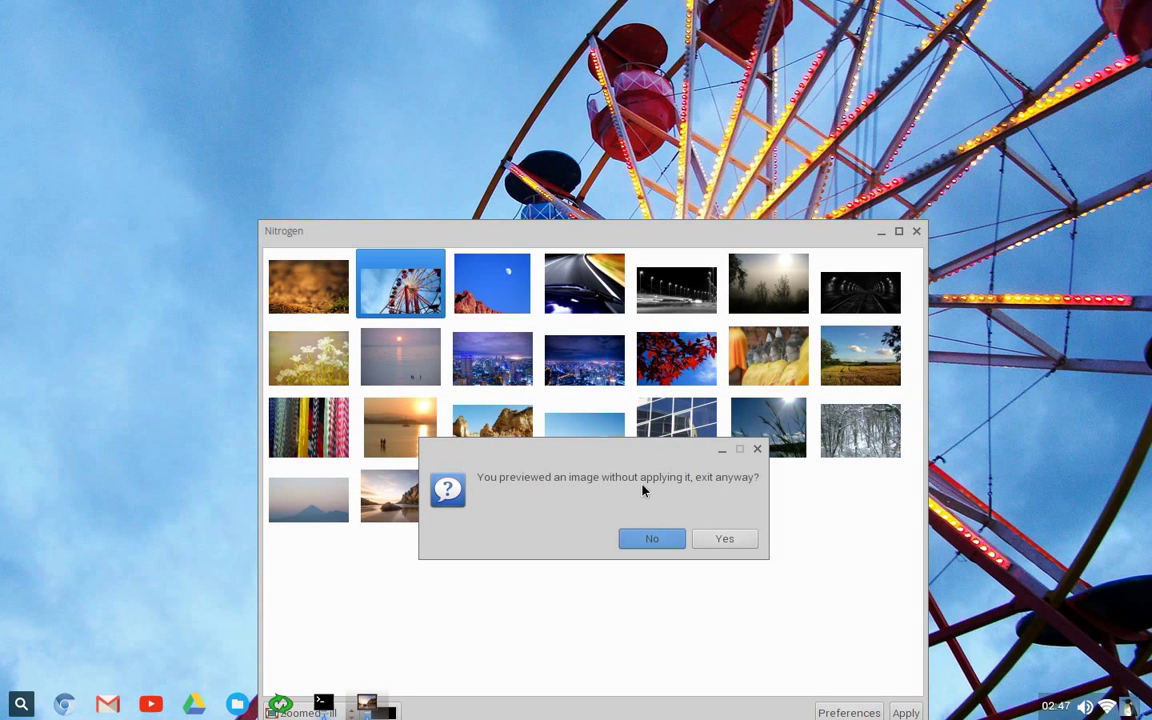
{"action": "left_click", "coordinate": [712, 540]}
- Open the Chromixium Control Panel from the desktop and look through its settings tools to the end
{"action": "right_click", "coordinate": [378, 244]}
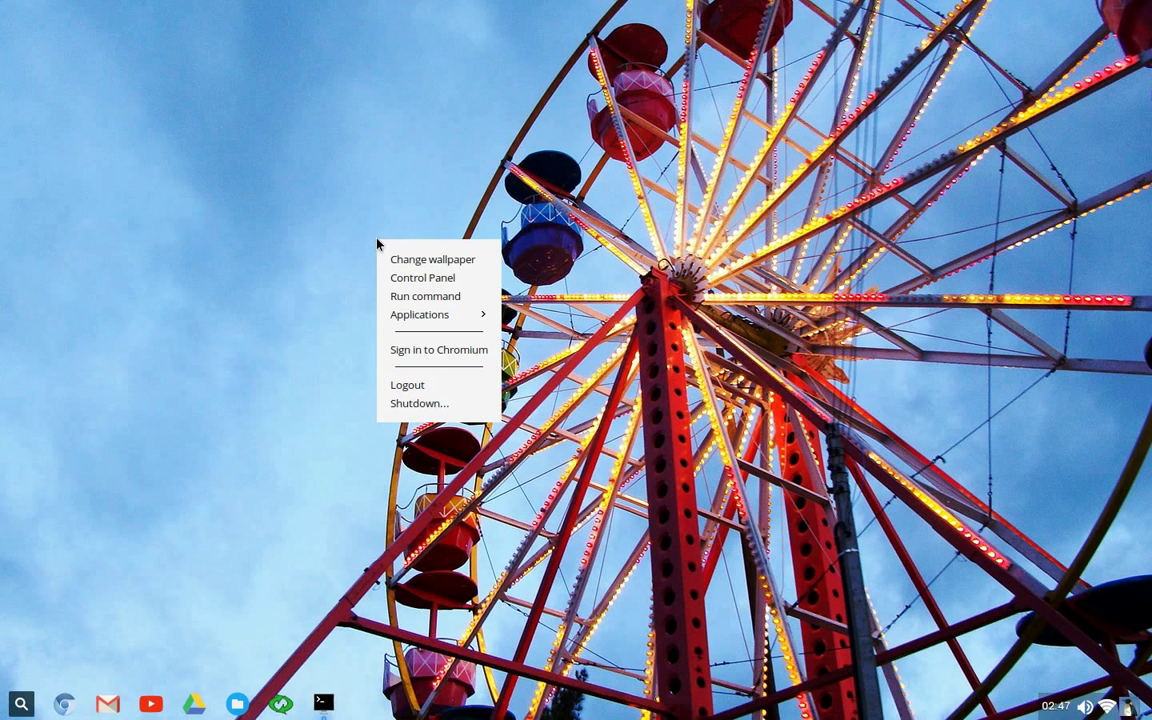
{"action": "left_click", "coordinate": [412, 280]}
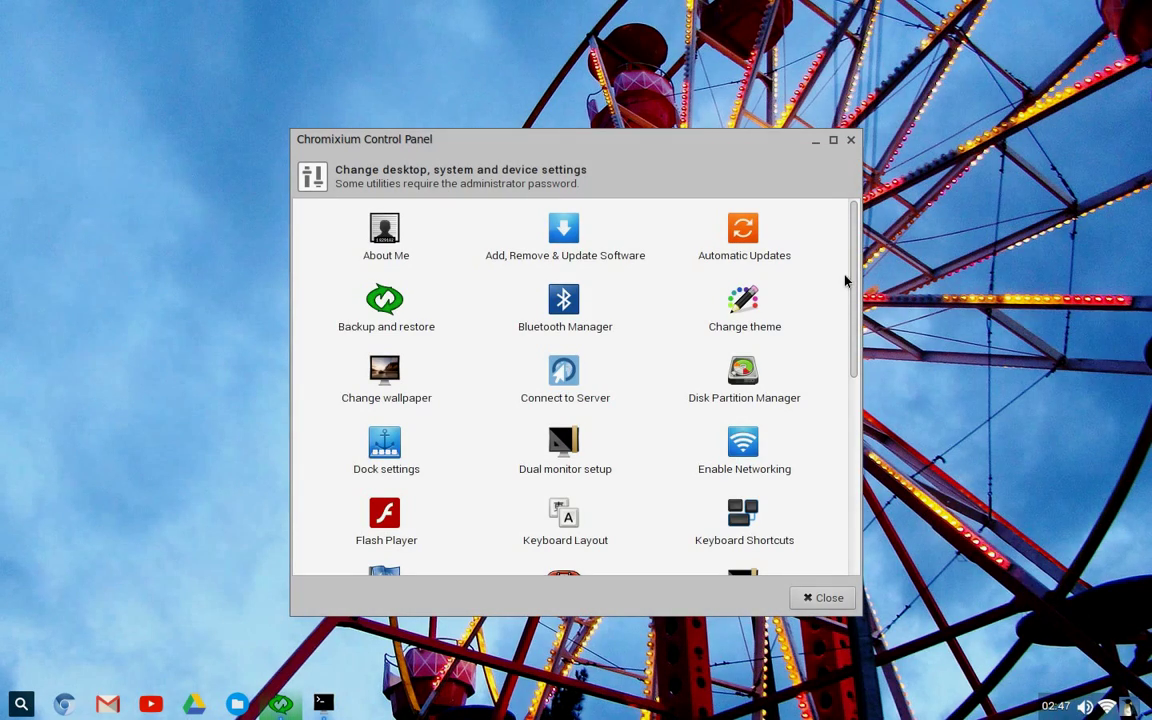
{"action": "left_click_drag", "start_coordinate": [851, 280], "coordinate": [800, 540]}
{"action": "left_click_drag", "start_coordinate": [793, 617], "coordinate": [730, 390]}
- Launch the Ubuntu Apps Directory from the Control Panel and close two of its duplicate blank windows
{"action": "left_click", "coordinate": [733, 470]}
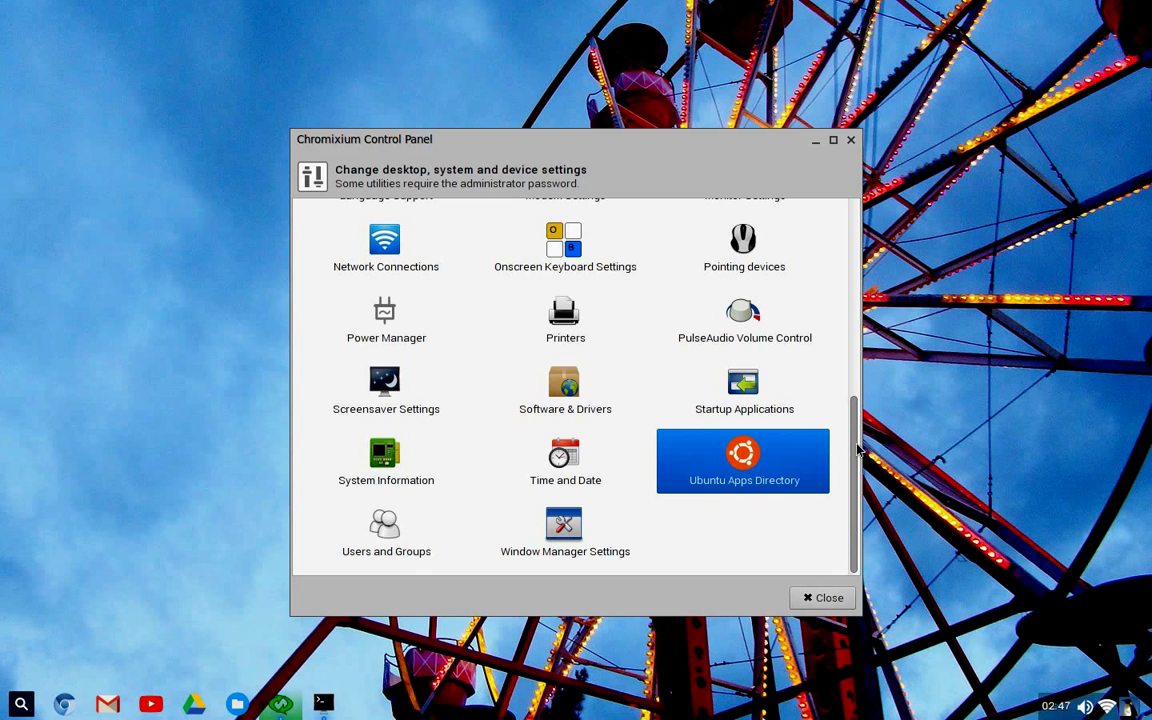
{"action": "double_click", "coordinate": [743, 452]}
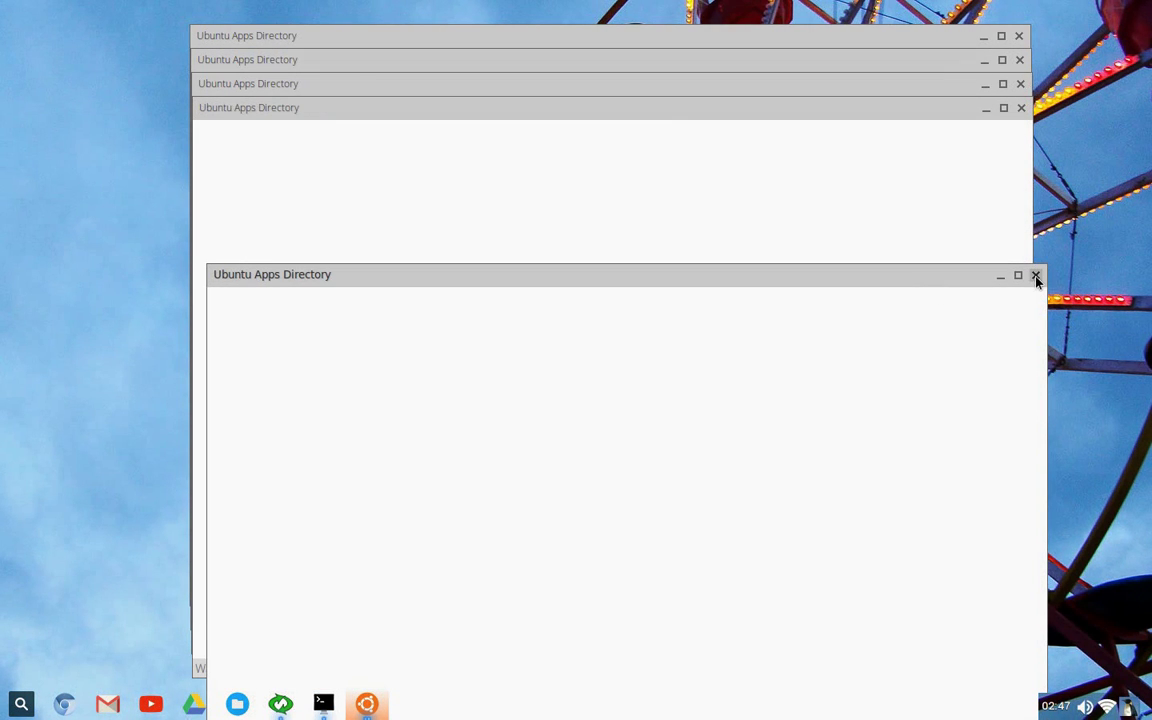
{"action": "left_click", "coordinate": [1035, 276]}
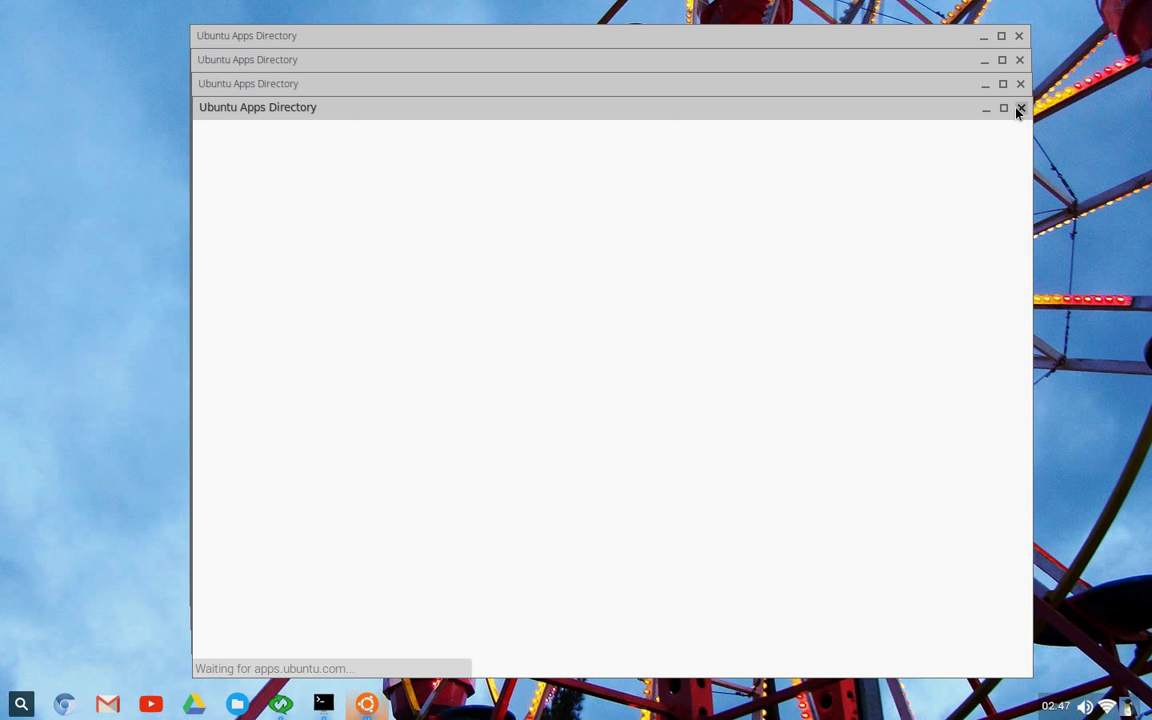
{"action": "left_click", "coordinate": [1020, 108]}
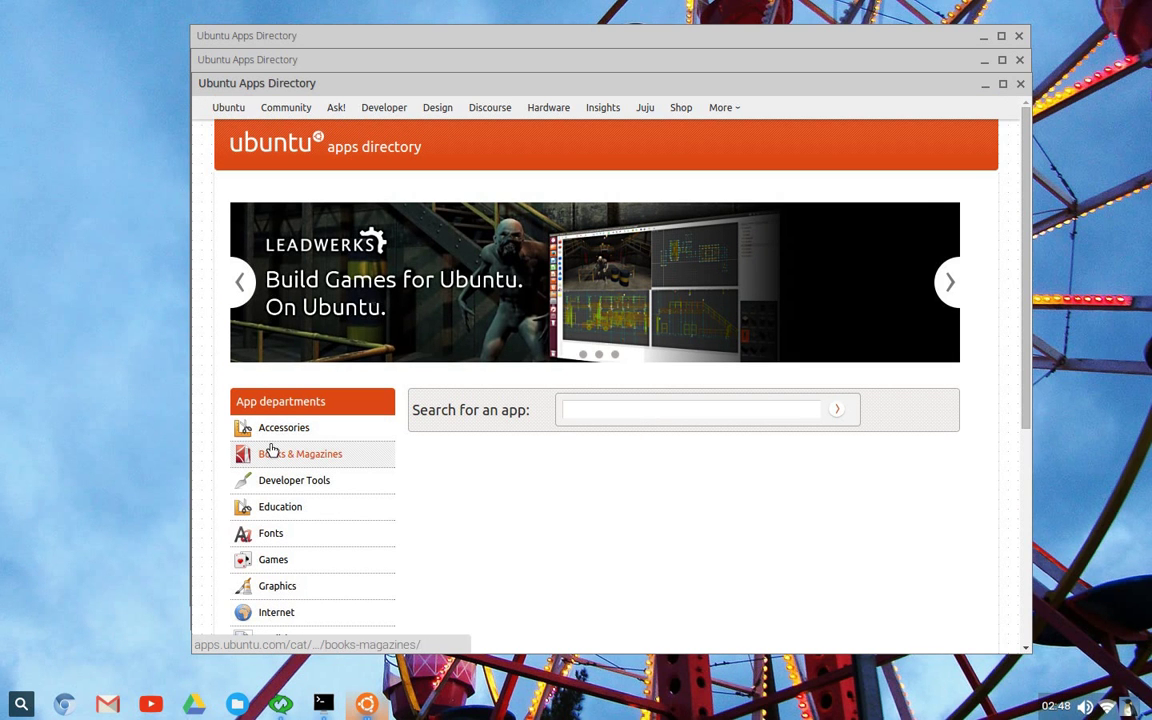
- View the Books & Magazines and Fonts departments in the apps directory and close all its remaining windows
{"action": "left_click", "coordinate": [272, 450]}
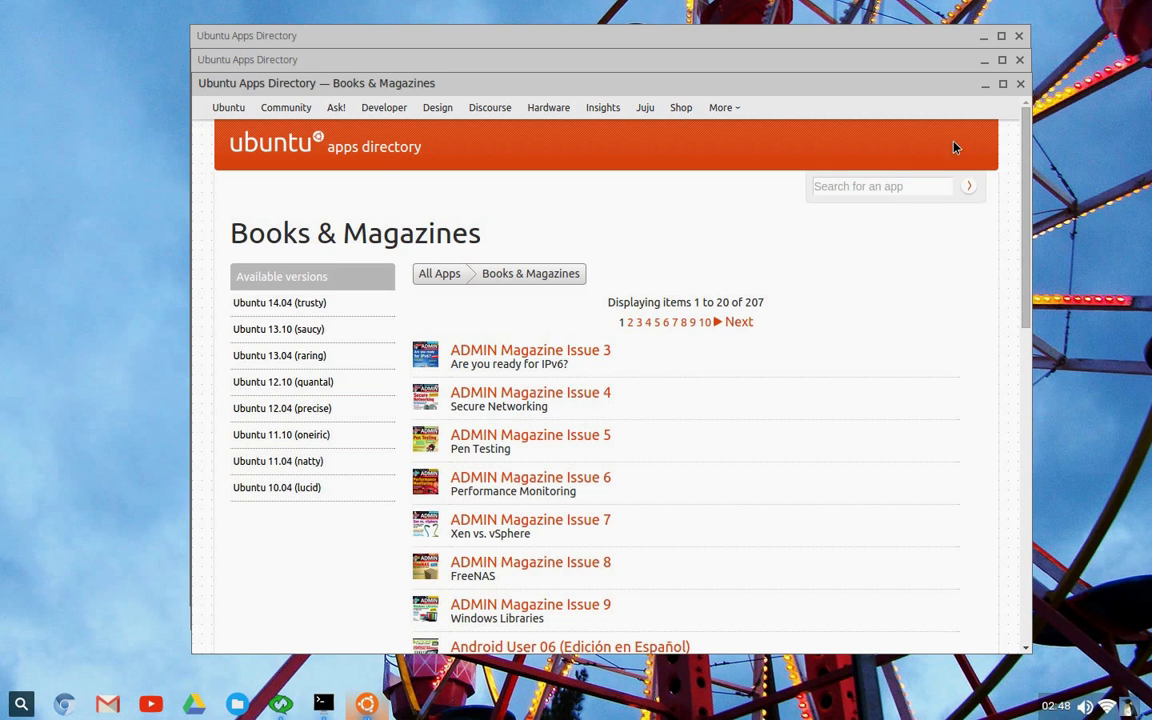
{"action": "left_click", "coordinate": [1020, 84]}
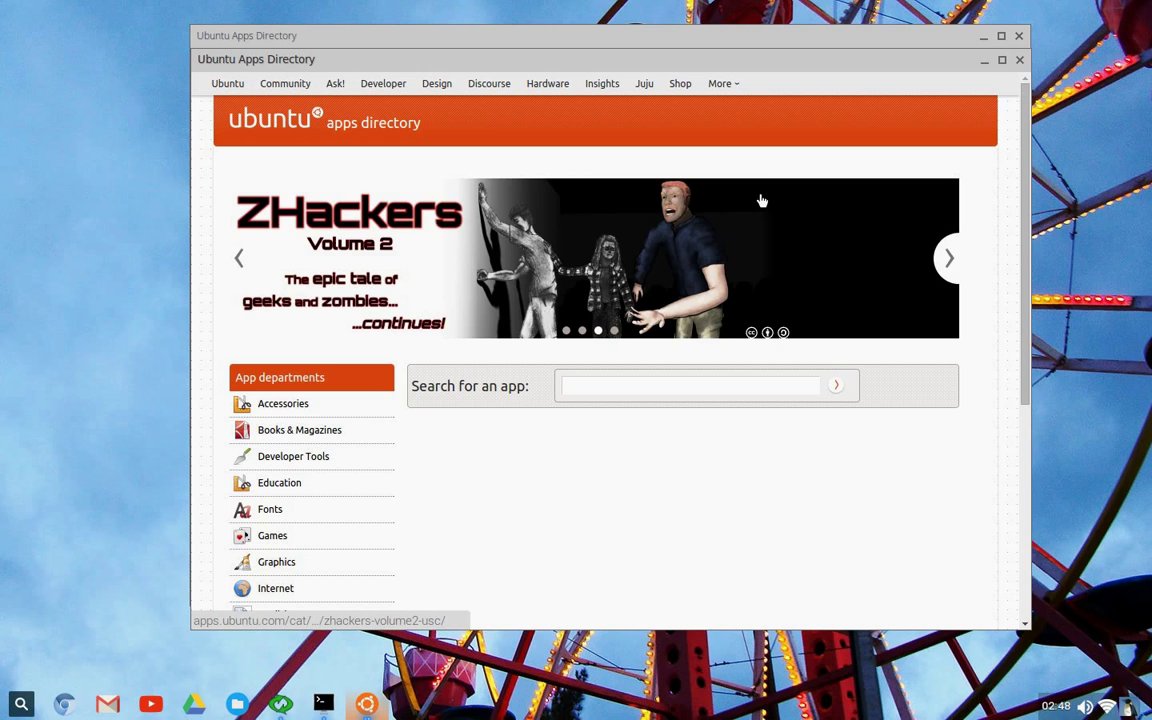
{"action": "left_click", "coordinate": [330, 508]}
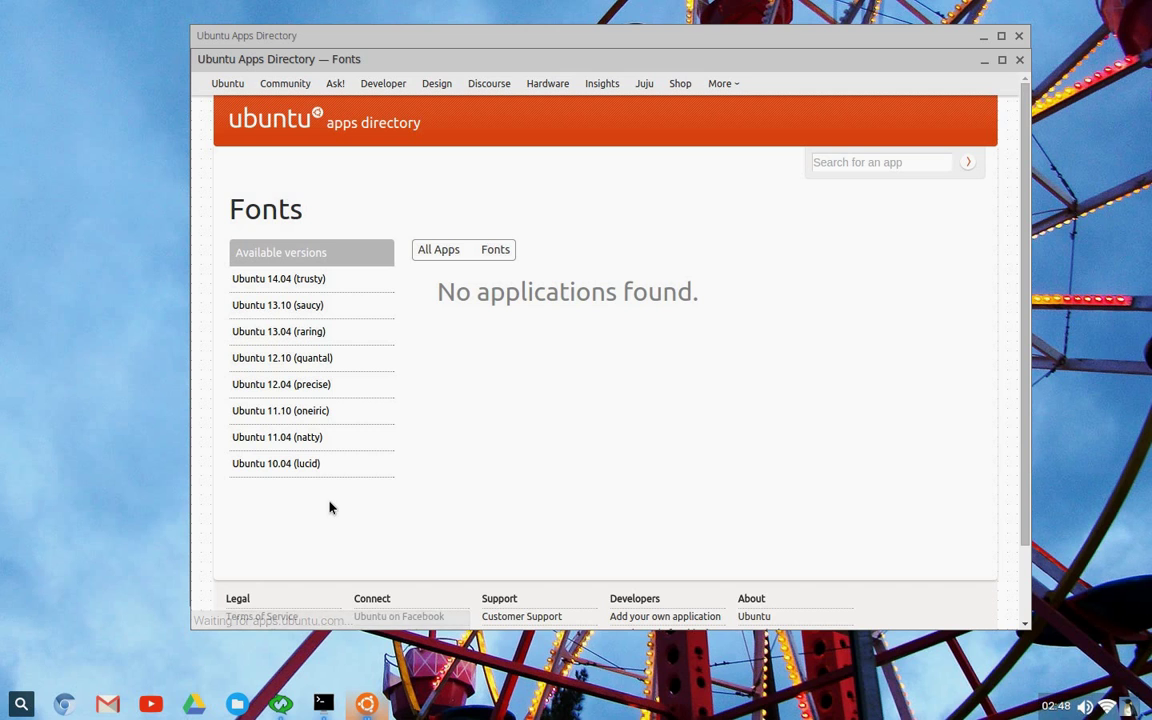
{"action": "left_click", "coordinate": [1020, 62]}
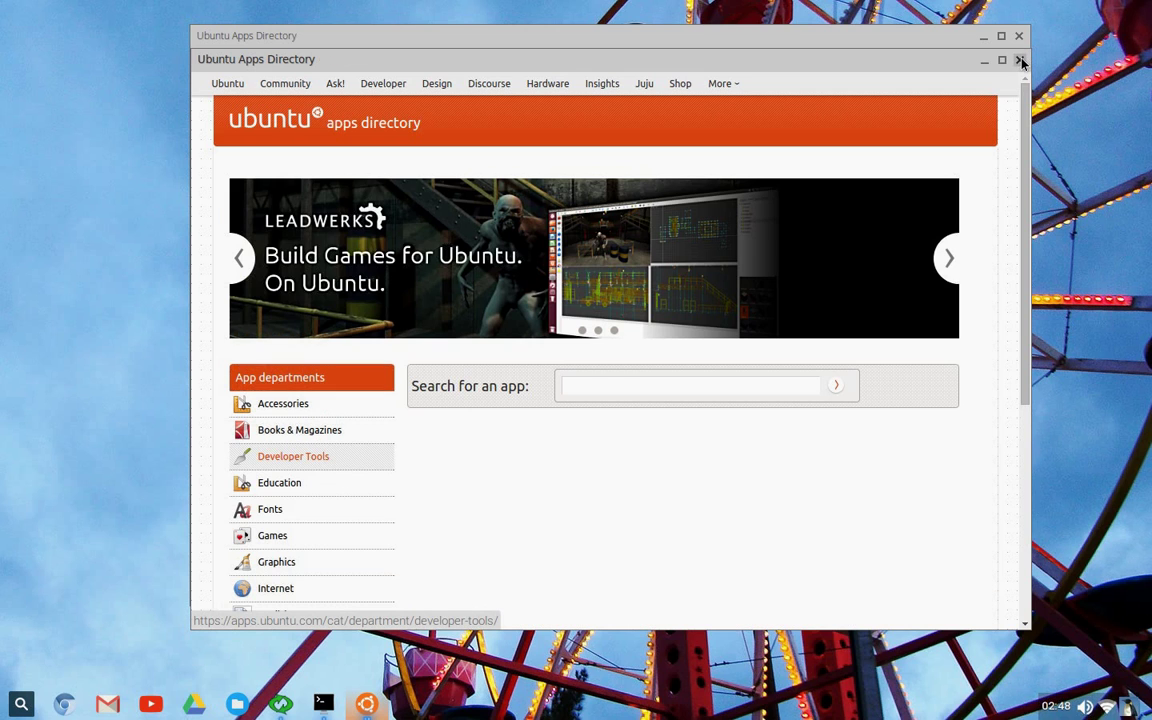
{"action": "left_click", "coordinate": [1019, 61]}
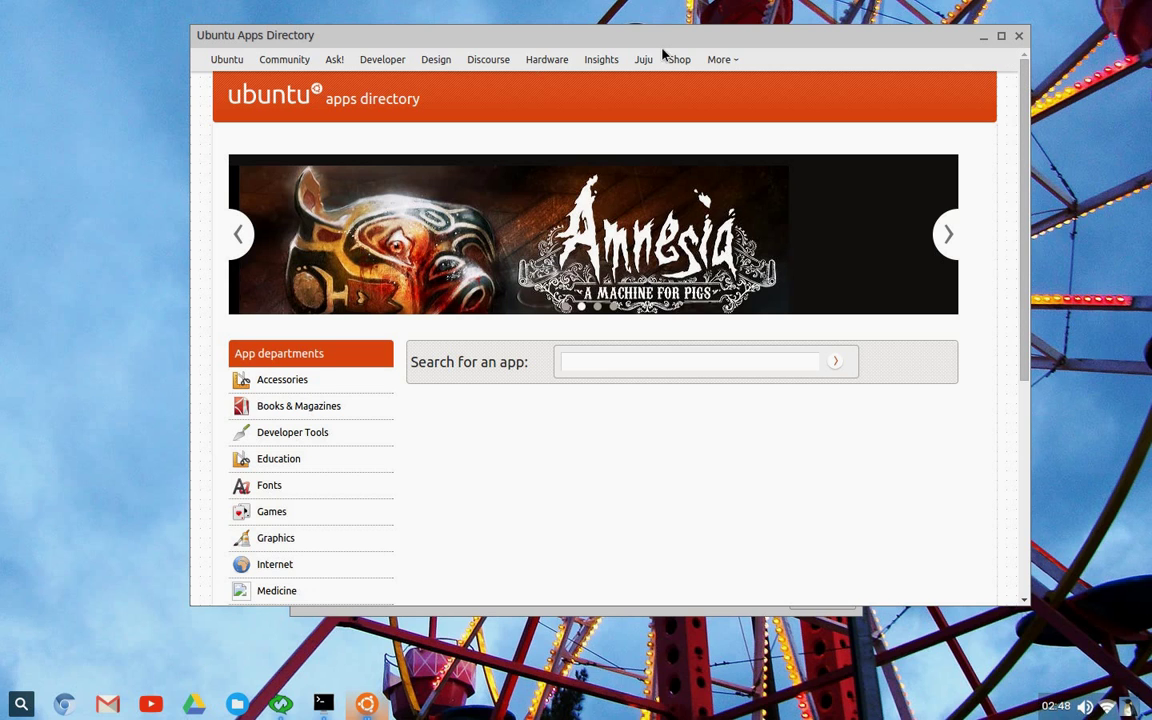
{"action": "left_click", "coordinate": [1019, 38]}
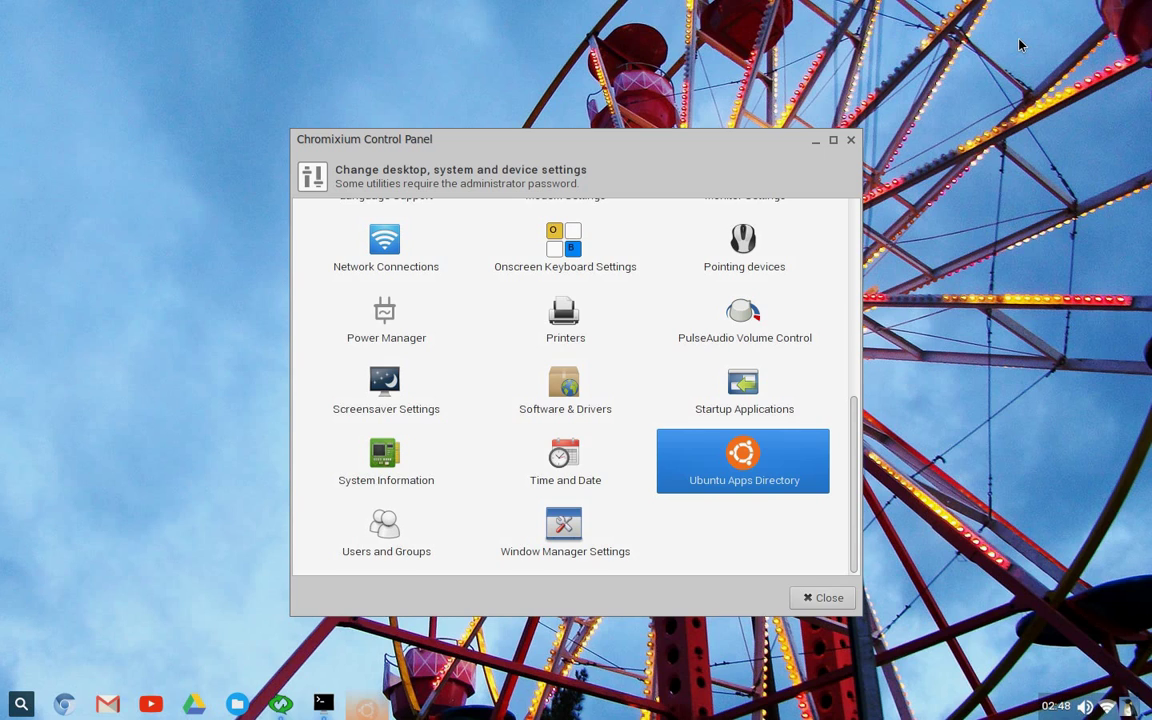
- Open Window Manager Settings, review its pages from Windows through Dock, and close that Openbox window
{"action": "double_click", "coordinate": [535, 552]}
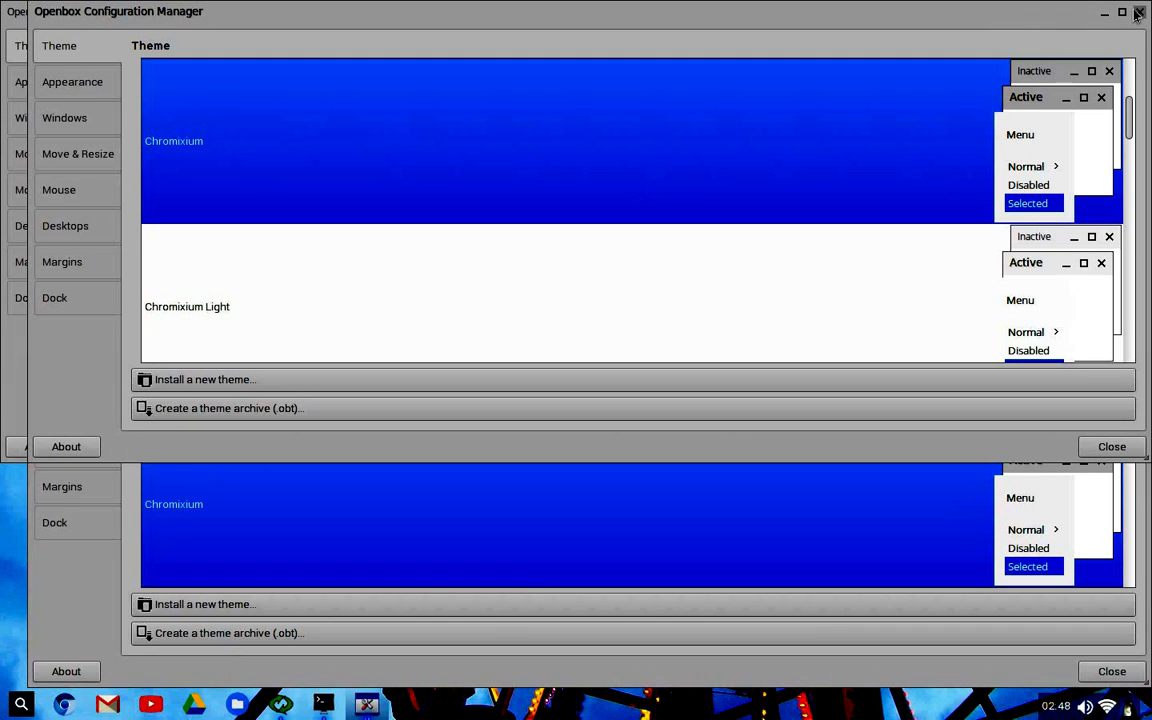
{"action": "left_click", "coordinate": [64, 118]}
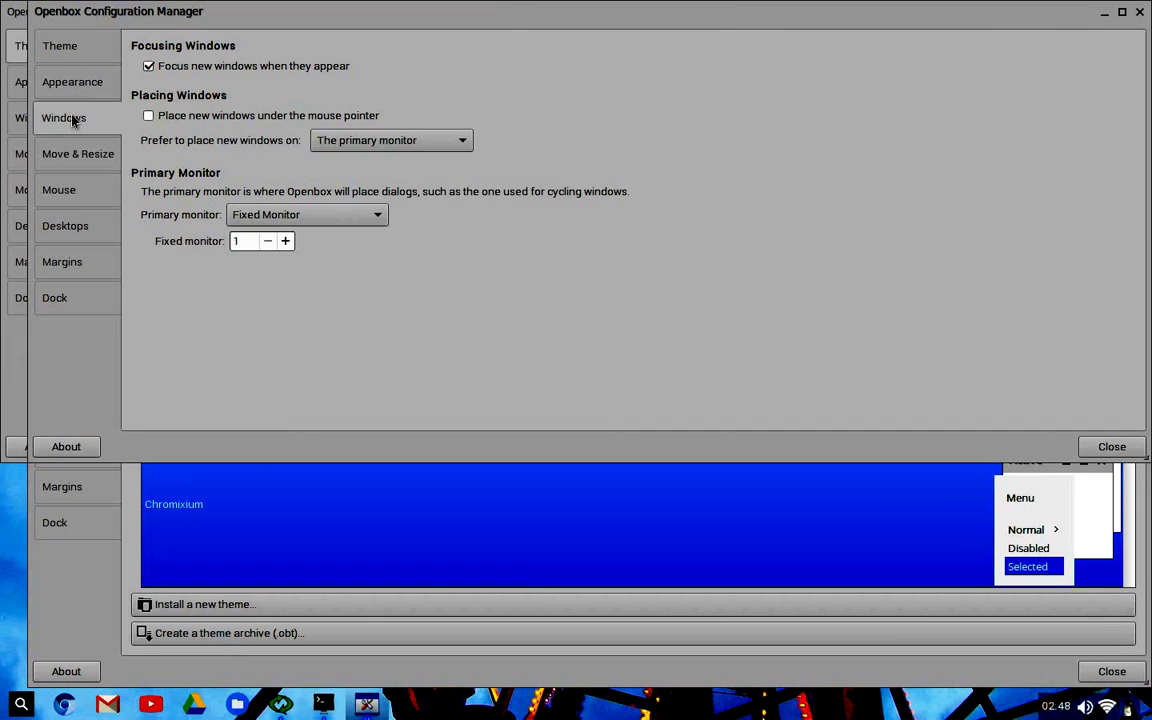
{"action": "left_click", "coordinate": [77, 155]}
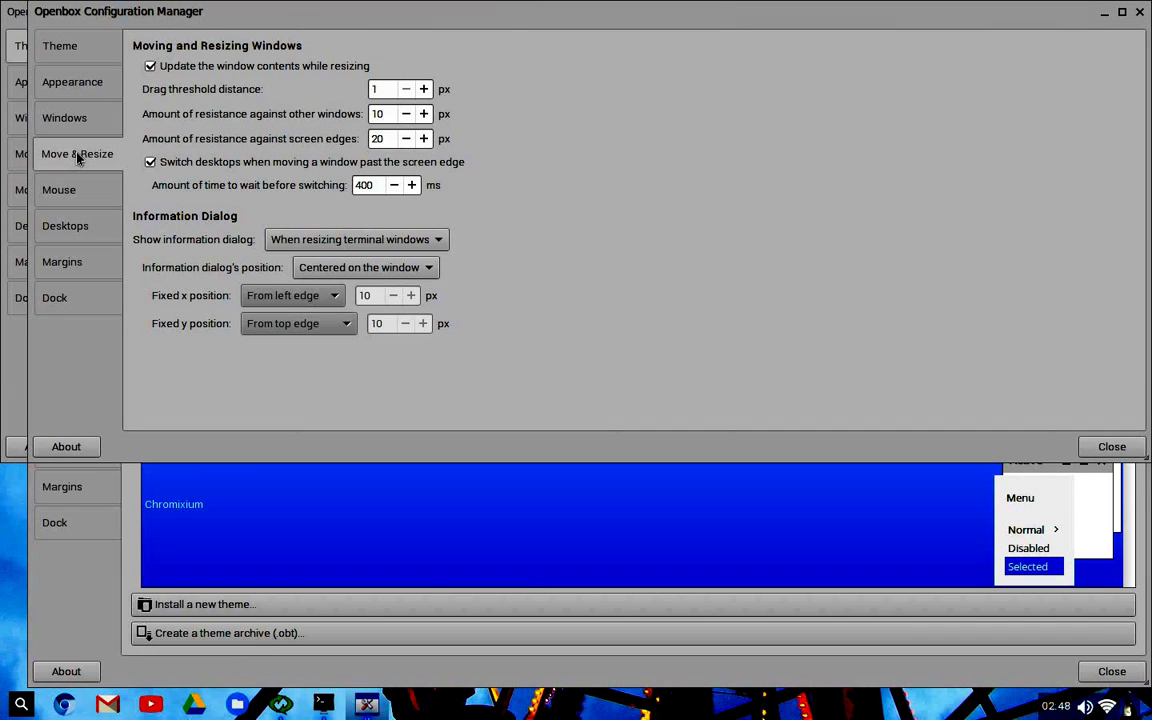
{"action": "left_click", "coordinate": [84, 190]}
{"action": "left_click", "coordinate": [91, 230]}
{"action": "left_click", "coordinate": [93, 264]}
{"action": "left_click", "coordinate": [96, 292]}
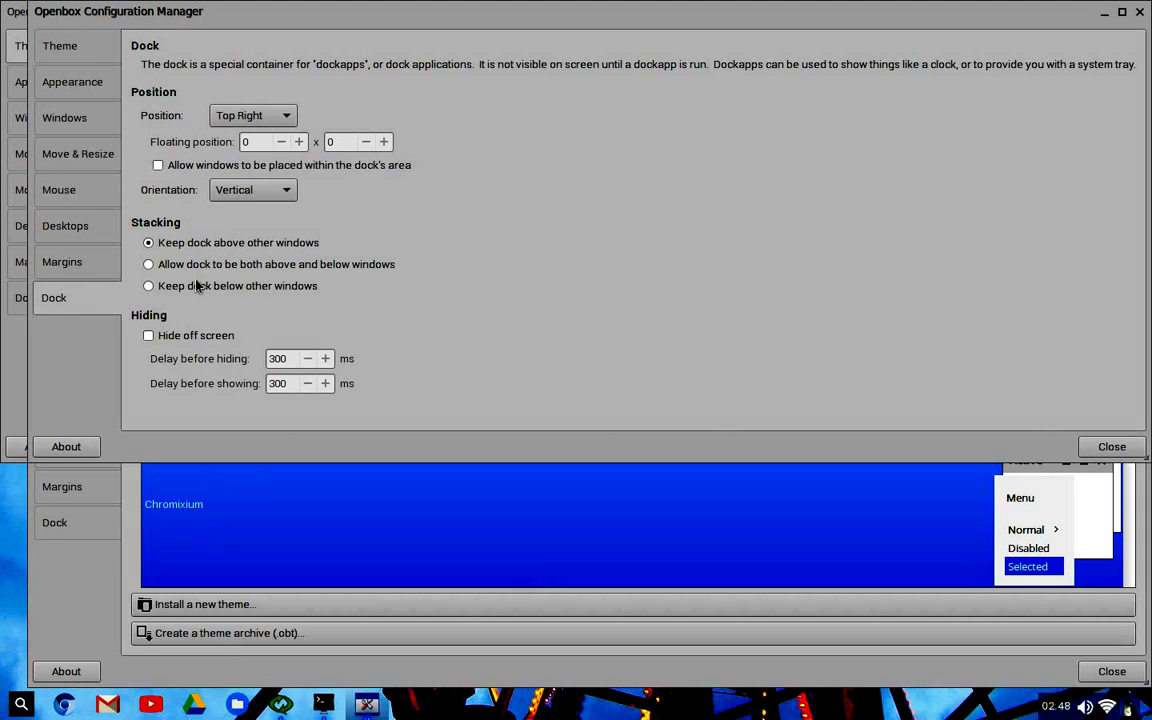
{"action": "left_click", "coordinate": [1120, 445]}
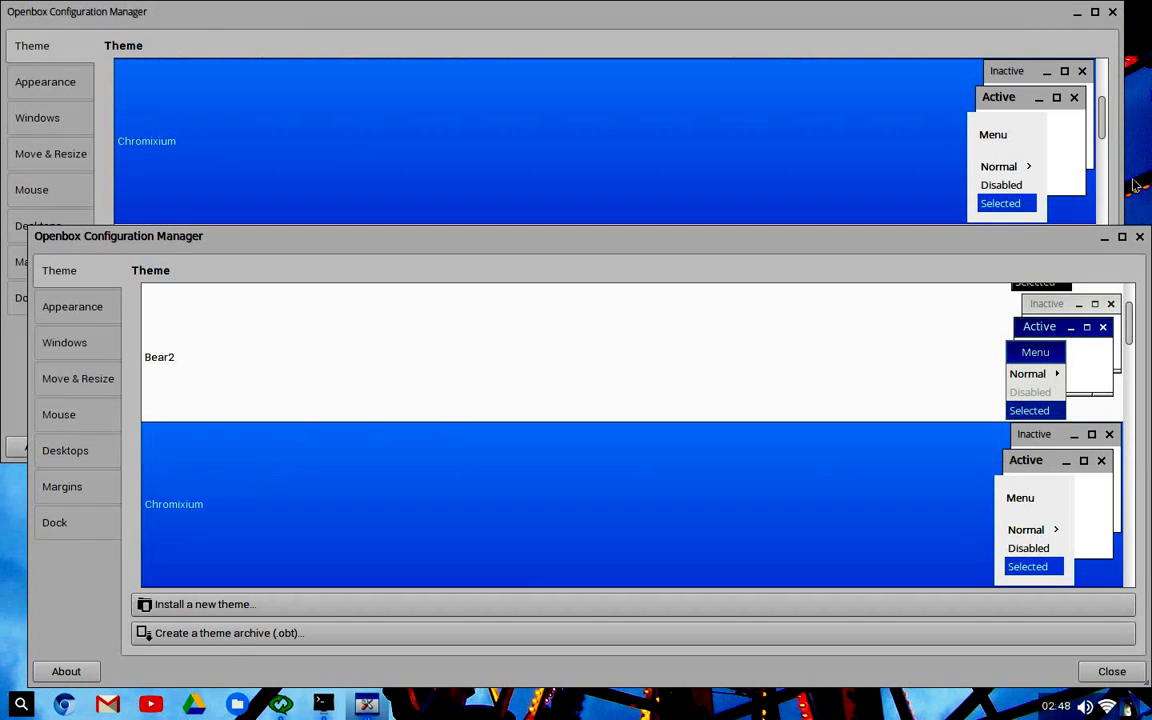
- Close the second Openbox window, select the Chromixium Light theme in the remaining one and close it
{"action": "left_click", "coordinate": [1139, 237]}
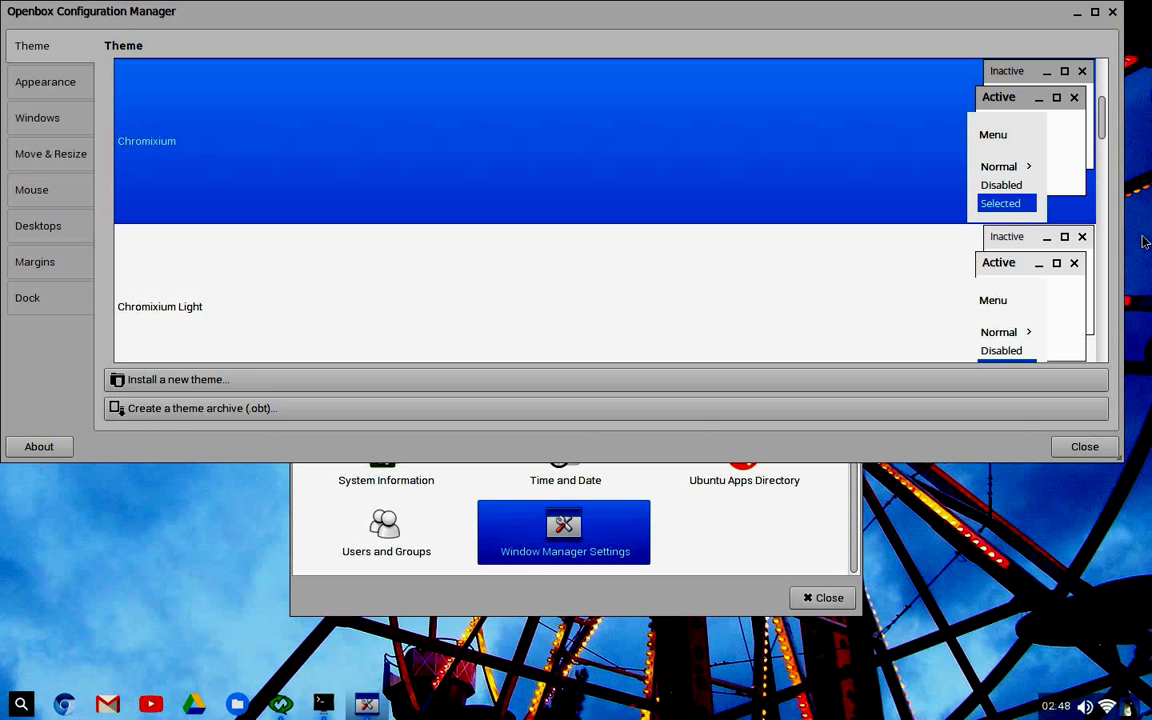
{"action": "left_click", "coordinate": [800, 240]}
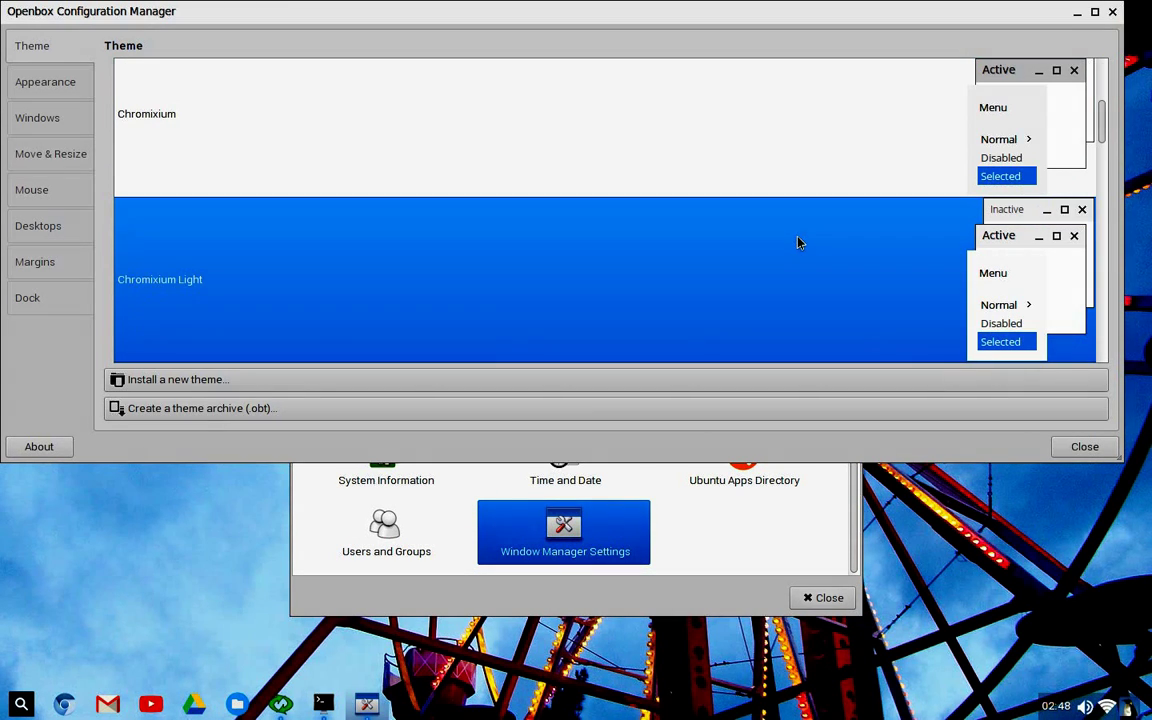
{"action": "left_click", "coordinate": [1112, 11]}
{"action": "left_click", "coordinate": [1112, 11]}
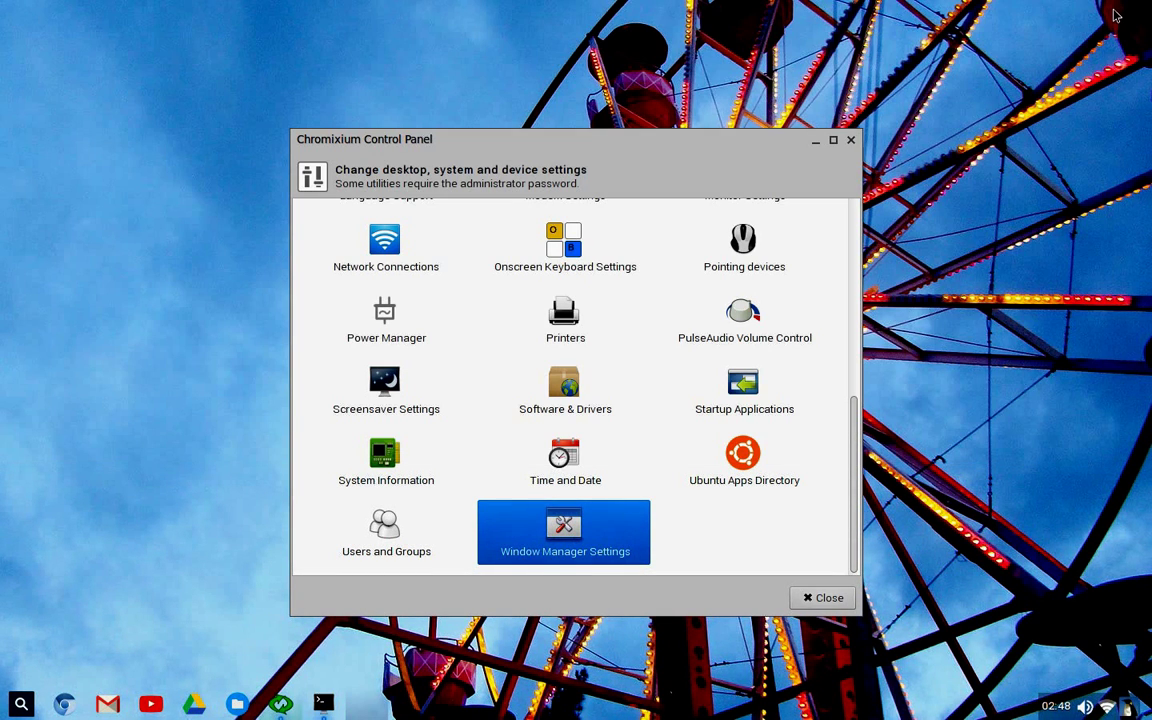
- Open System Information from the Control Panel, load the Summary page in one window, and close two of its duplicate windows
{"action": "left_click", "coordinate": [372, 459]}
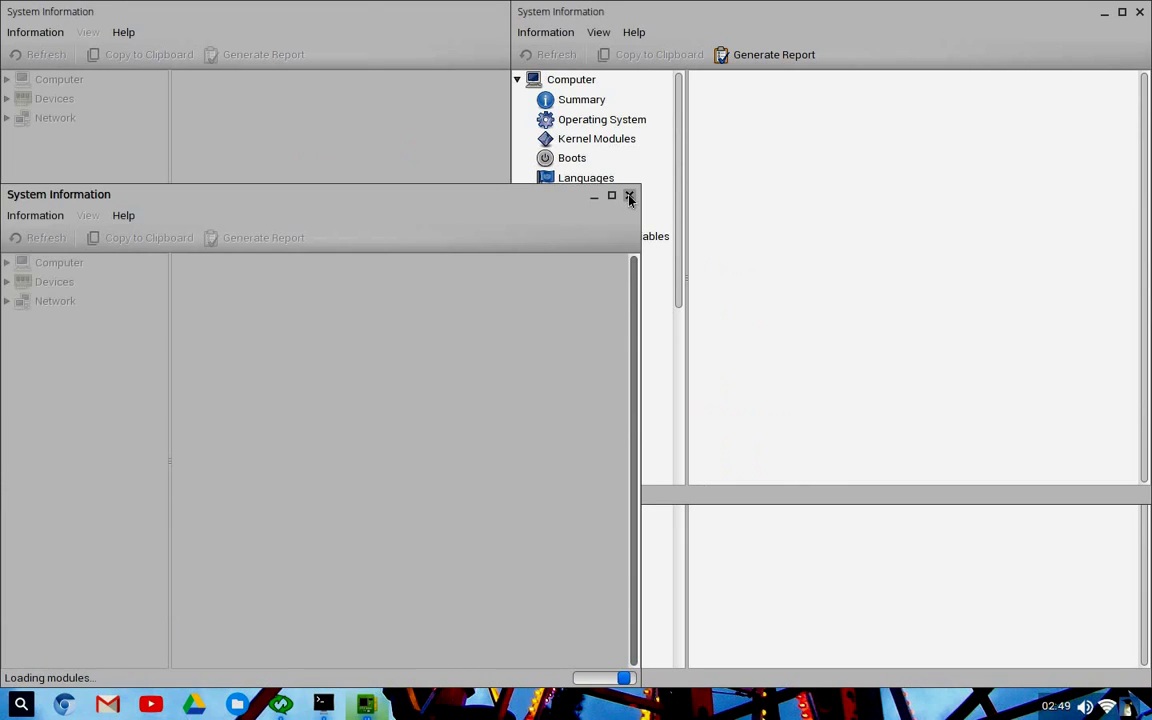
{"action": "left_click", "coordinate": [629, 196]}
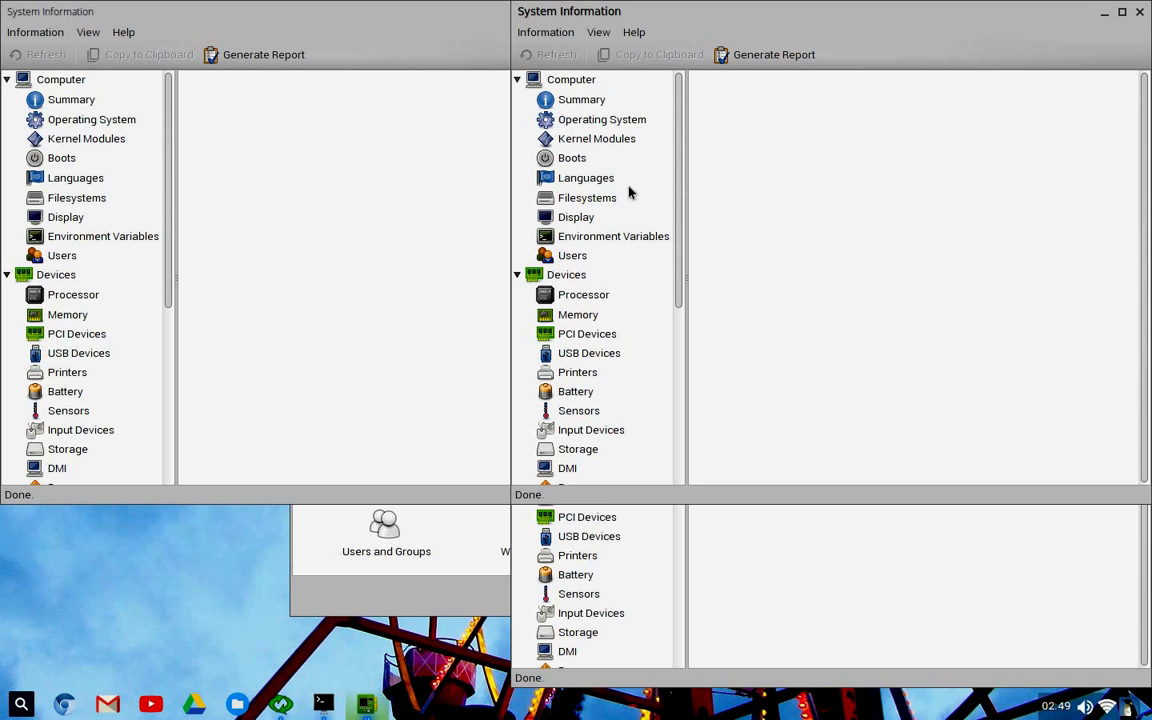
{"action": "left_click", "coordinate": [592, 100]}
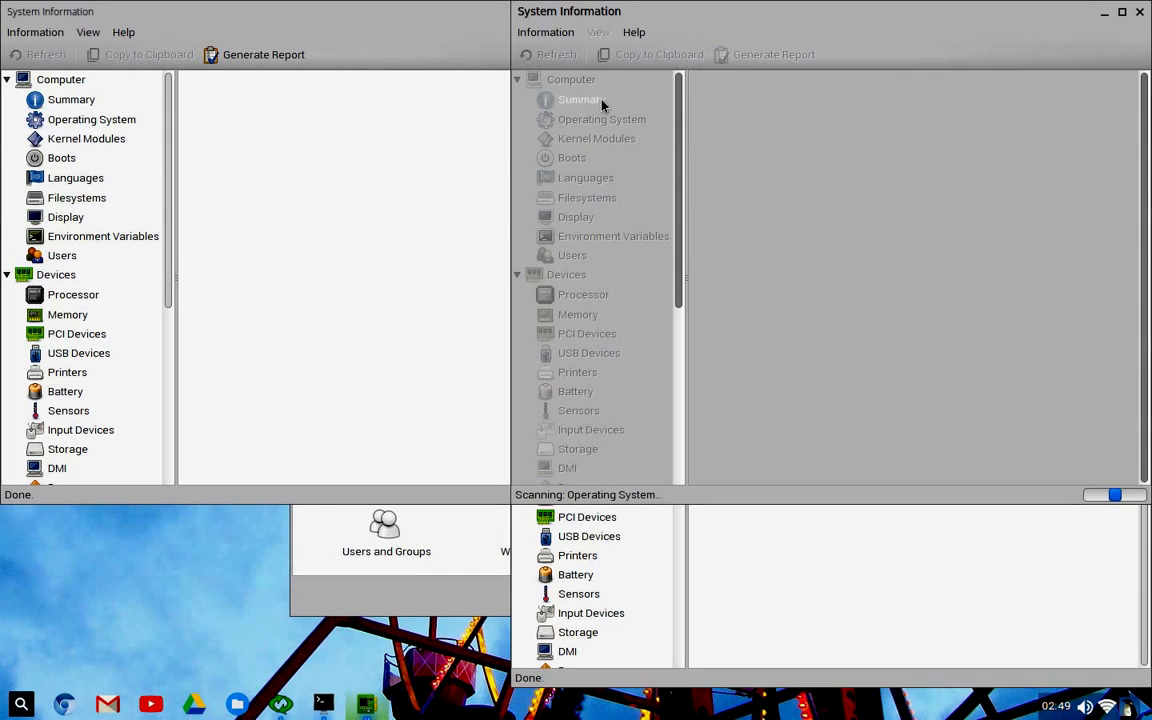
{"action": "left_click_drag", "start_coordinate": [443, 14], "coordinate": [641, 40]}
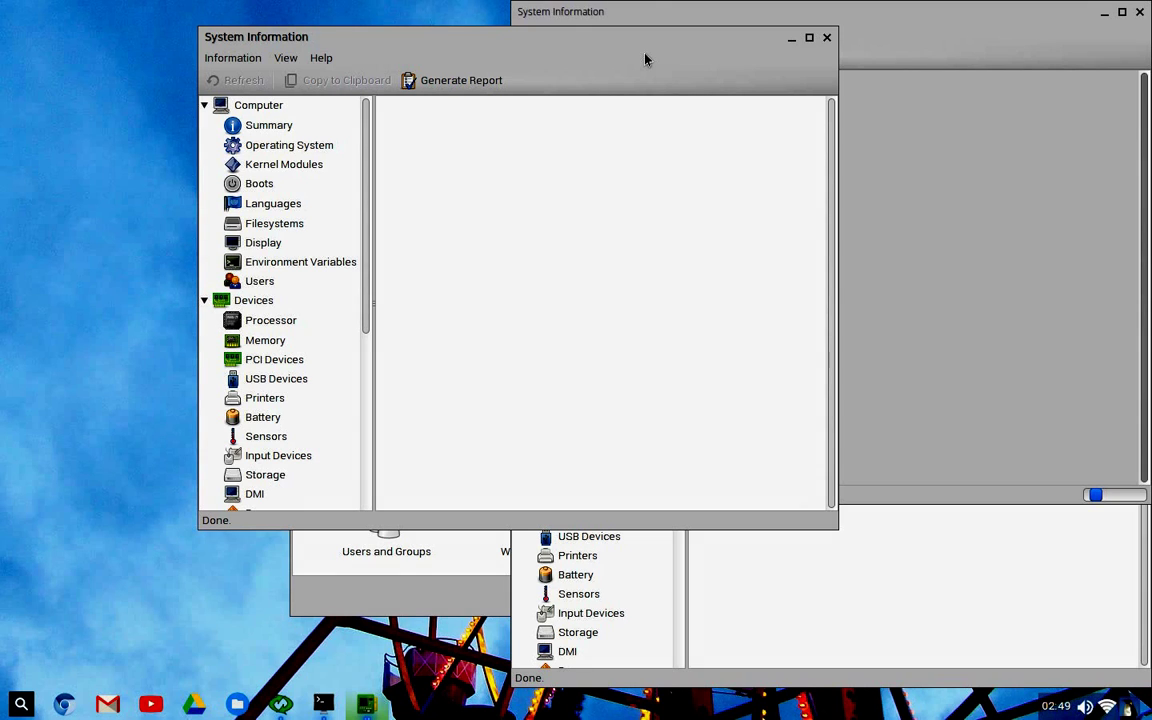
{"action": "left_click", "coordinate": [827, 37]}
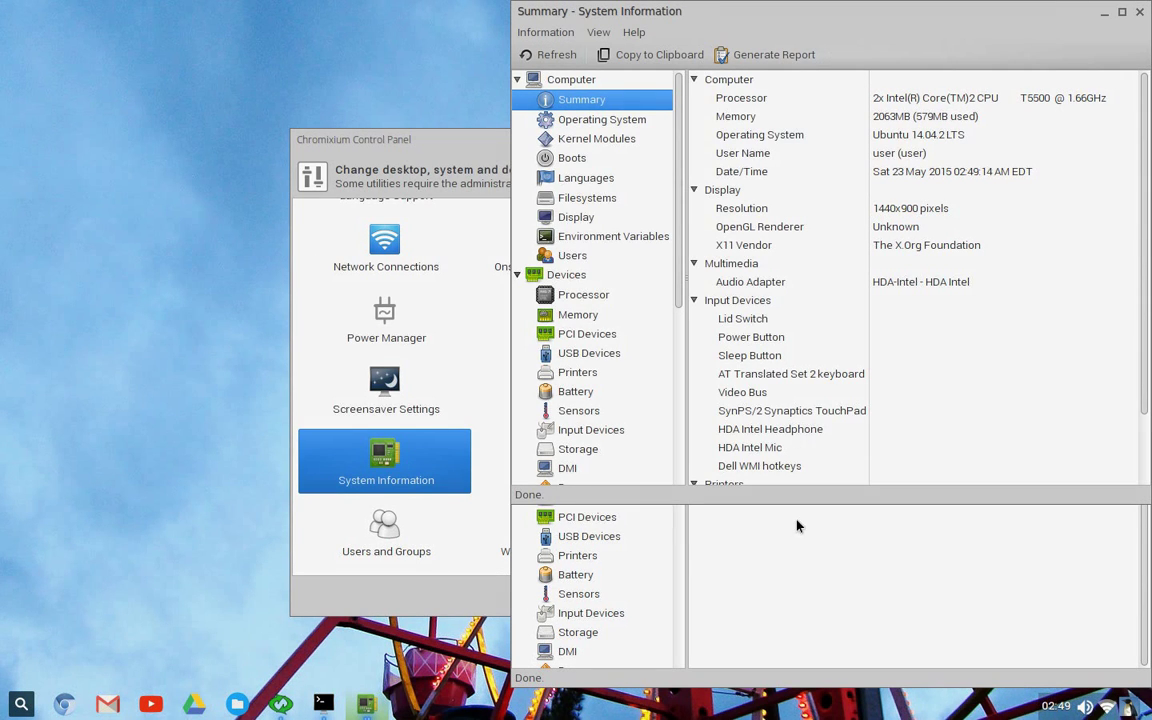
- Review the Memory, PCI Devices, Sensors and Input Devices pages, including the Video Bus and HDA Intel Headphone details, and close both System Information windows
{"action": "left_click", "coordinate": [577, 315]}
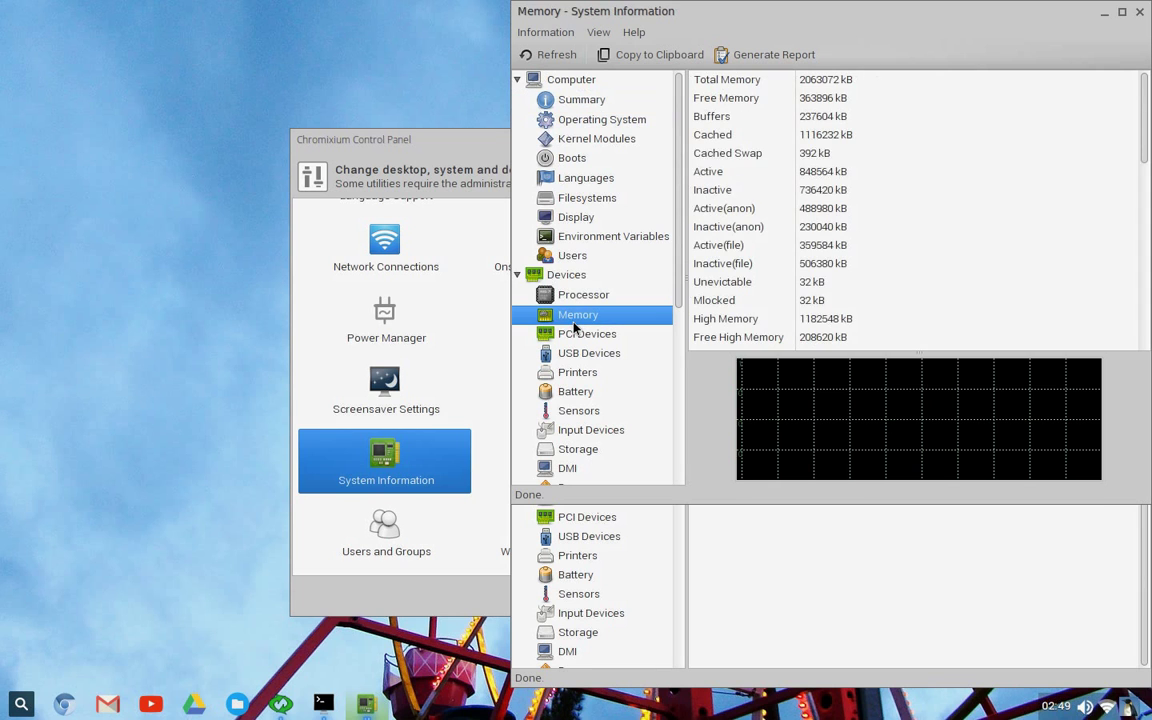
{"action": "left_click", "coordinate": [578, 331]}
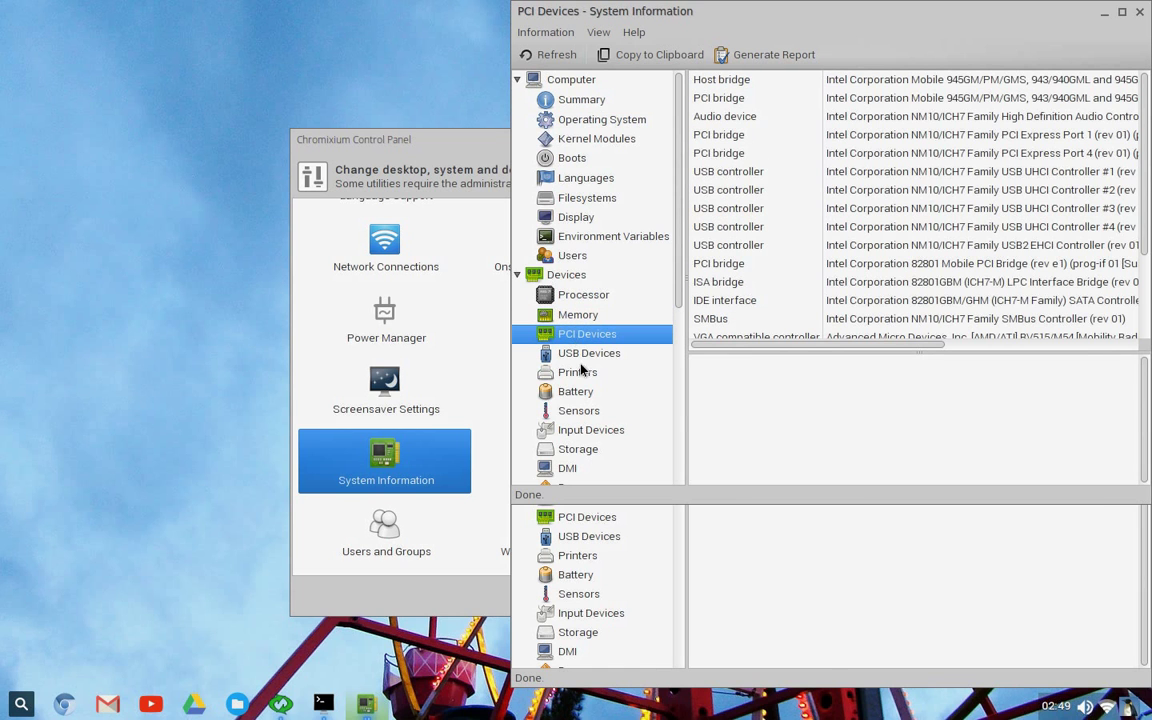
{"action": "left_click", "coordinate": [584, 406]}
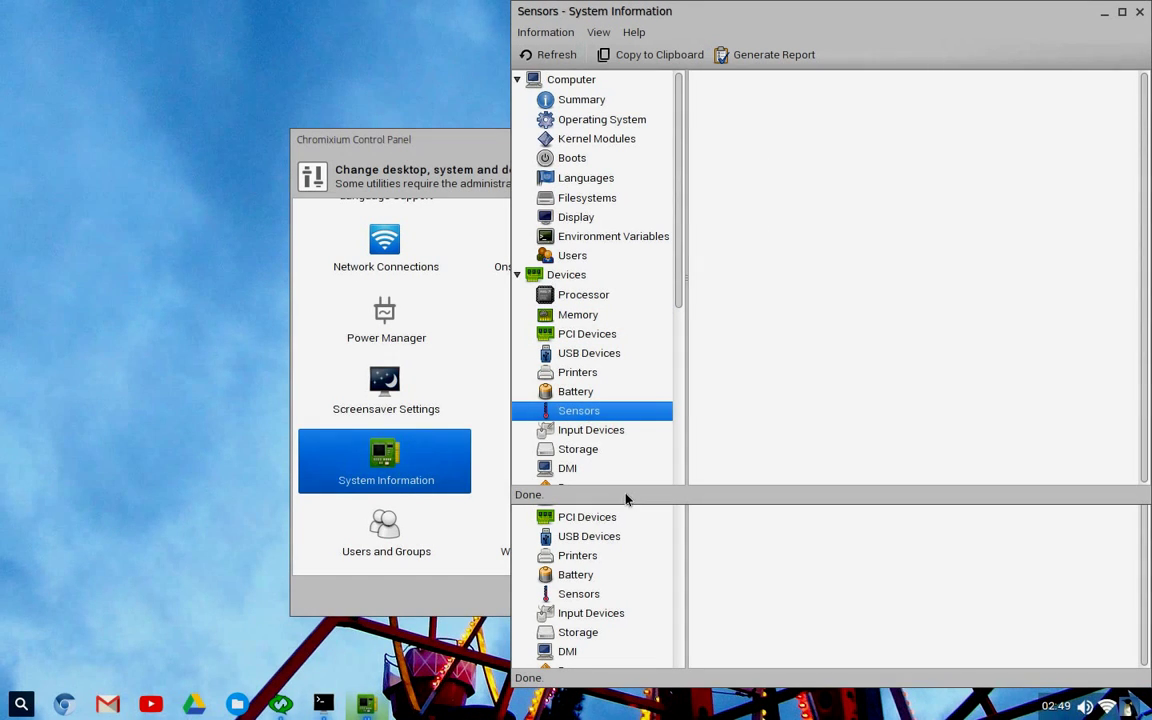
{"action": "left_click", "coordinate": [602, 432]}
{"action": "left_click", "coordinate": [748, 158]}
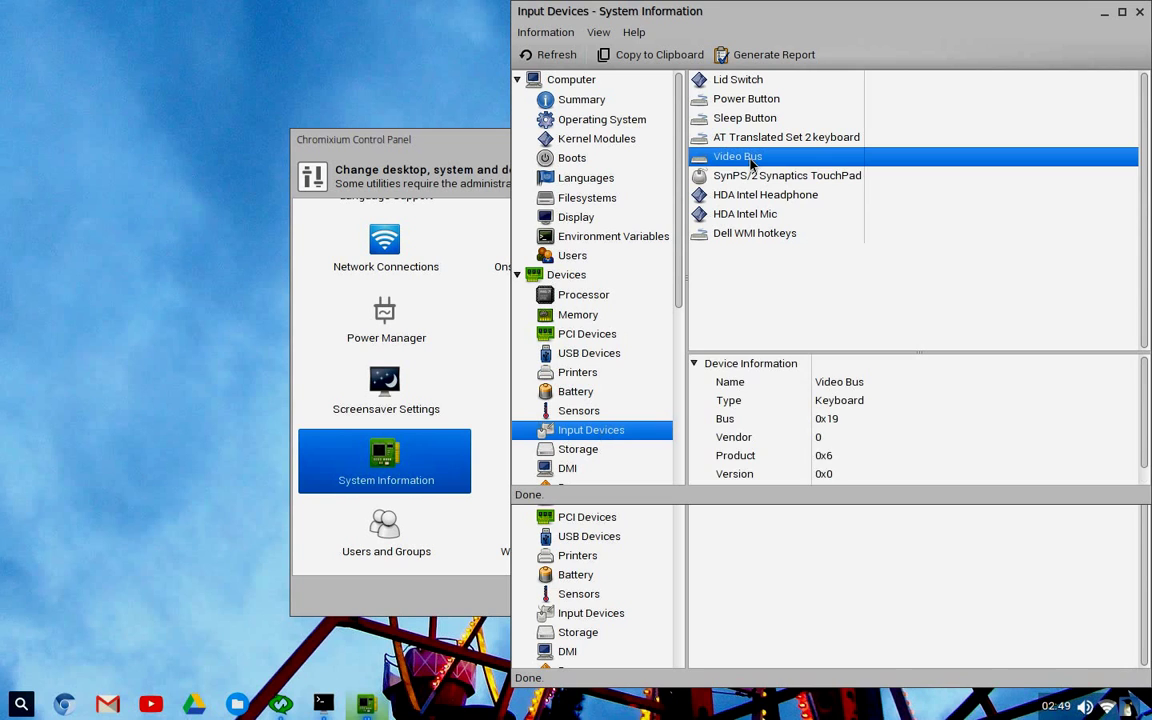
{"action": "key", "text": "Down"}
{"action": "key", "text": "Down"}
{"action": "key", "text": "Down"}
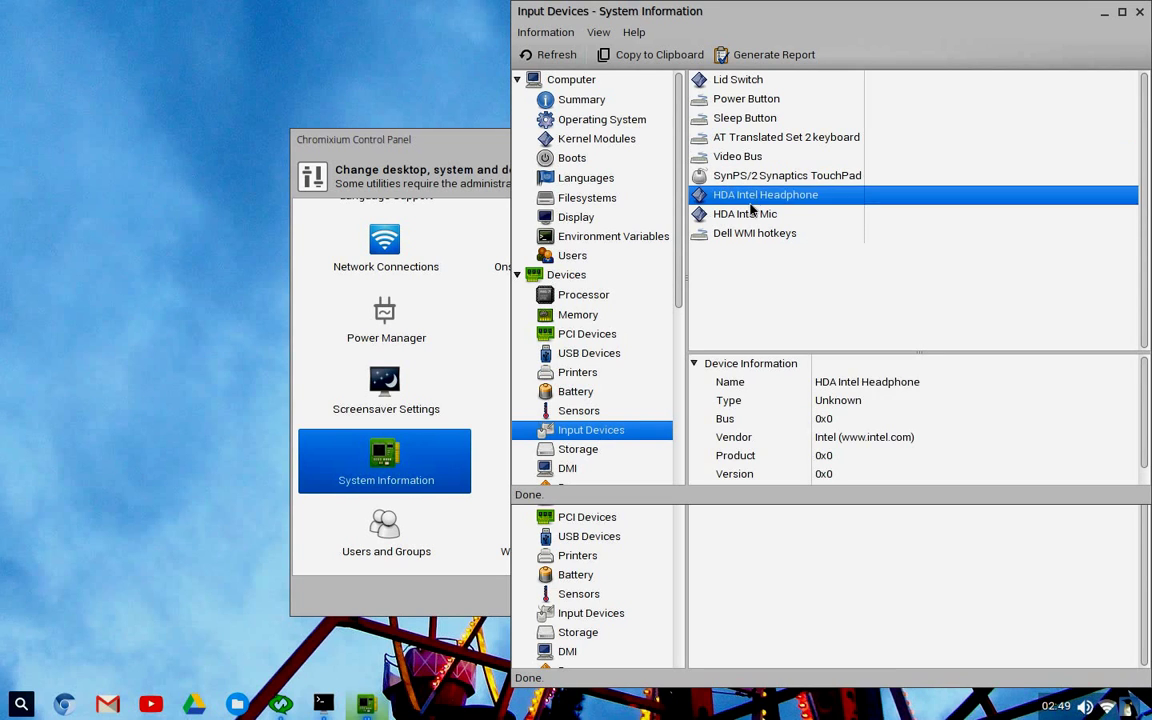
{"action": "left_click", "coordinate": [1138, 13]}
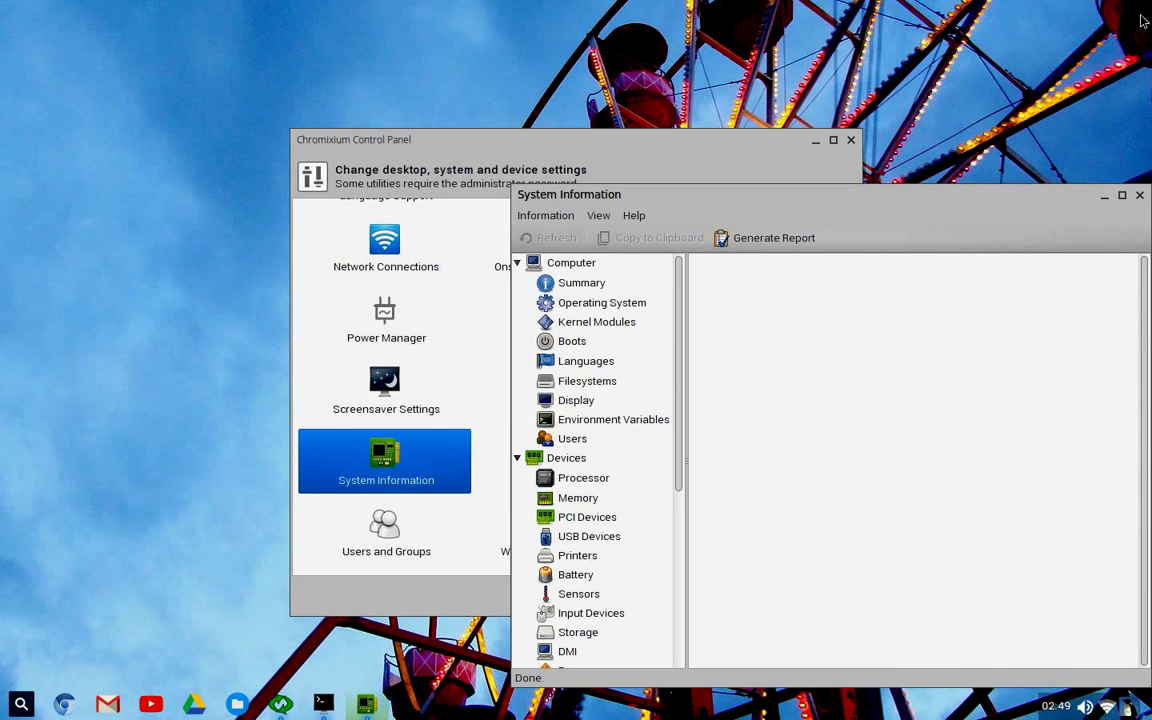
{"action": "left_click", "coordinate": [1140, 196]}
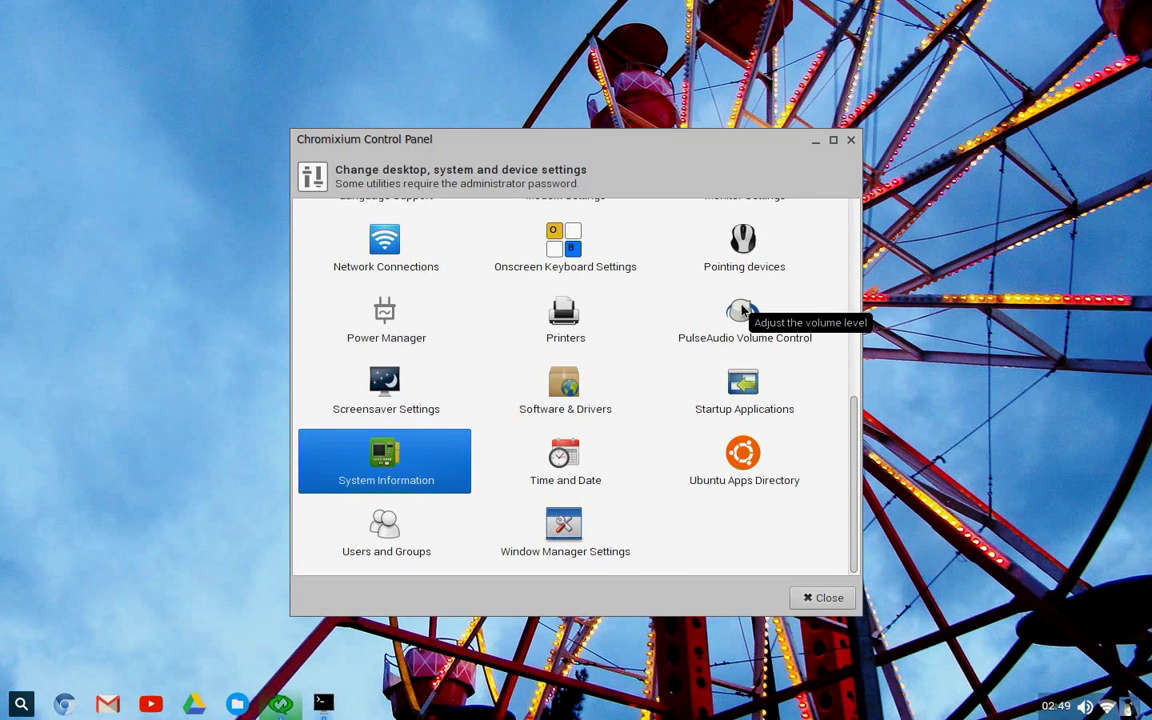
- Open Onscreen Keyboard Settings from the Control Panel and close the two duplicate Onboard Preferences windows along the upper screen edge
{"action": "left_click", "coordinate": [553, 245]}
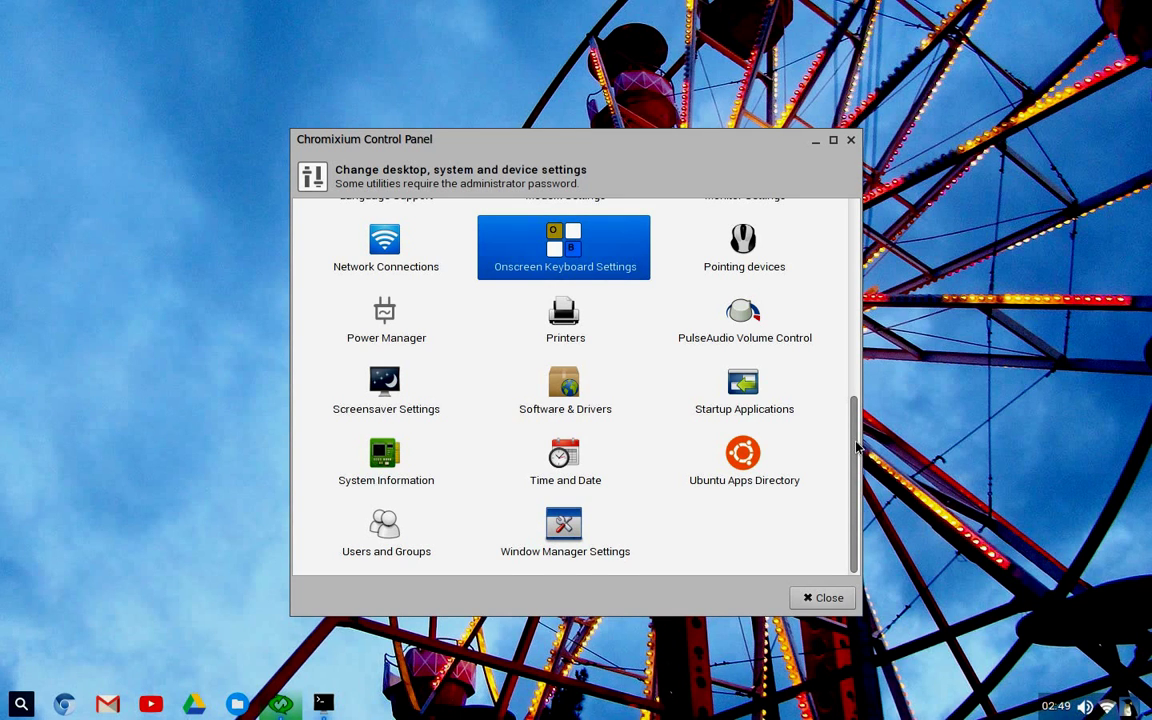
{"action": "left_click_drag", "start_coordinate": [856, 448], "coordinate": [859, 267]}
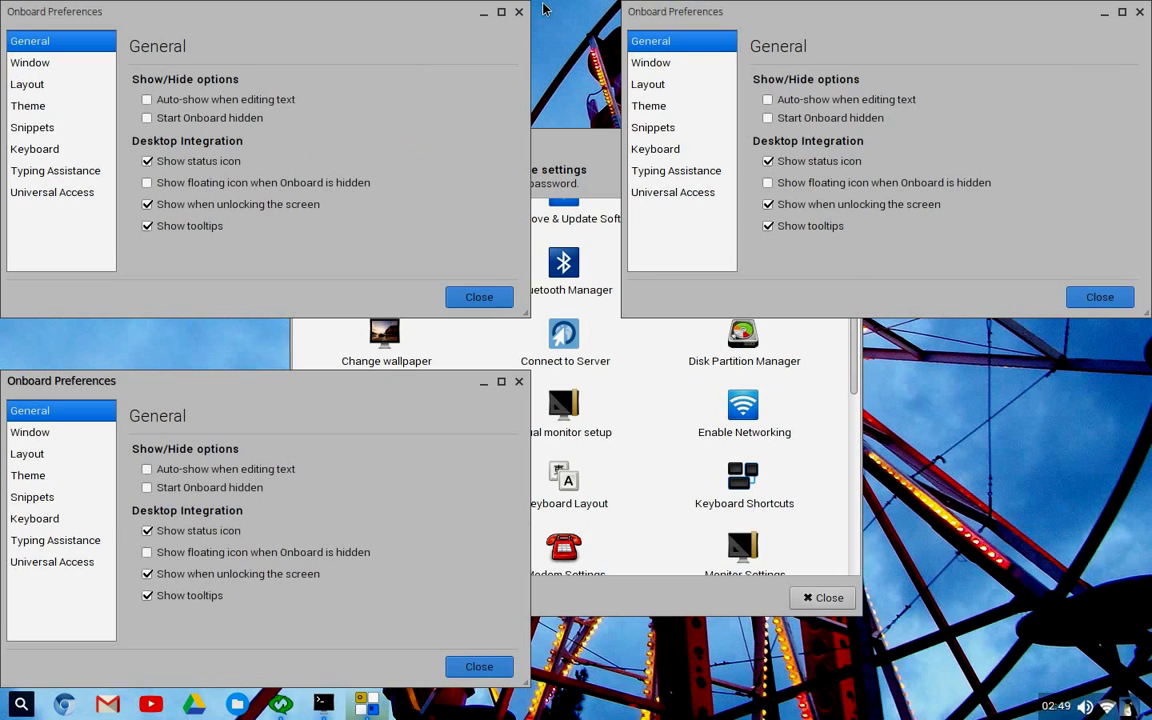
{"action": "left_click", "coordinate": [519, 12]}
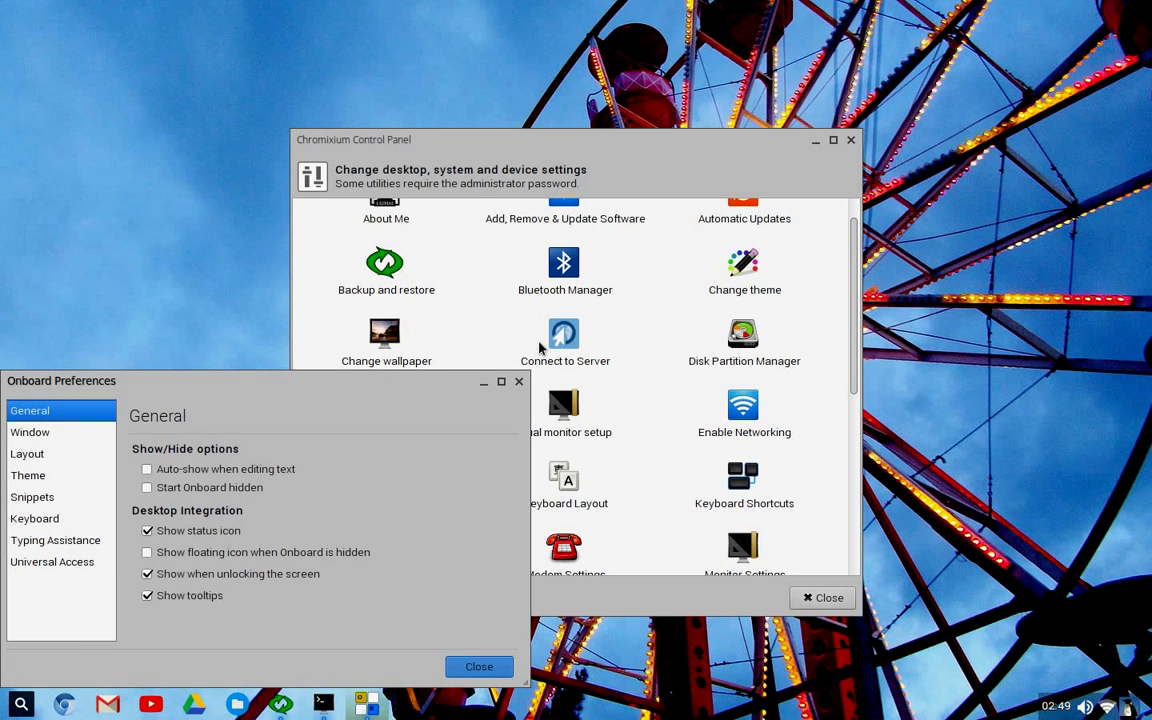
- Review the Onboard Preferences pages, including Window, Keyboard, Typing Assistance, Universal Access, Snippets and Layout, and close the window
{"action": "left_click", "coordinate": [35, 432]}
{"action": "left_click", "coordinate": [66, 518]}
{"action": "left_click", "coordinate": [60, 540]}
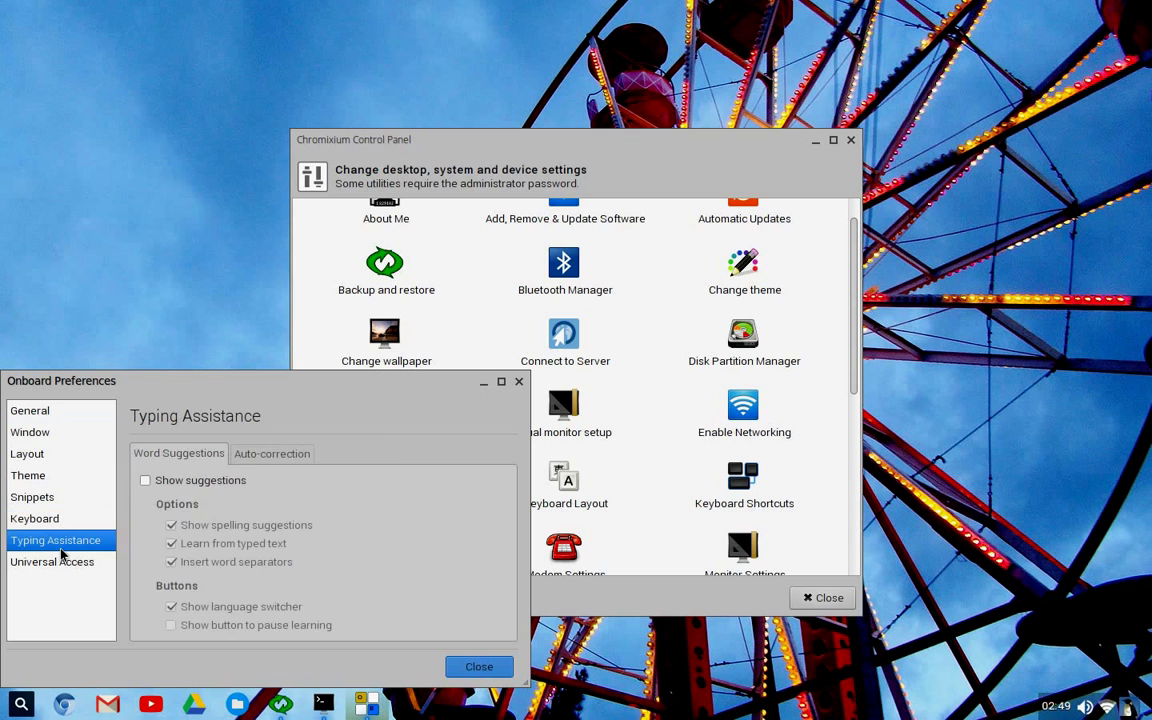
{"action": "left_click", "coordinate": [54, 556]}
{"action": "left_click", "coordinate": [32, 497]}
{"action": "left_click", "coordinate": [30, 454]}
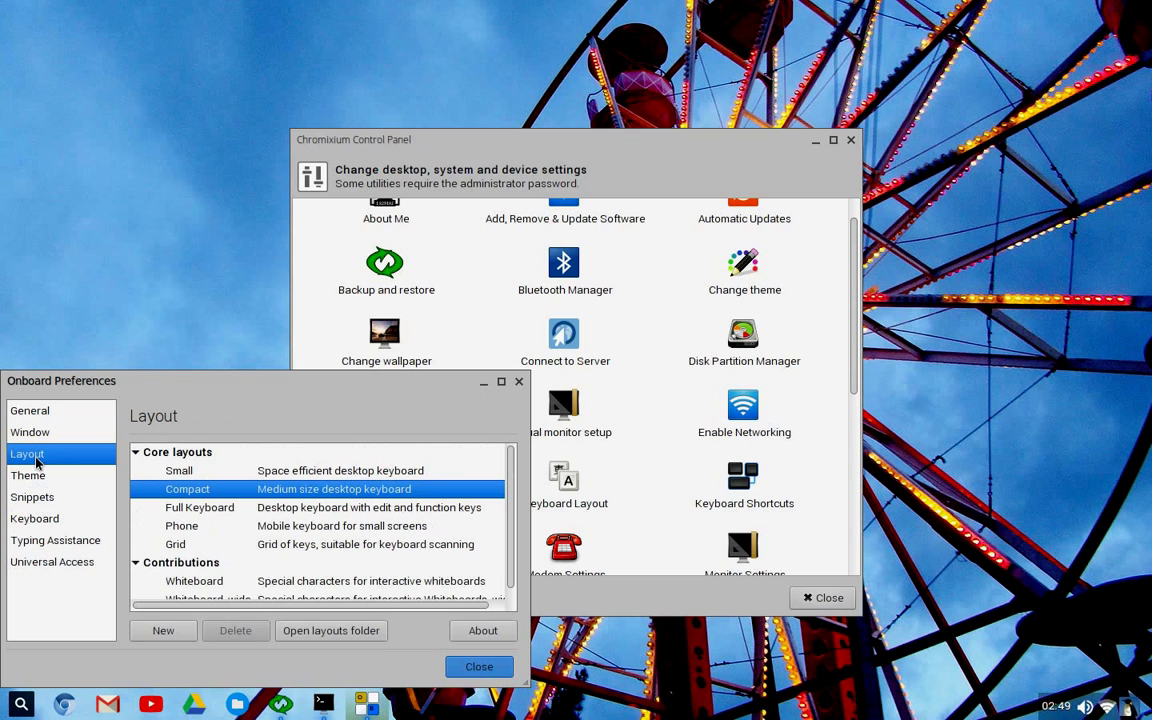
{"action": "left_click", "coordinate": [40, 408]}
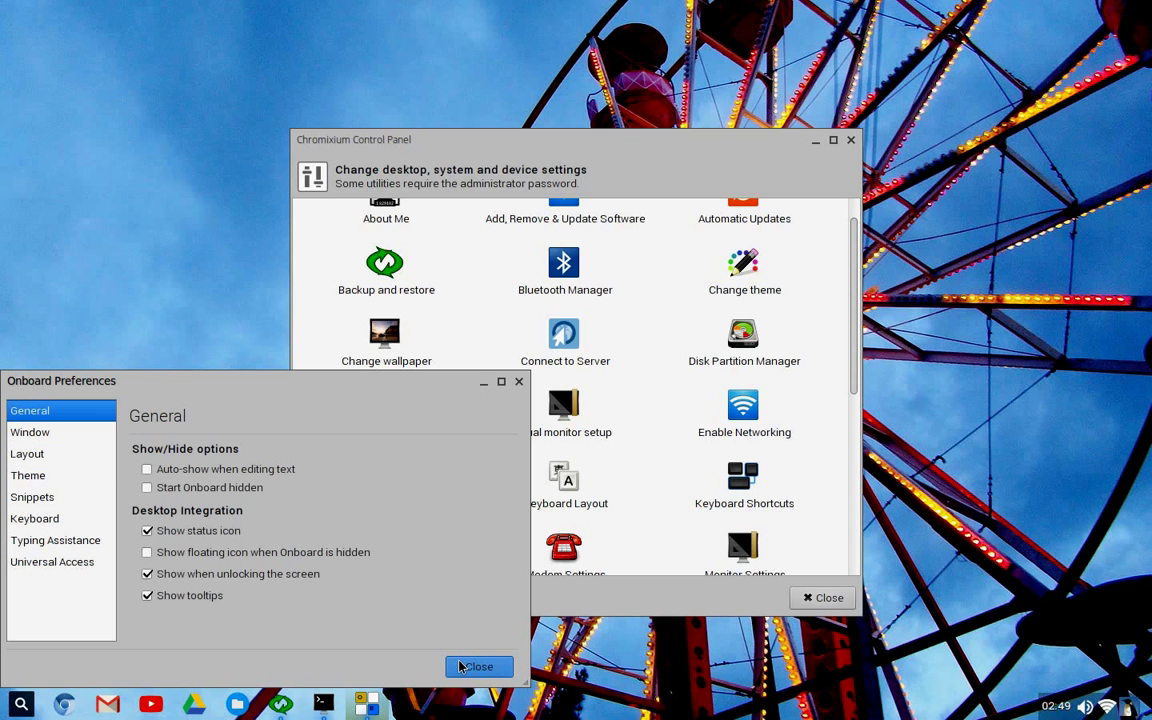
{"action": "left_click", "coordinate": [478, 666]}
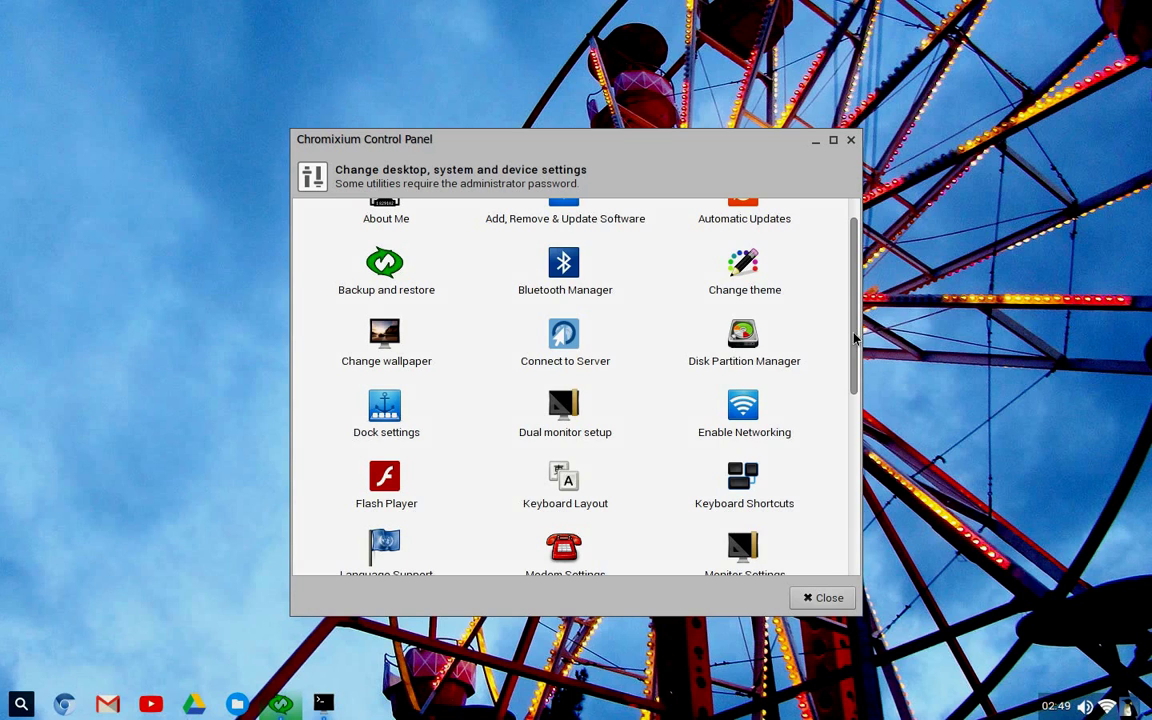
- Open Backup and restore, dismiss the Systemback error, return from the System install form to the function menu, and close Systemback
{"action": "left_click_drag", "start_coordinate": [855, 340], "coordinate": [841, 268]}
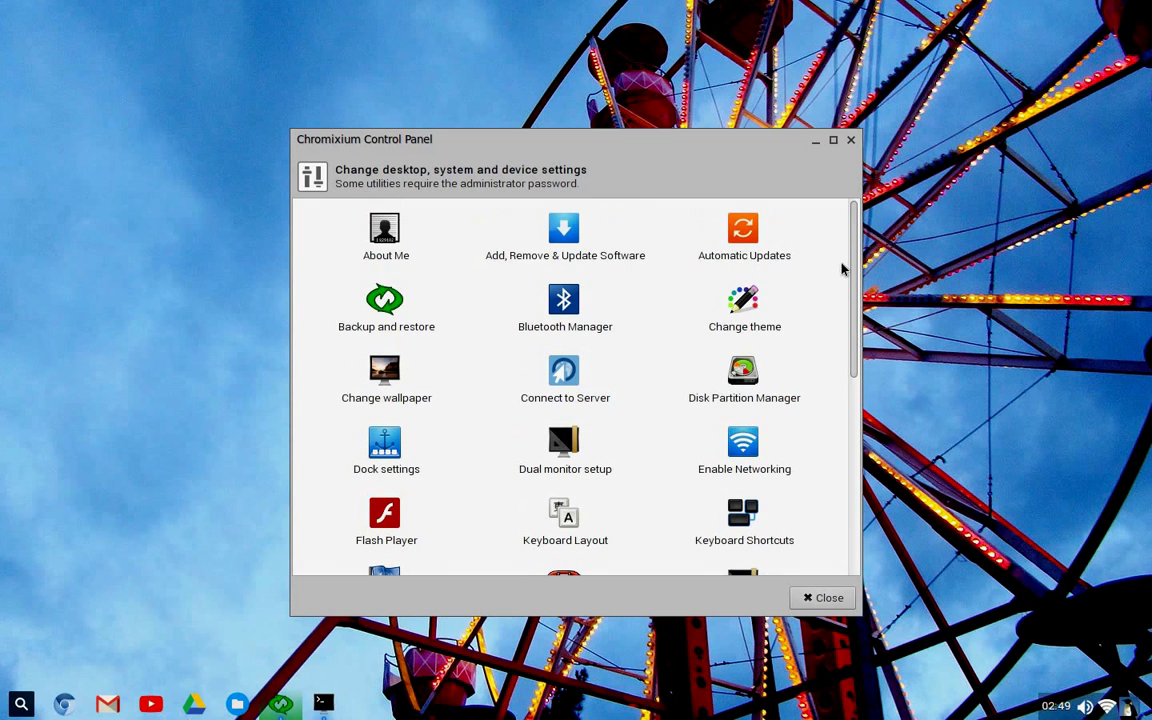
{"action": "left_click", "coordinate": [400, 307]}
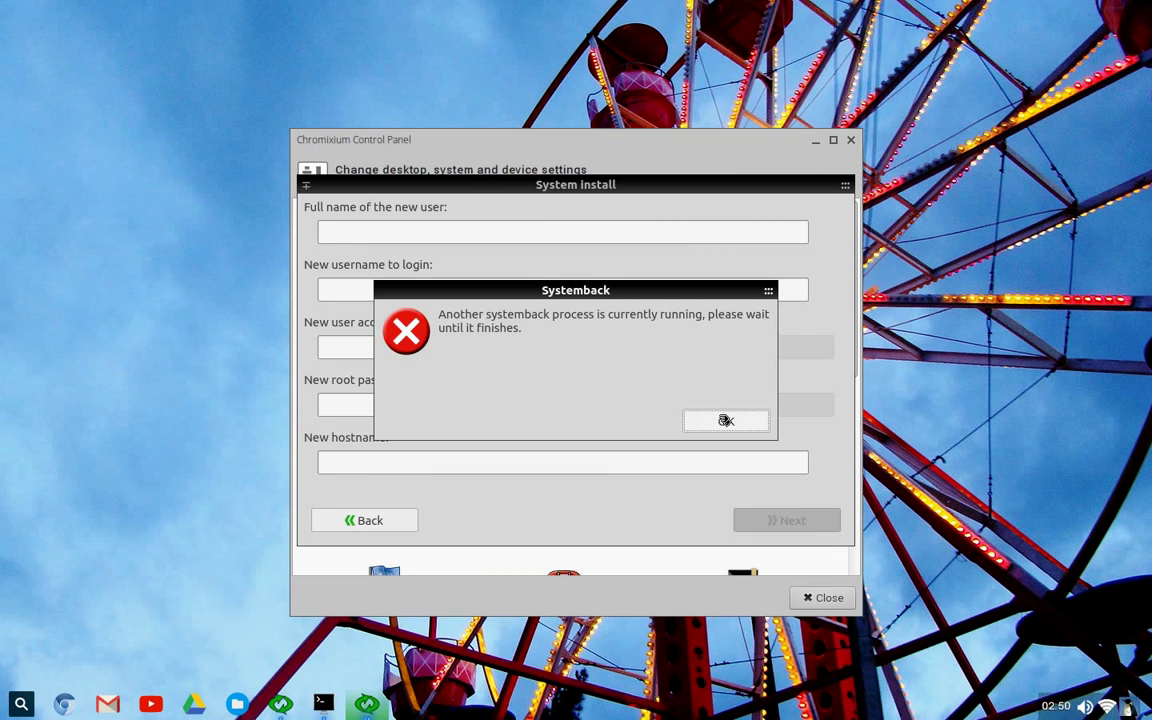
{"action": "left_click", "coordinate": [726, 420]}
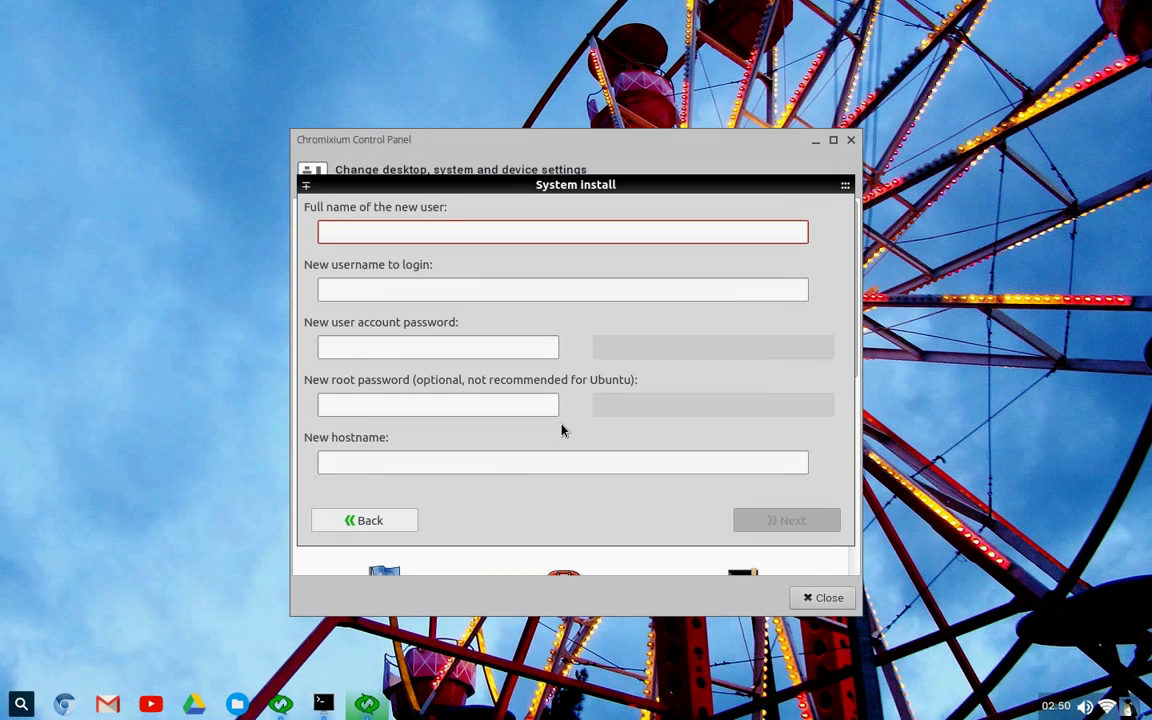
{"action": "left_click", "coordinate": [383, 521]}
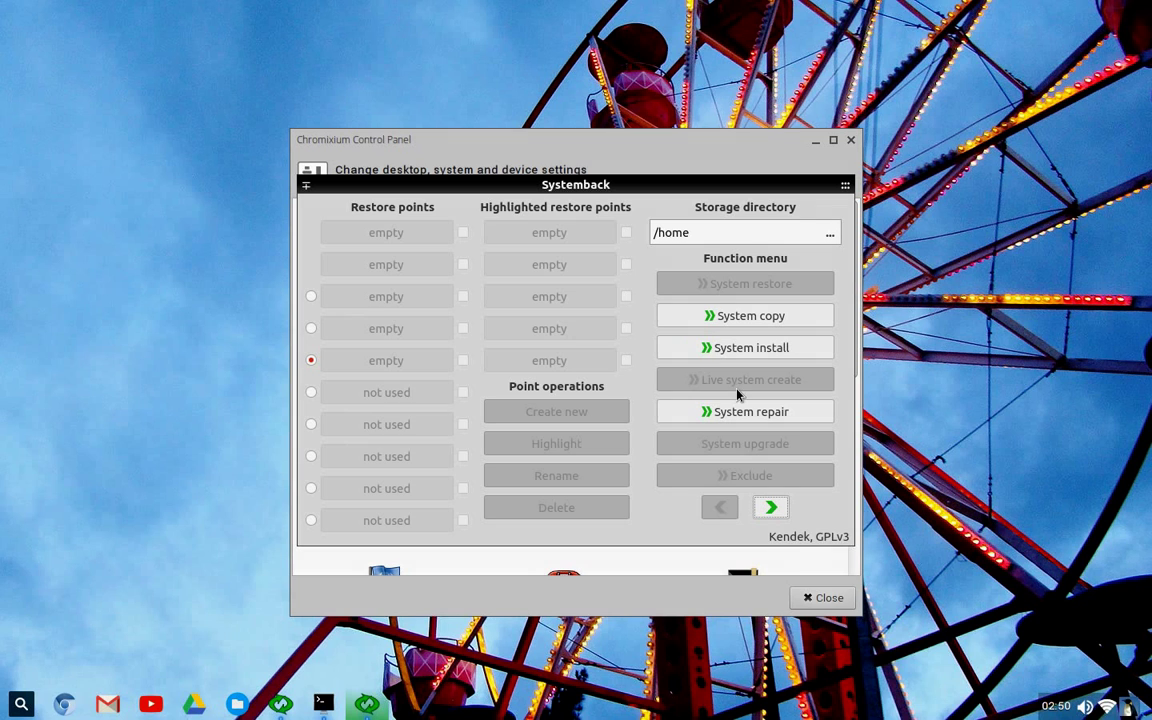
{"action": "left_click", "coordinate": [842, 191]}
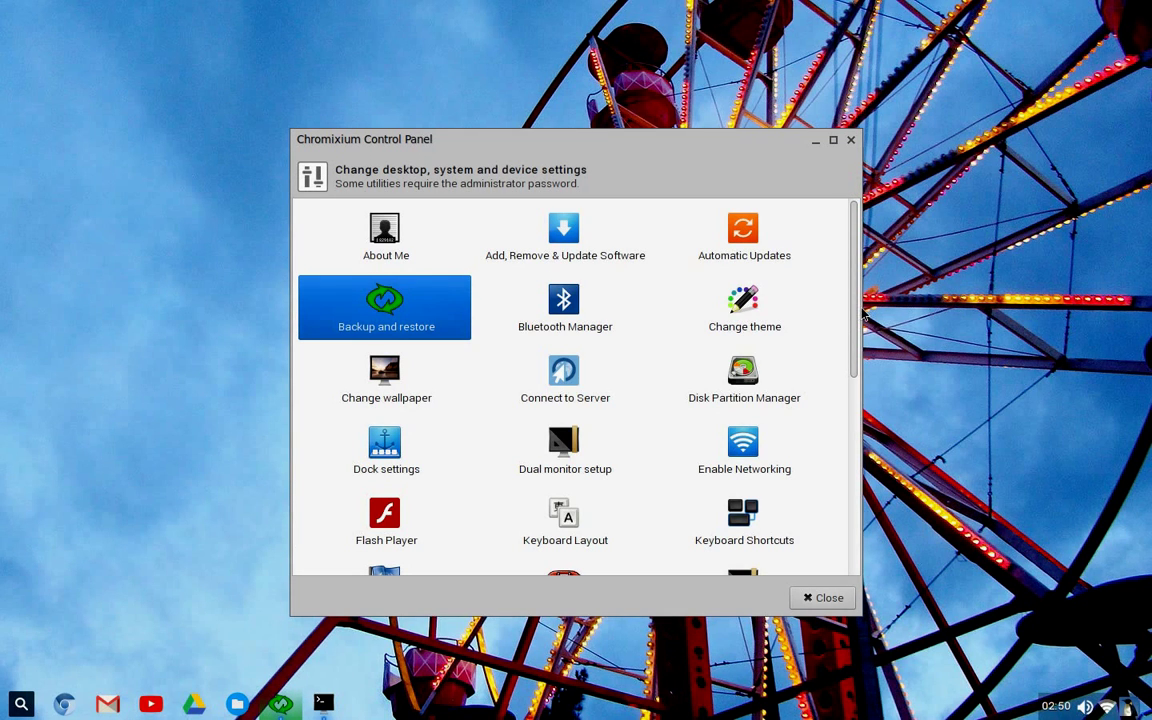
- Open Dock settings from the Control Panel and close two of the duplicate Plank Dock Settings windows
{"action": "scroll", "coordinate": [840, 455], "scroll_direction": "down", "scroll_amount": 4}
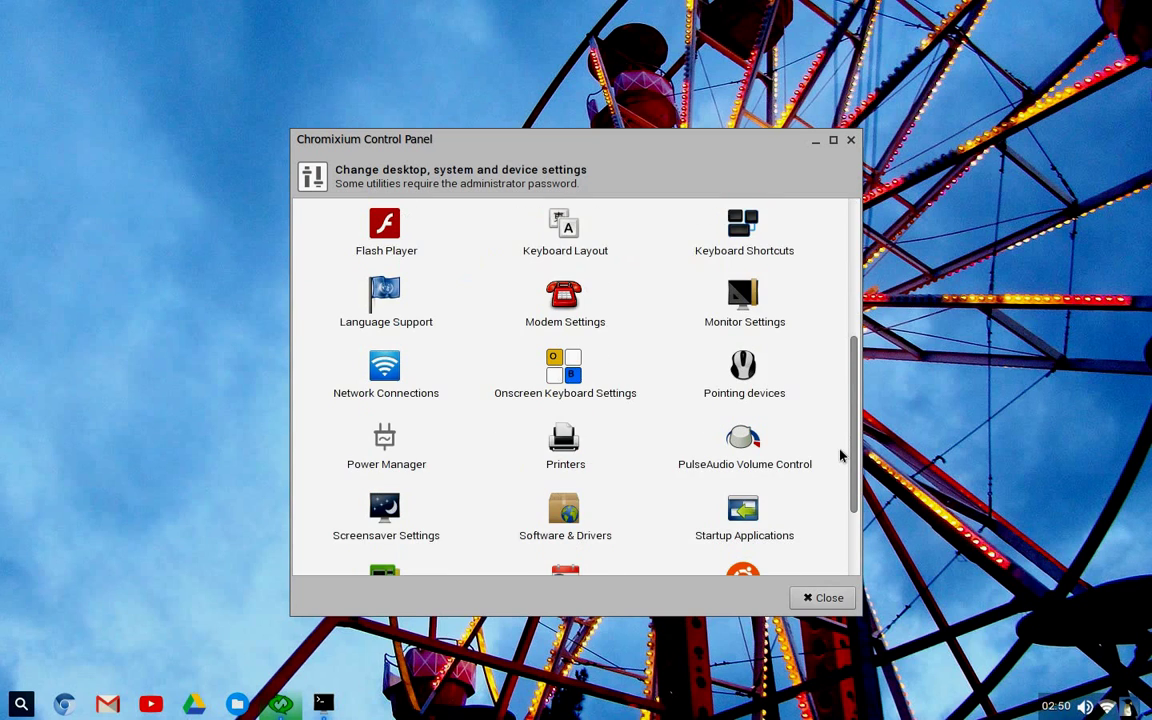
{"action": "left_click_drag", "start_coordinate": [845, 455], "coordinate": [853, 236]}
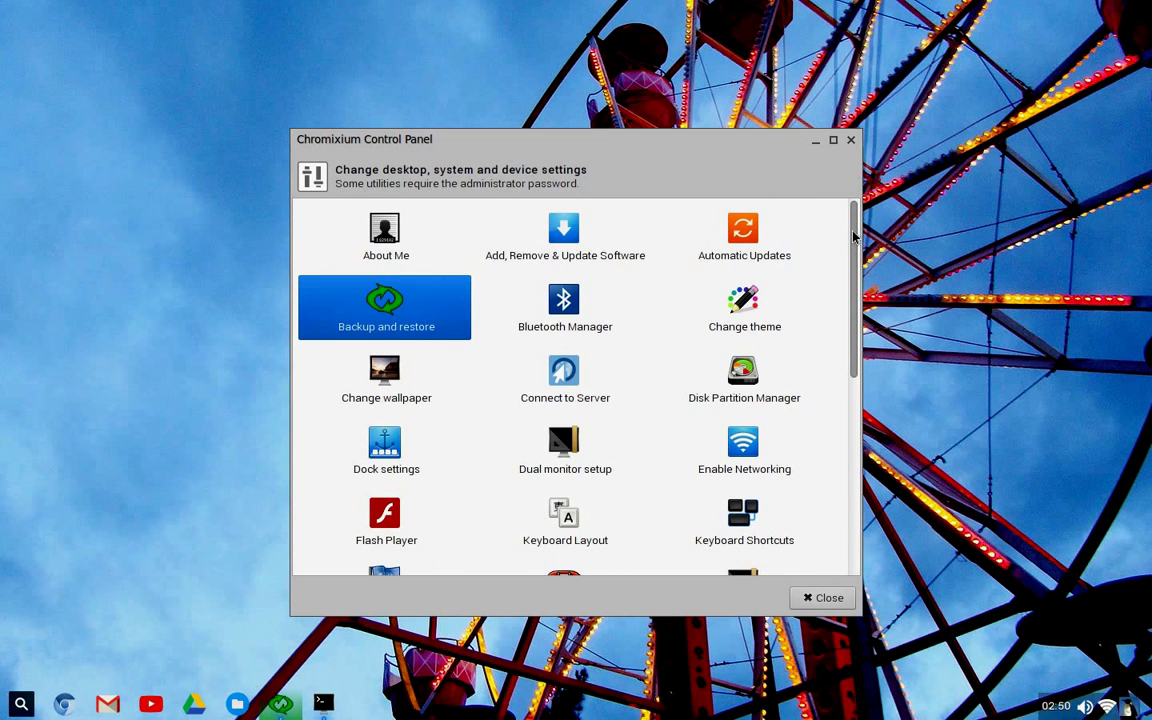
{"action": "left_click", "coordinate": [380, 473]}
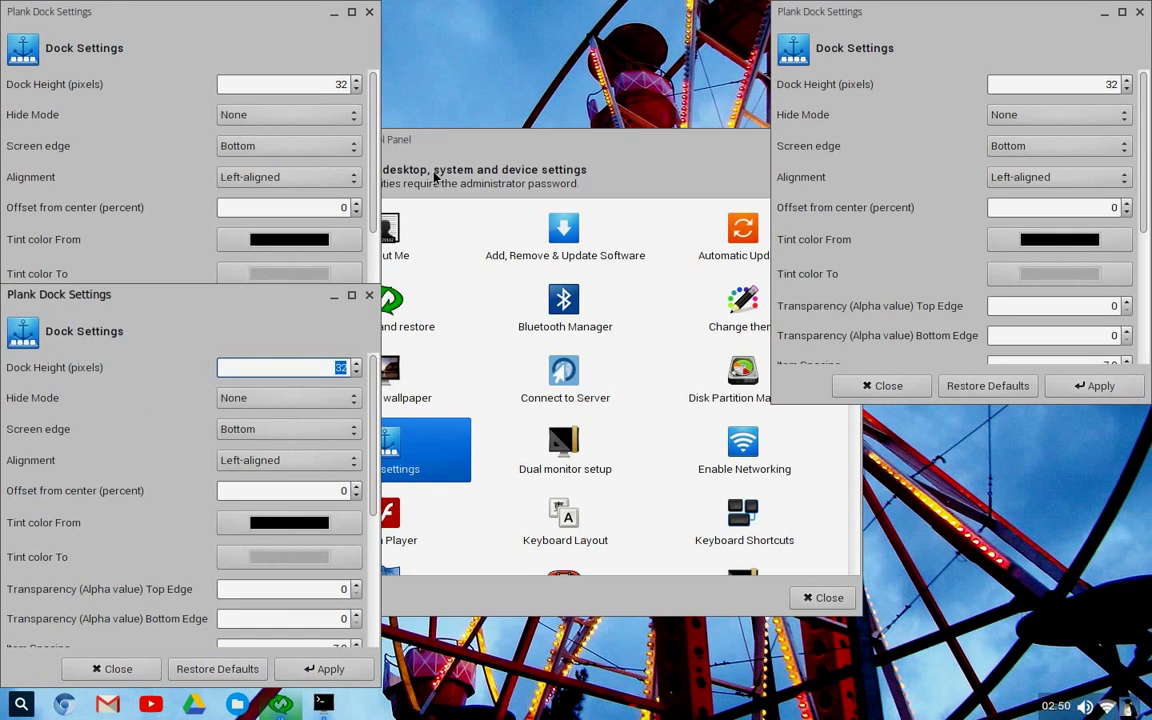
{"action": "left_click", "coordinate": [369, 13]}
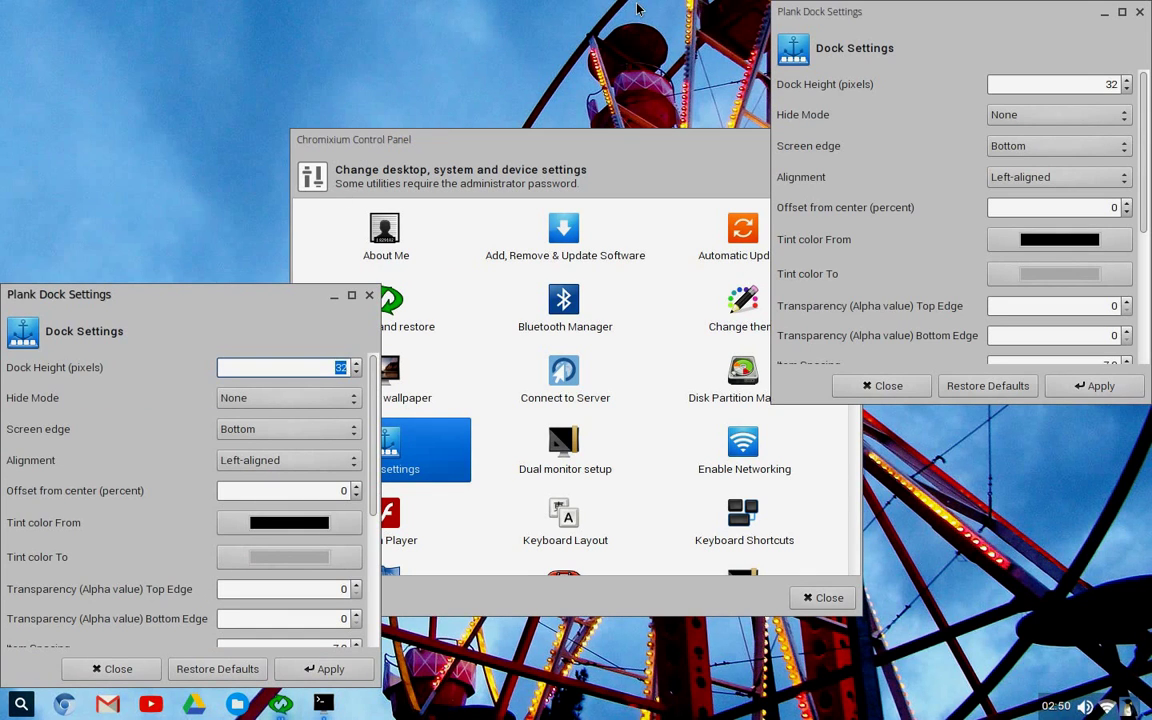
{"action": "left_click", "coordinate": [1139, 12]}
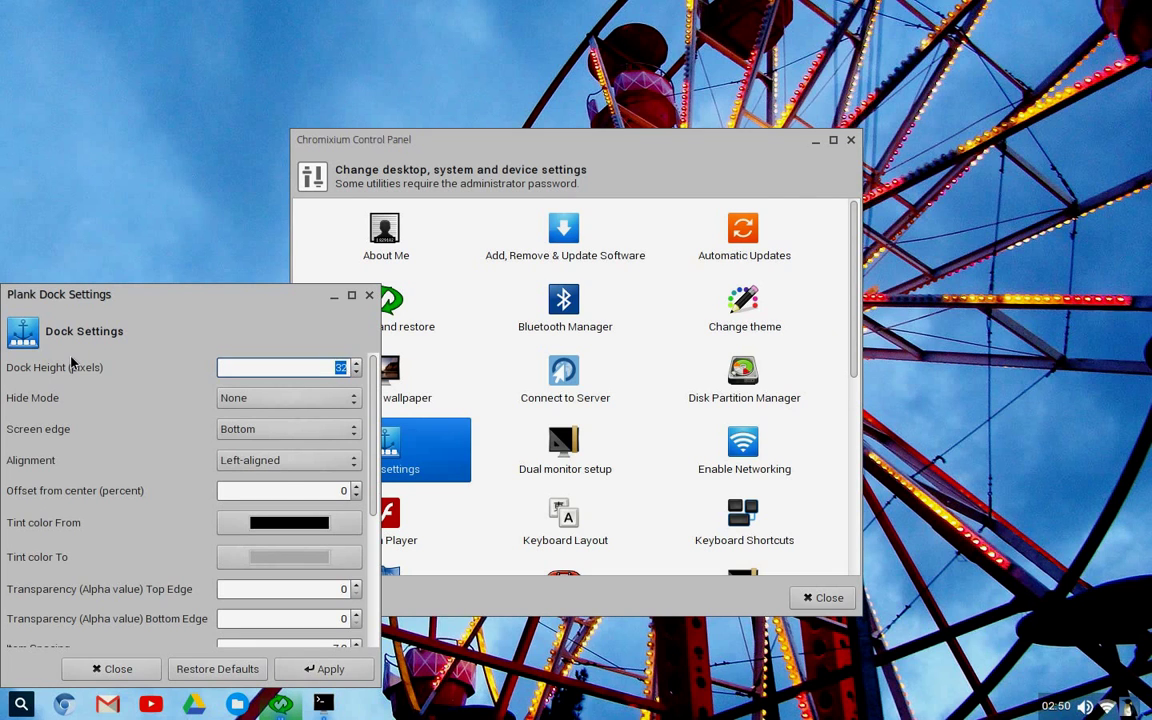
- Move the remaining Plank Dock Settings window over the Control Panel, look through its options, and close both windows
{"action": "left_click_drag", "start_coordinate": [70, 305], "coordinate": [487, 128]}
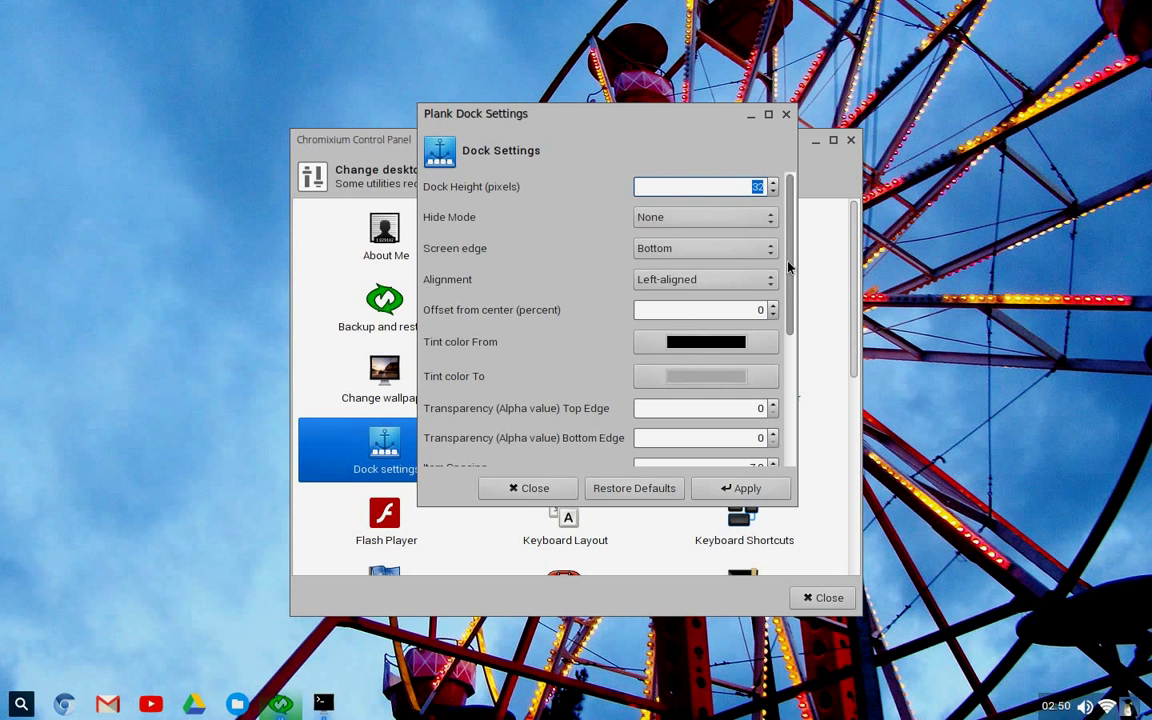
{"action": "left_click_drag", "start_coordinate": [789, 266], "coordinate": [788, 118]}
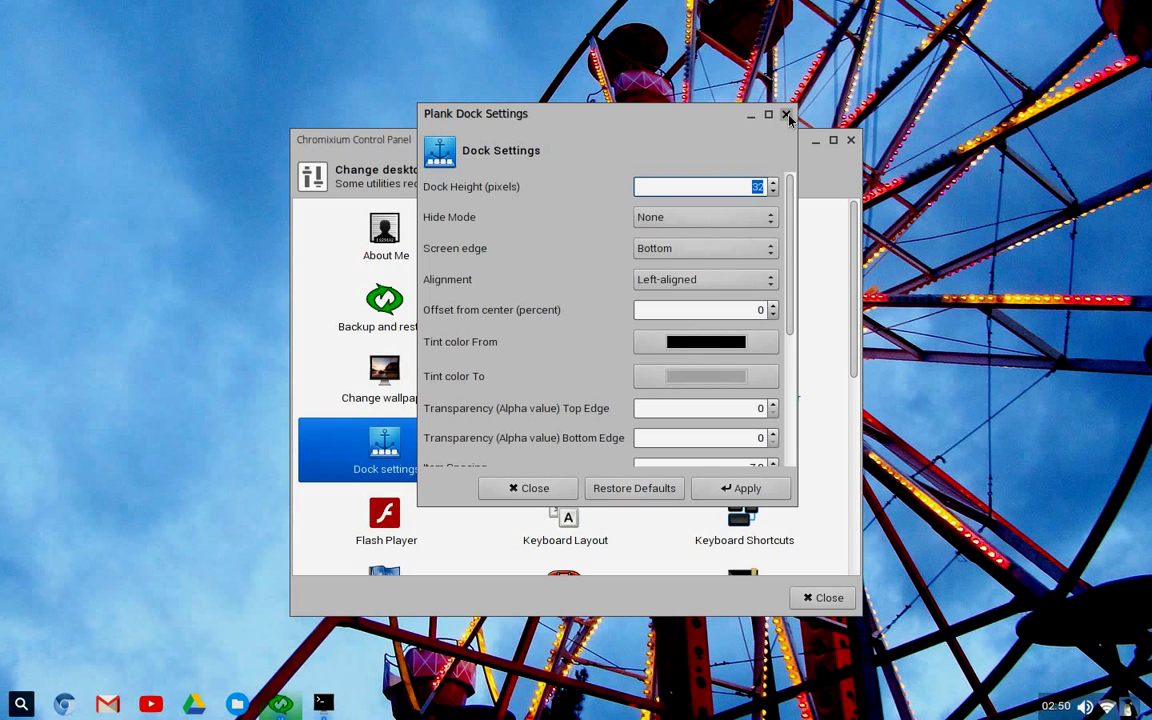
{"action": "left_click", "coordinate": [786, 115]}
{"action": "scroll", "coordinate": [851, 235], "scroll_direction": "down", "scroll_amount": 5}
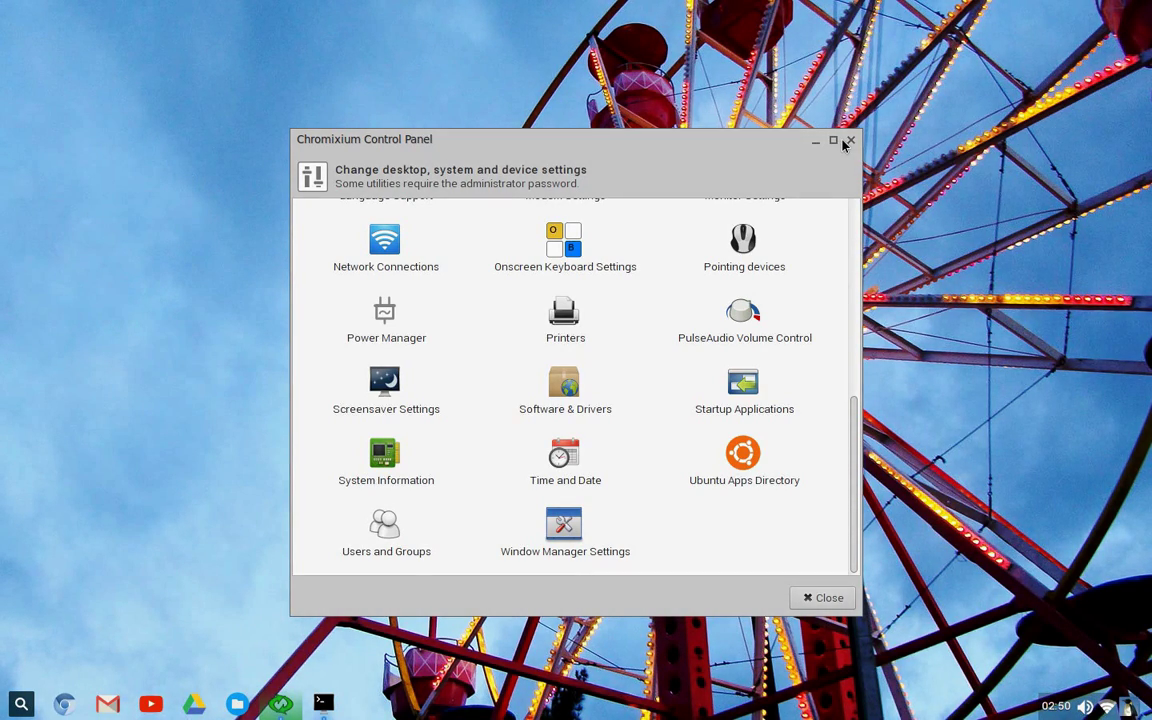
{"action": "left_click", "coordinate": [849, 141]}
- Open the Run command prompt from the desktop, enter "ch", and step through the suggested completions to chage
{"action": "right_click", "coordinate": [850, 143]}
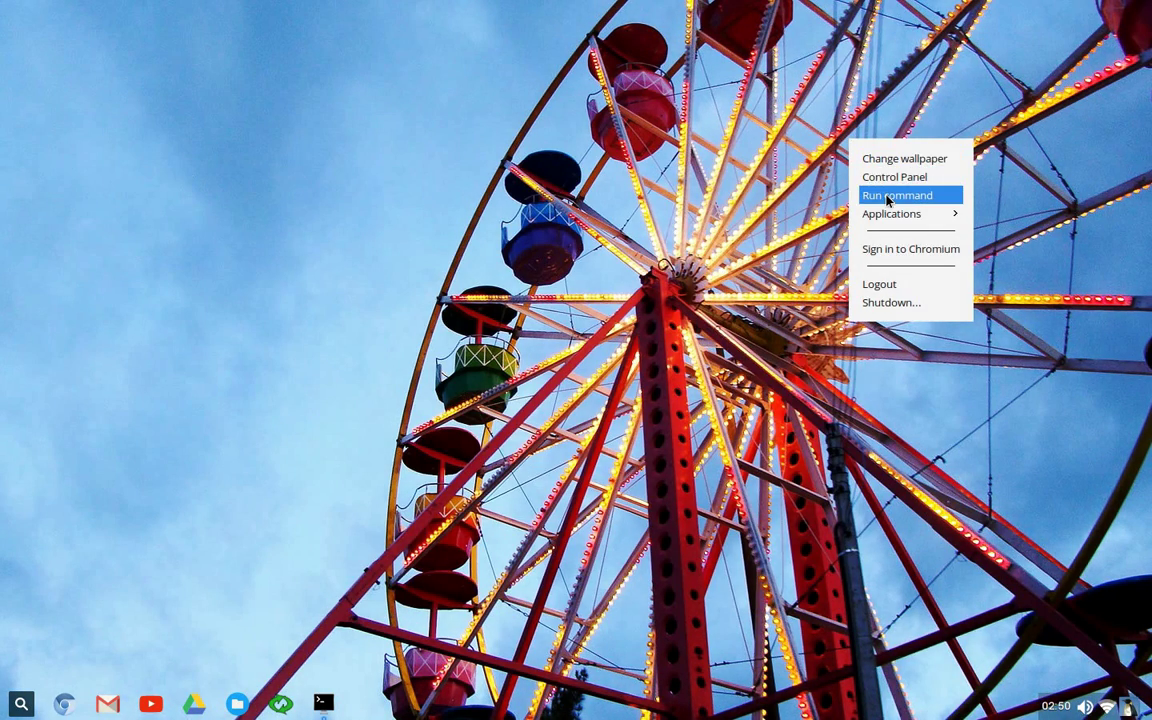
{"action": "left_click", "coordinate": [887, 196]}
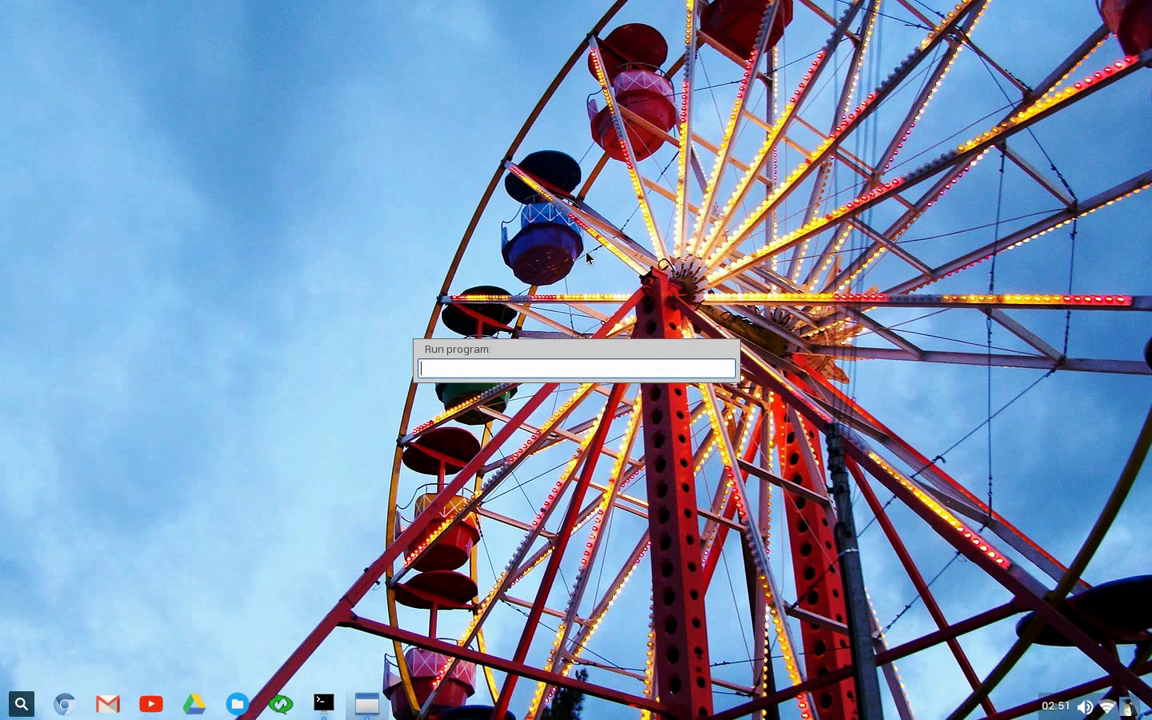
{"action": "type", "text": "ch"}
{"action": "key", "text": "Tab"}
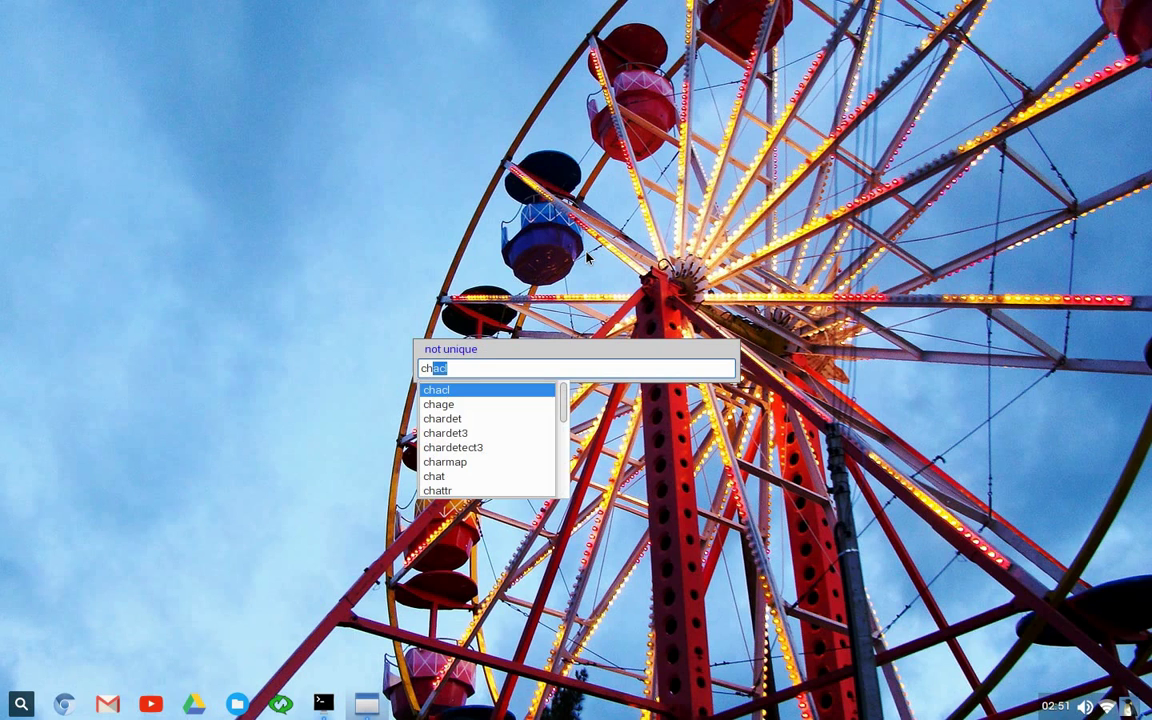
{"action": "key", "text": "Tab"}
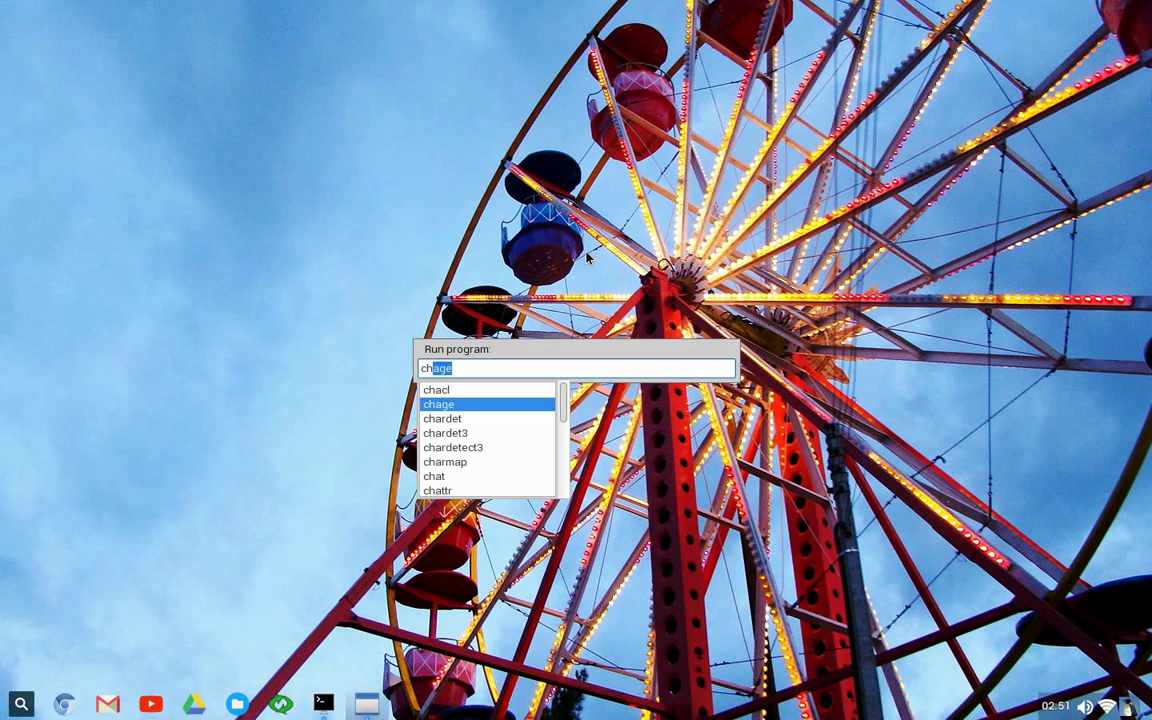
- Replace the entry with "xc", complete it to xcalc, and launch the calculator
{"action": "key", "text": "BackSpace"}
{"action": "key", "text": "BackSpace"}
{"action": "key", "text": "BackSpace"}
{"action": "type", "text": "xc"}
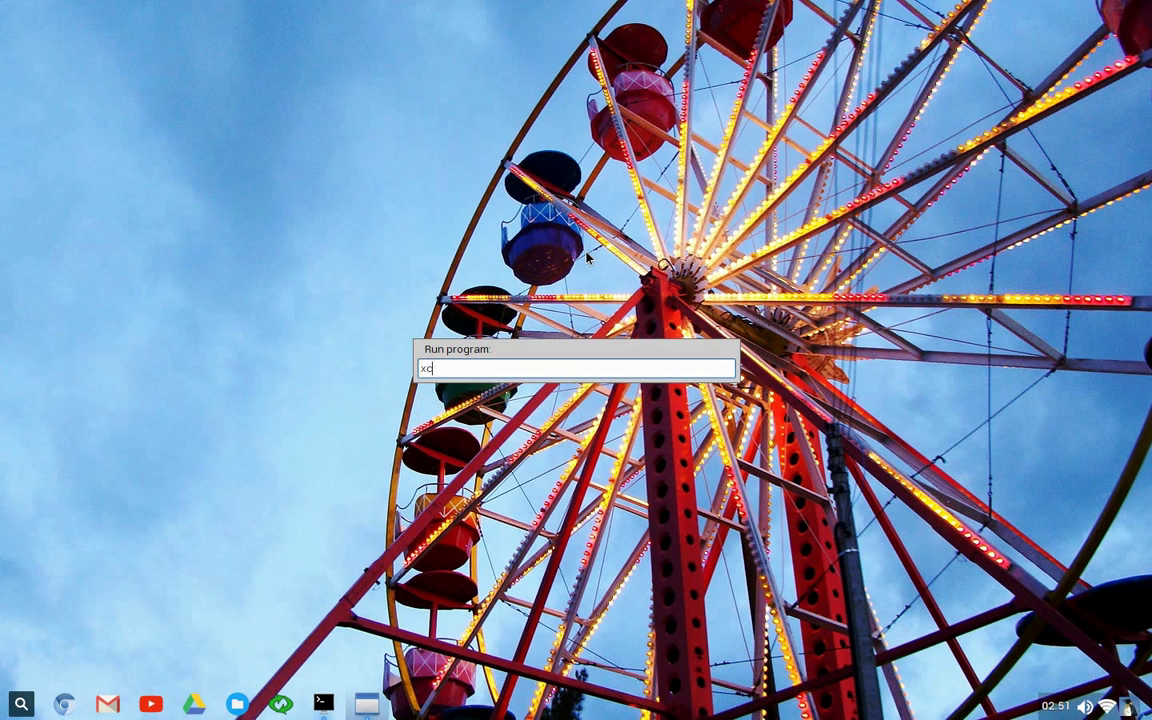
{"action": "key", "text": "Tab"}
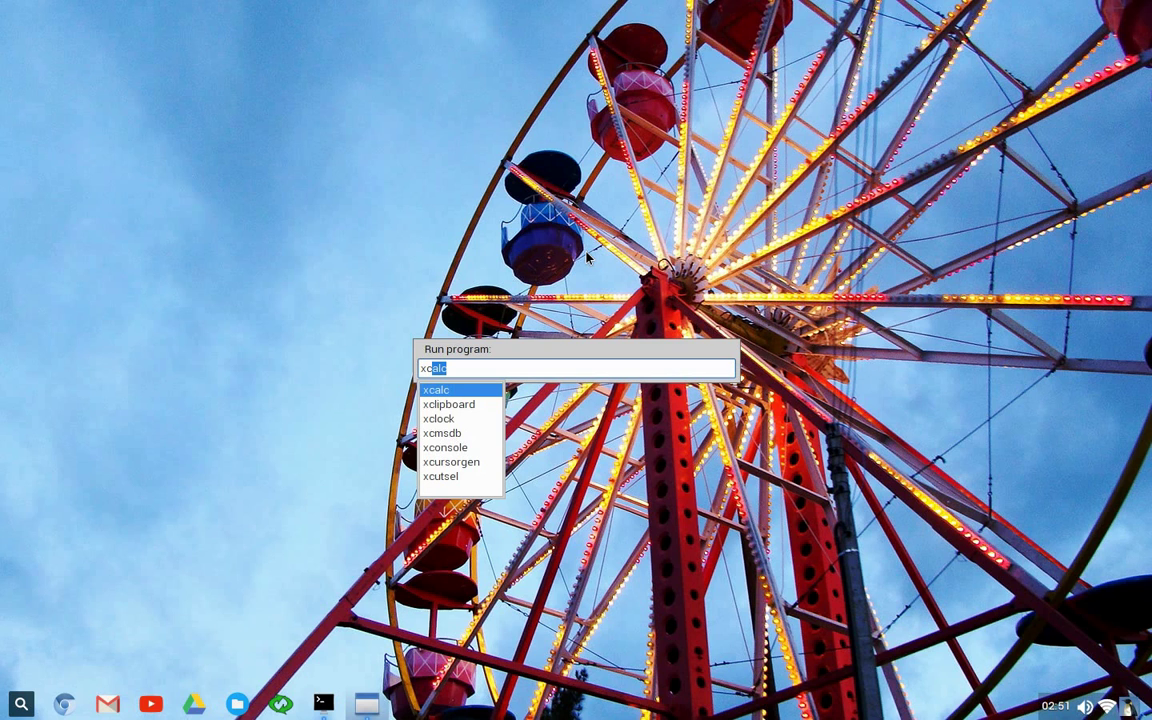
{"action": "key", "text": "Return"}
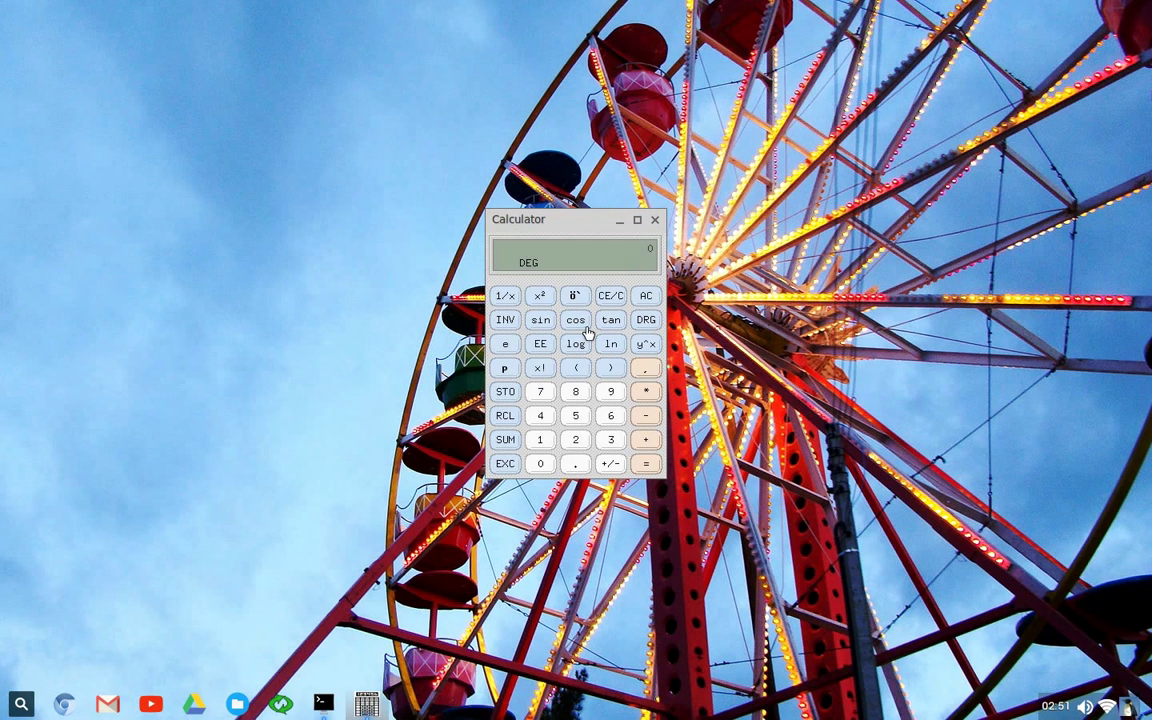
- Calculate the tangent of 69 degrees, close the calculator, and minimize the terminal window
{"action": "left_click", "coordinate": [611, 415]}
{"action": "left_click", "coordinate": [611, 391]}
{"action": "left_click", "coordinate": [611, 319]}
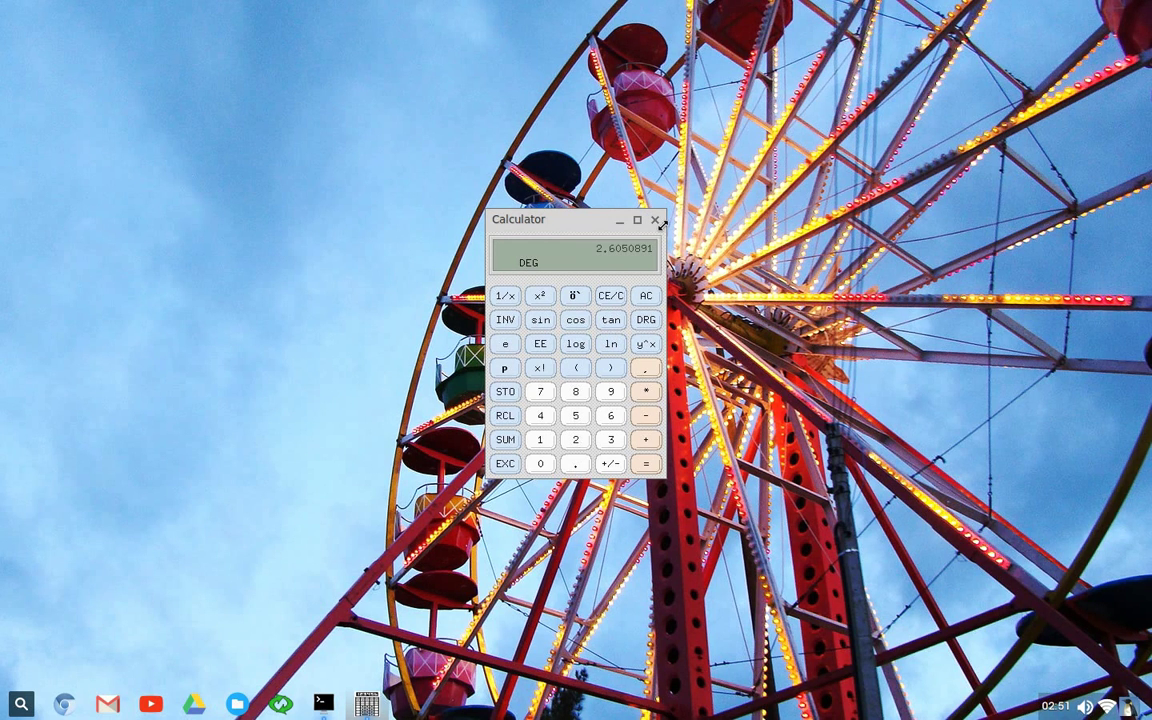
{"action": "left_click", "coordinate": [655, 219]}
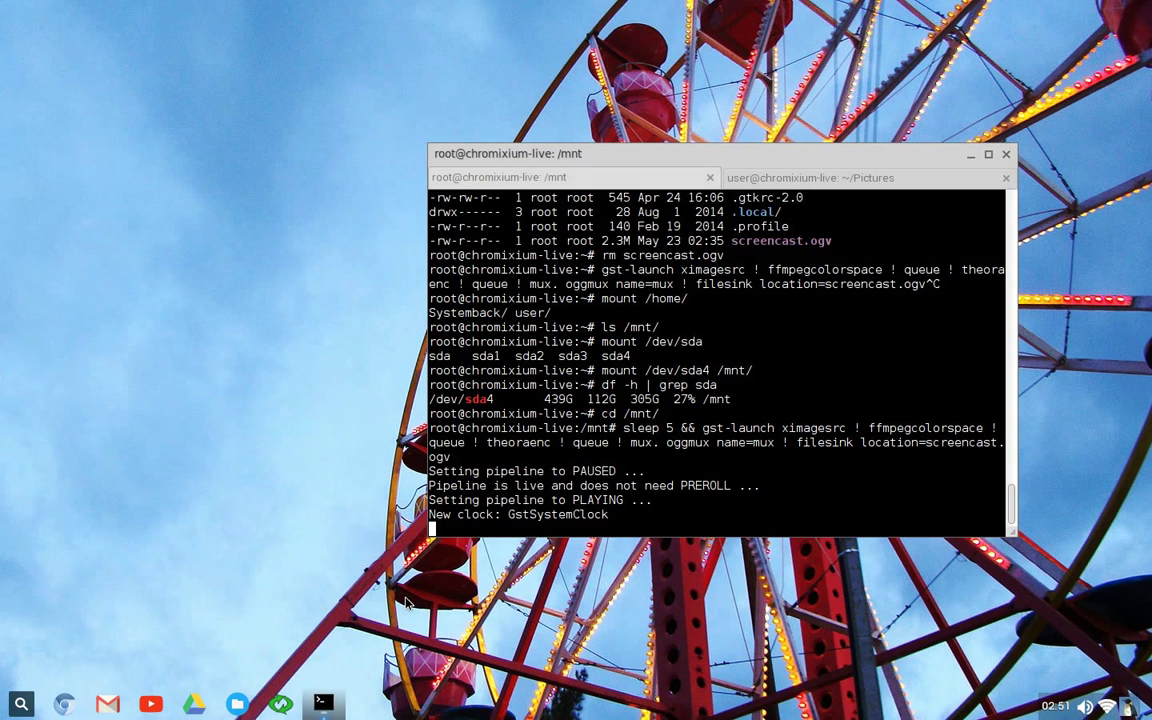
{"action": "left_click", "coordinate": [320, 705]}
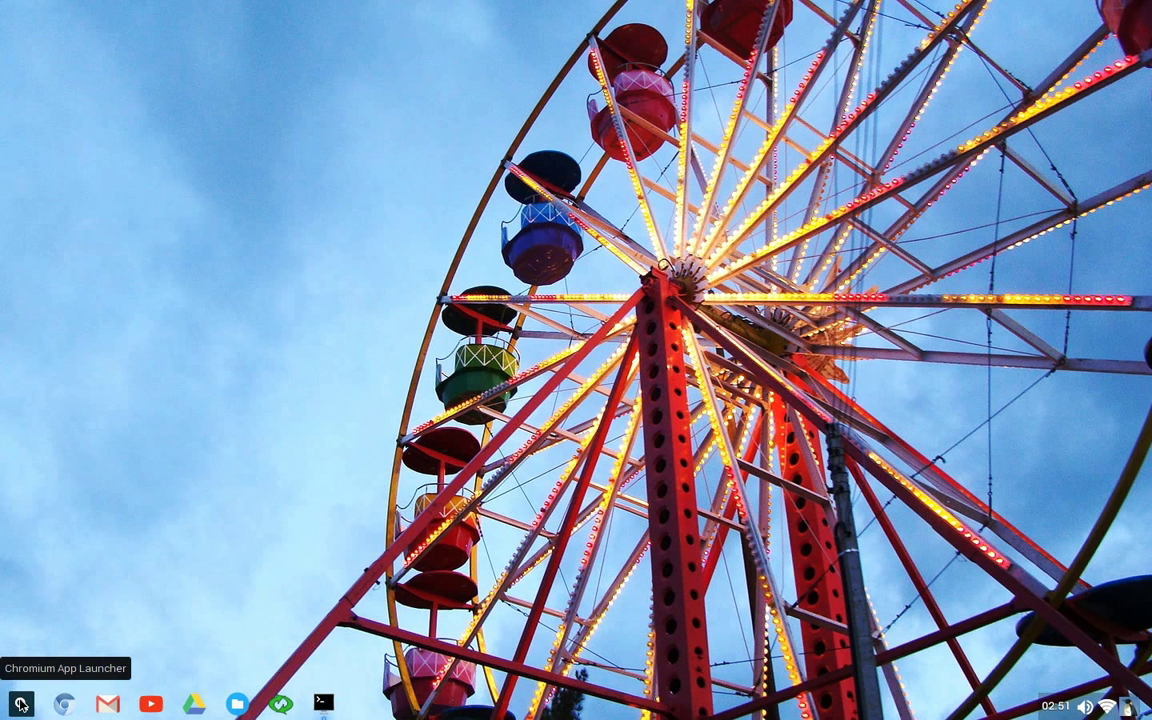
- Browse the desktop's Settings and Accessories application categories, launch PeaZip, and dismiss the Chromium App Launcher
{"action": "right_click", "coordinate": [310, 342]}
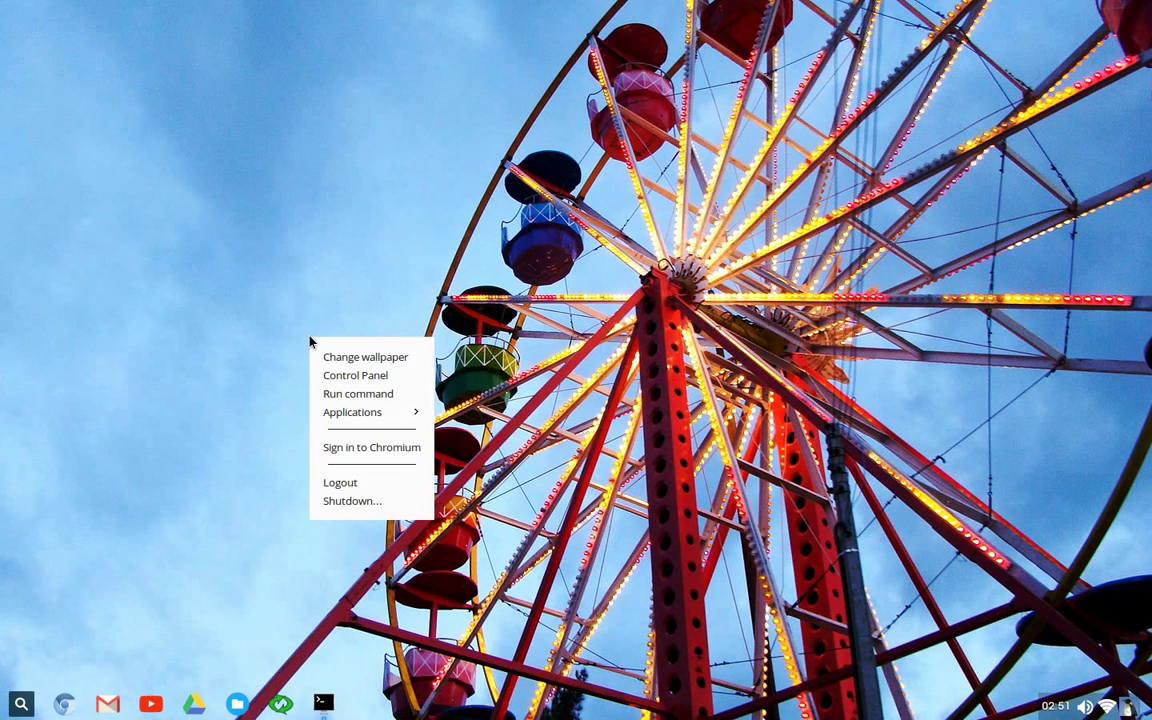
{"action": "left_click", "coordinate": [383, 413]}
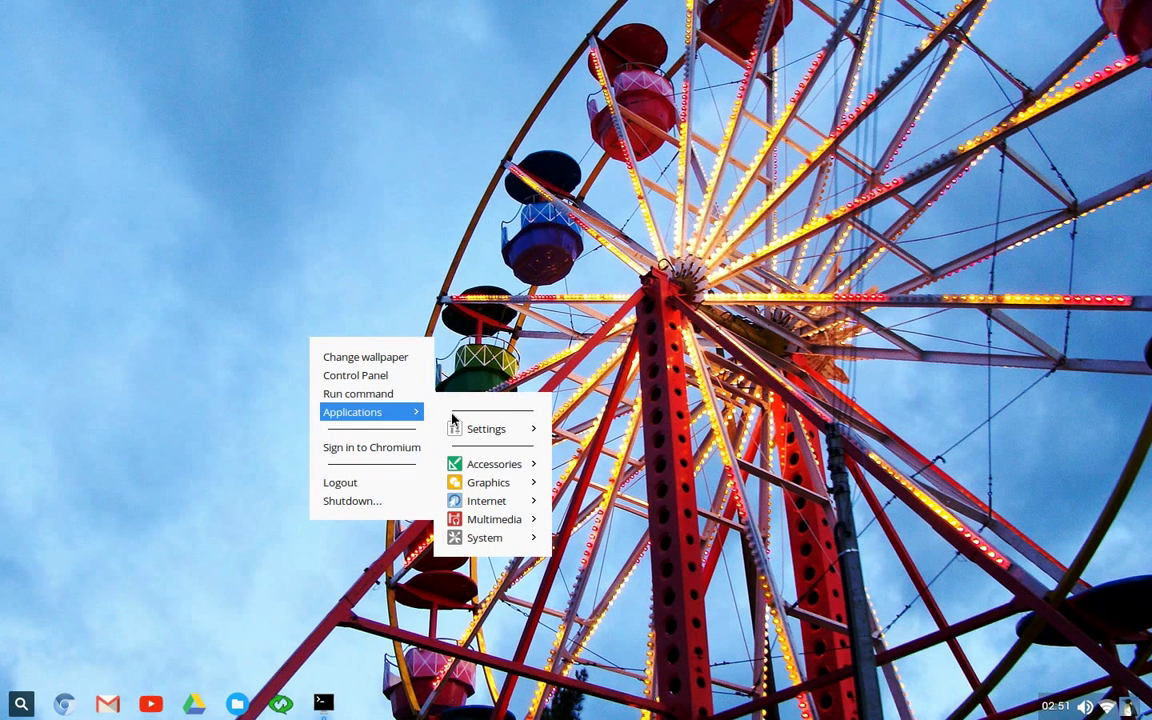
{"action": "key", "text": "Up"}
{"action": "key", "text": "Up"}
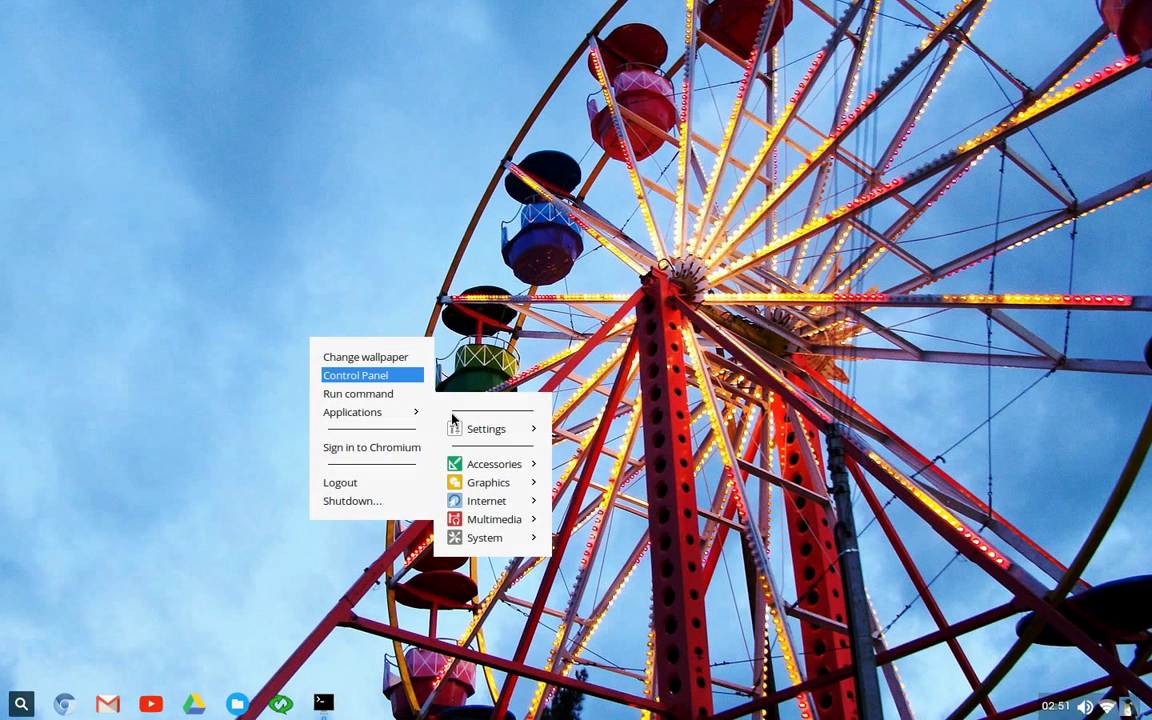
{"action": "key", "text": "Down"}
{"action": "key", "text": "Down"}
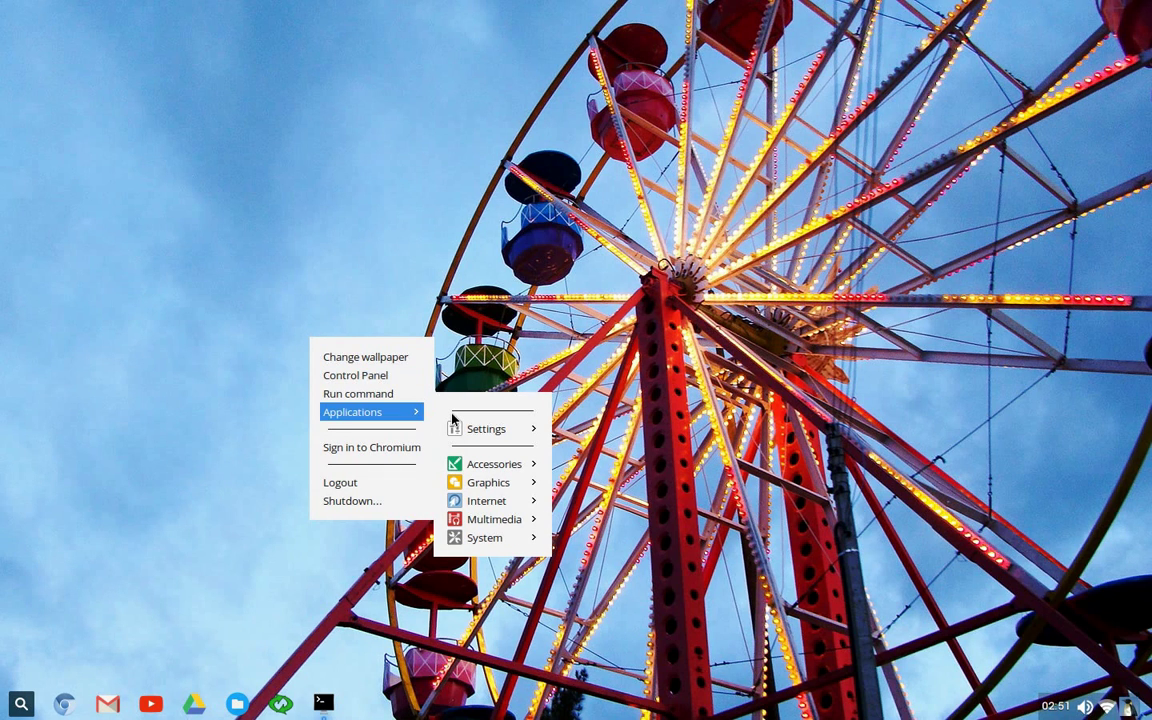
{"action": "key", "text": "super"}
{"action": "mouse_move", "coordinate": [490, 437]}
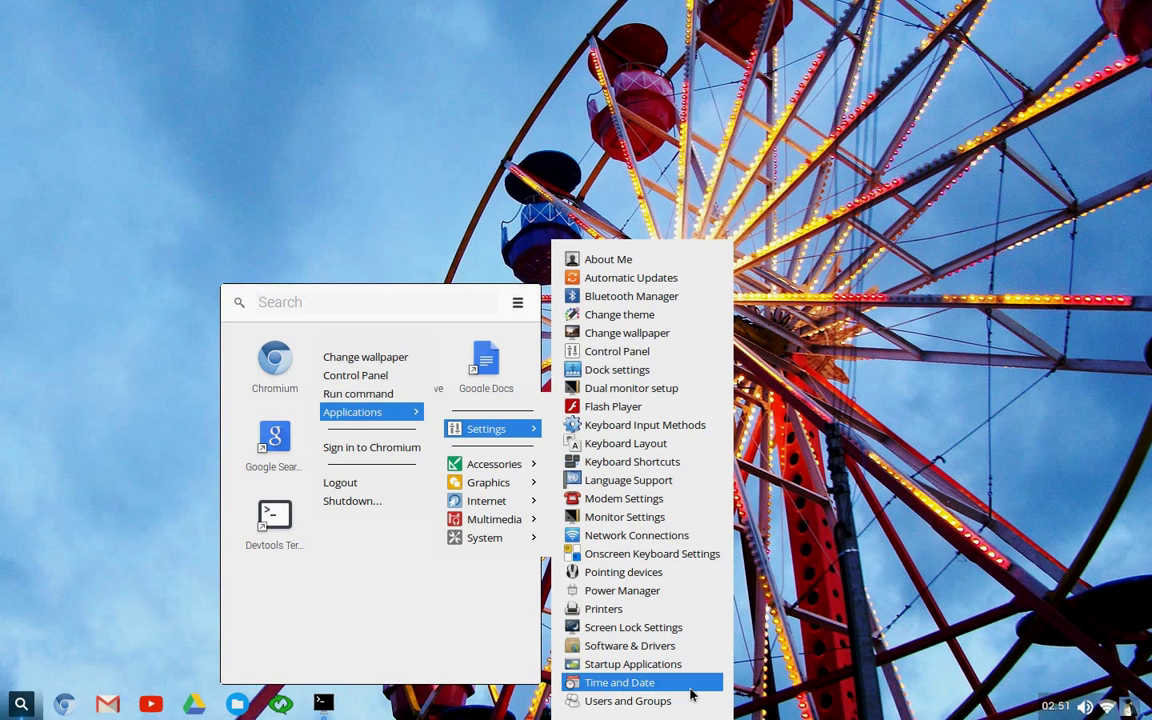
{"action": "mouse_move", "coordinate": [500, 471]}
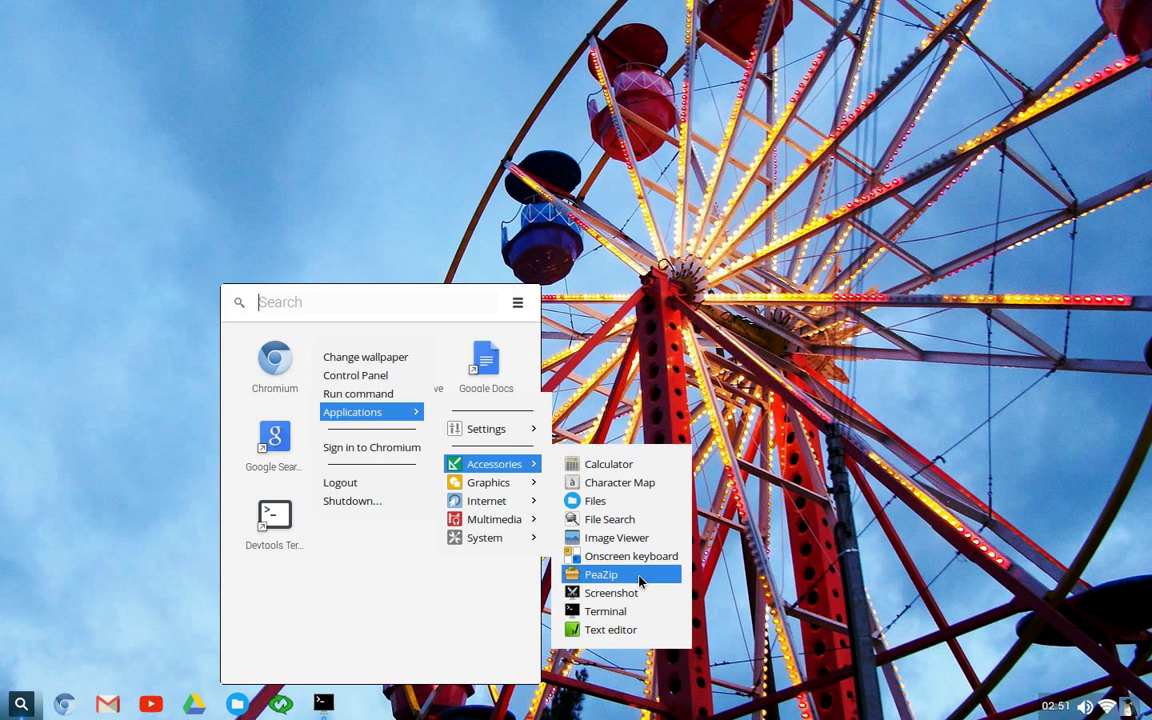
{"action": "left_click", "coordinate": [640, 576]}
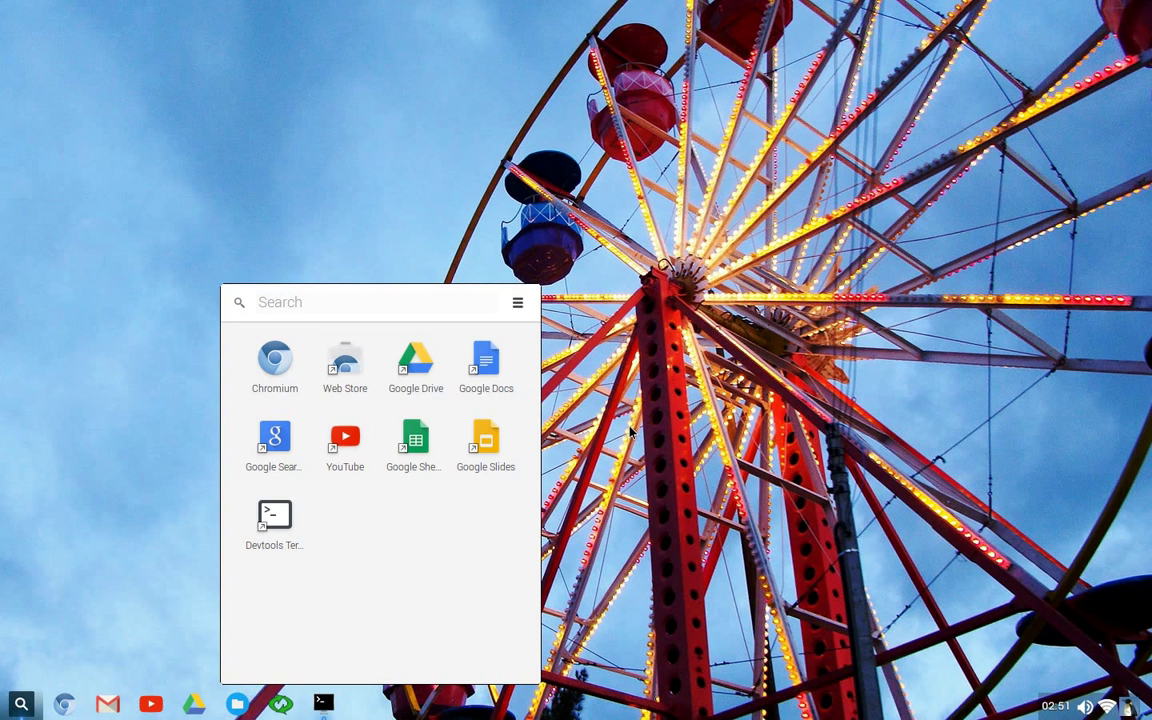
{"action": "left_click", "coordinate": [631, 430]}
- Launch Image Viewer from the Graphics category of the desktop's applications
{"action": "right_click", "coordinate": [595, 324]}
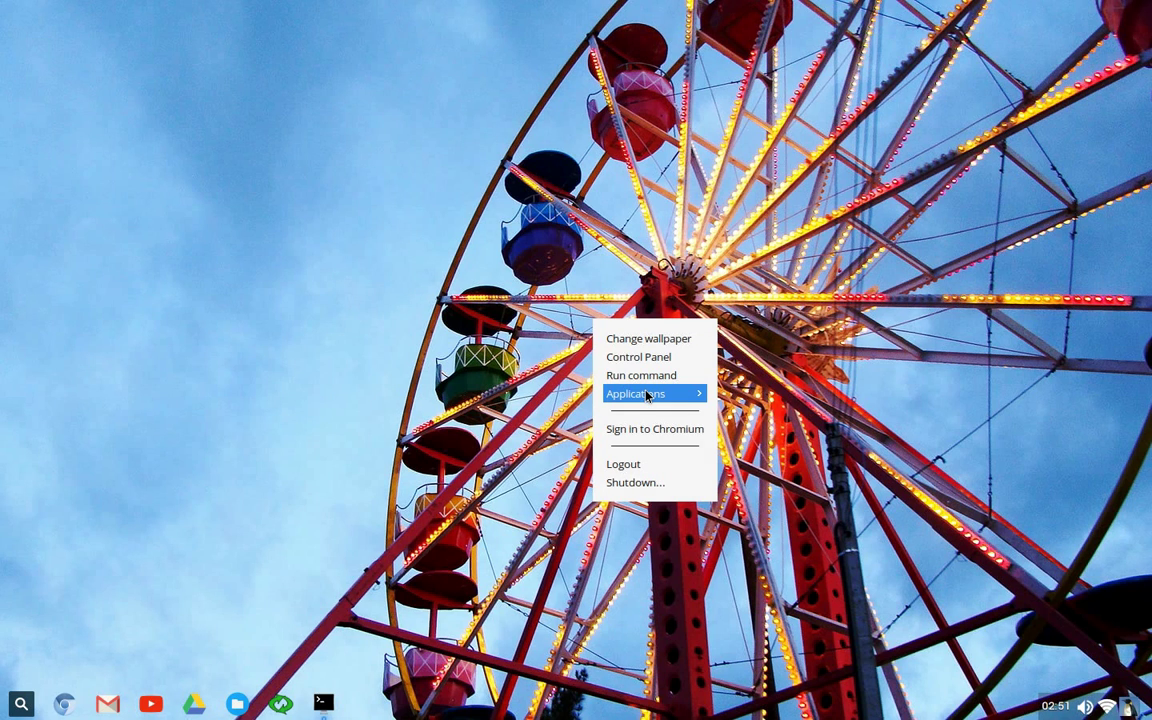
{"action": "mouse_move", "coordinate": [648, 396]}
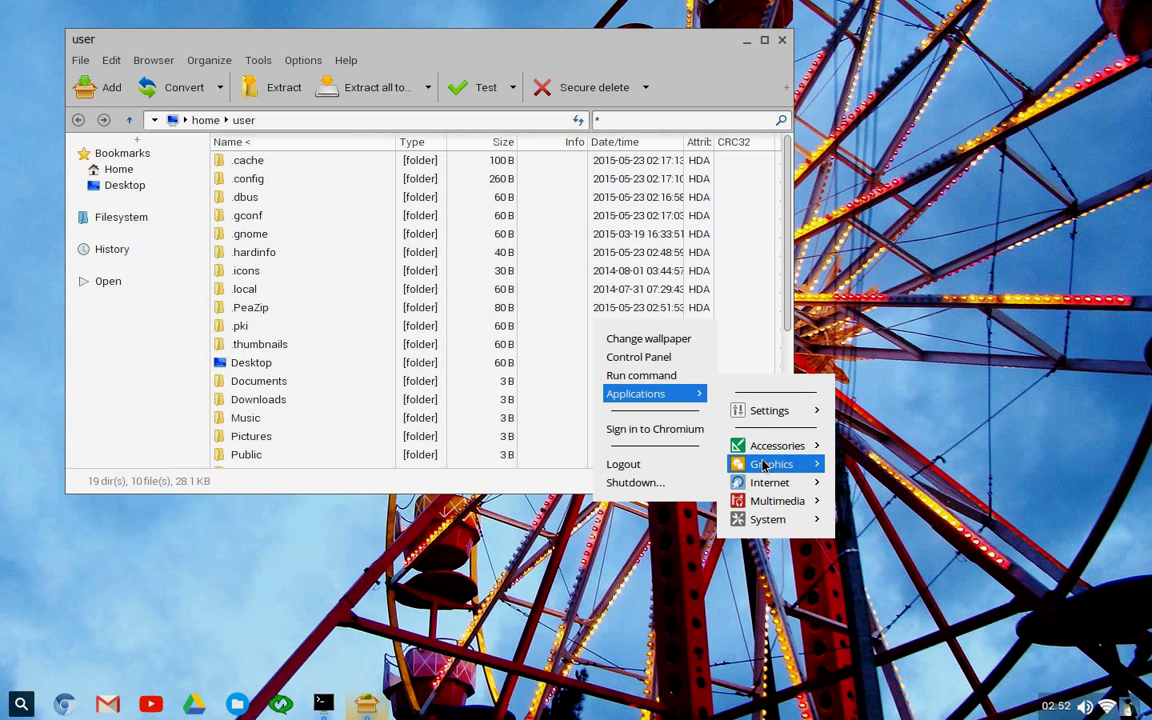
{"action": "mouse_move", "coordinate": [770, 464]}
{"action": "left_click", "coordinate": [856, 466]}
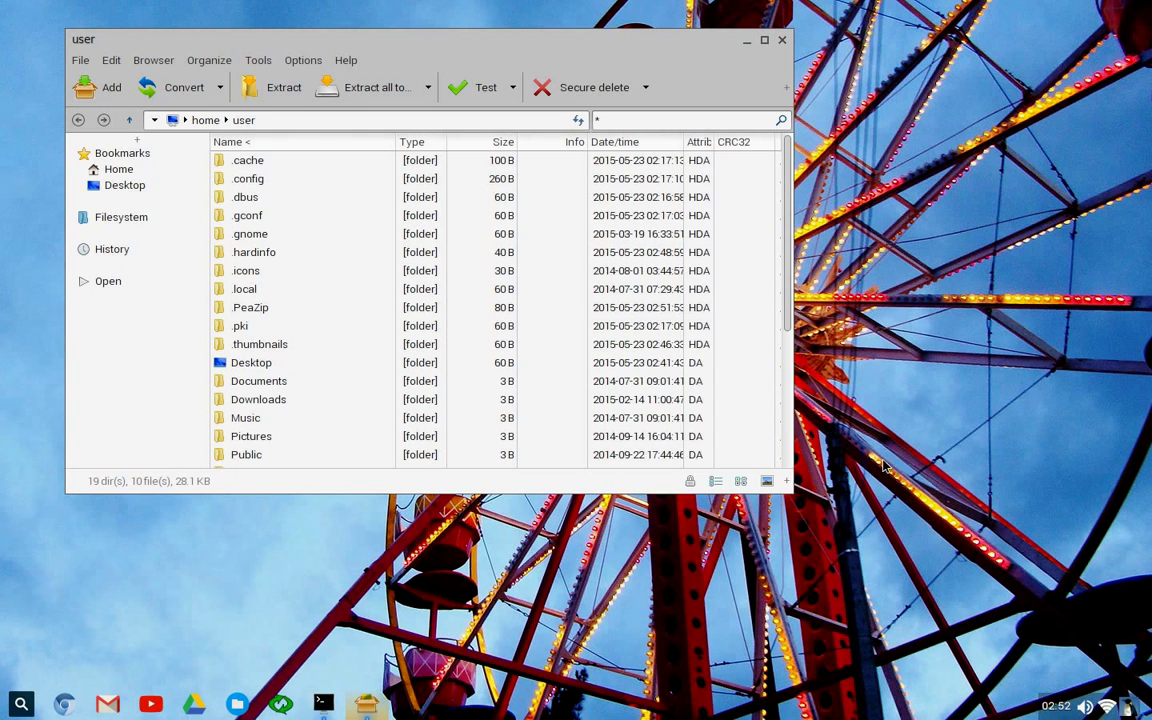
- View PeaZip's About information, check the extra options beside Secure delete, and close PeaZip
{"action": "left_click", "coordinate": [346, 60]}
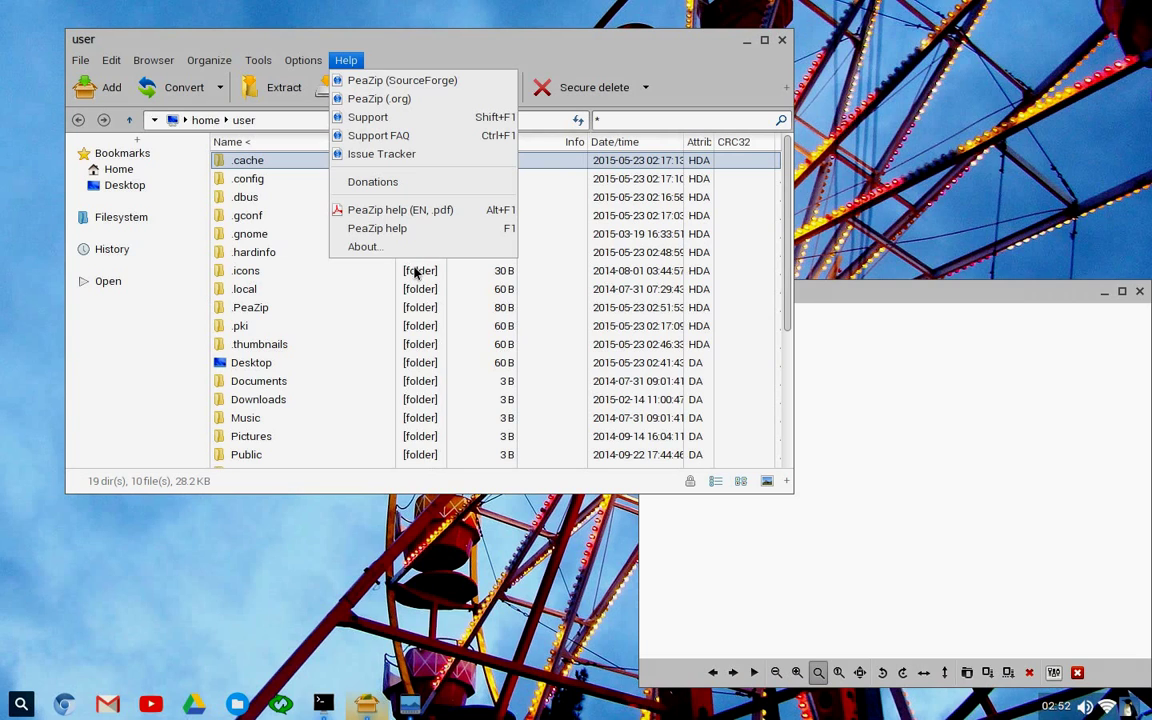
{"action": "left_click", "coordinate": [417, 249]}
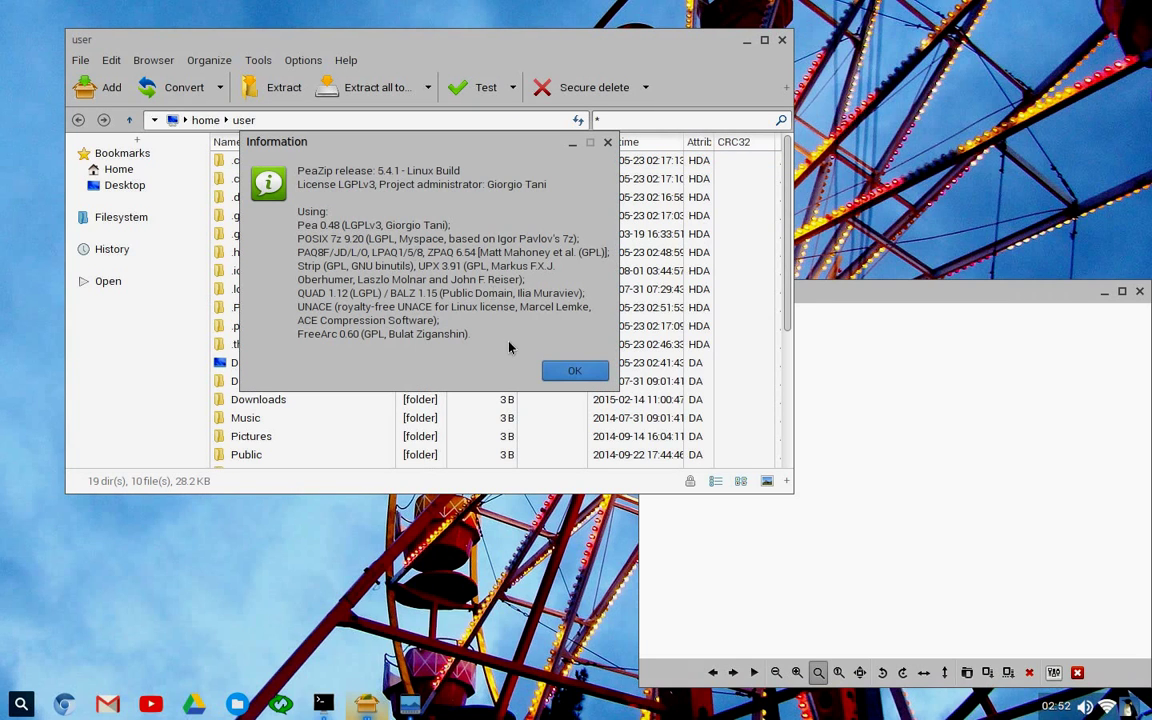
{"action": "left_click", "coordinate": [575, 372]}
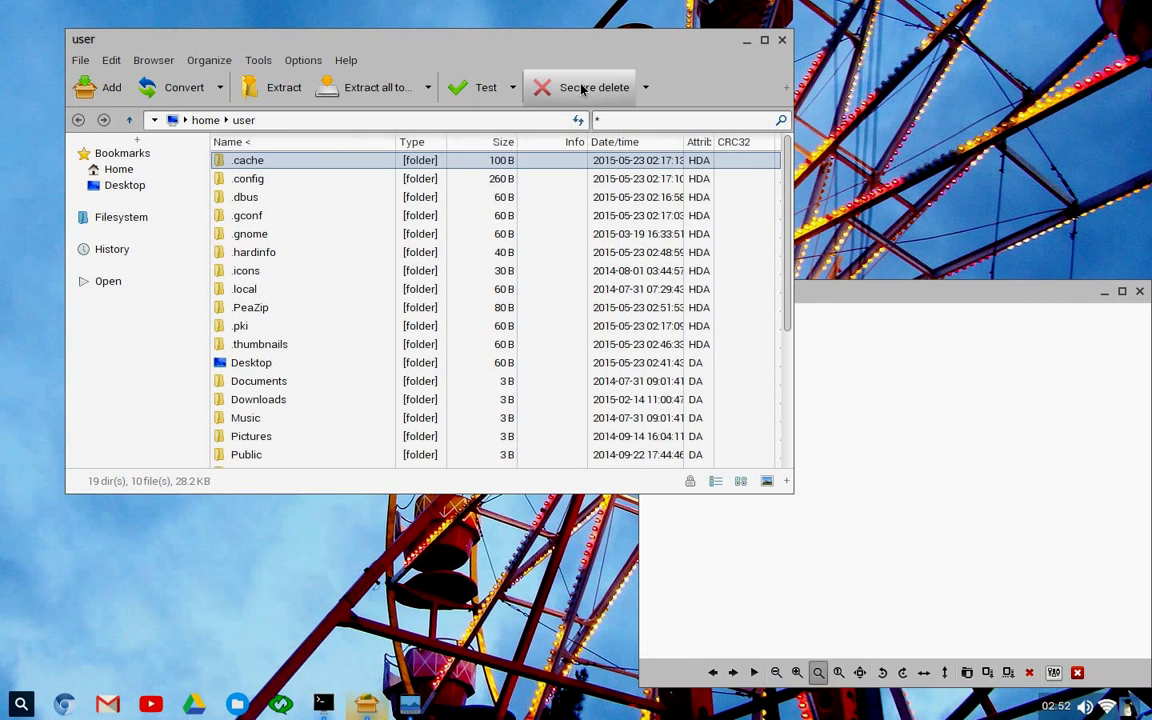
{"action": "left_click", "coordinate": [645, 92]}
{"action": "left_click", "coordinate": [645, 90]}
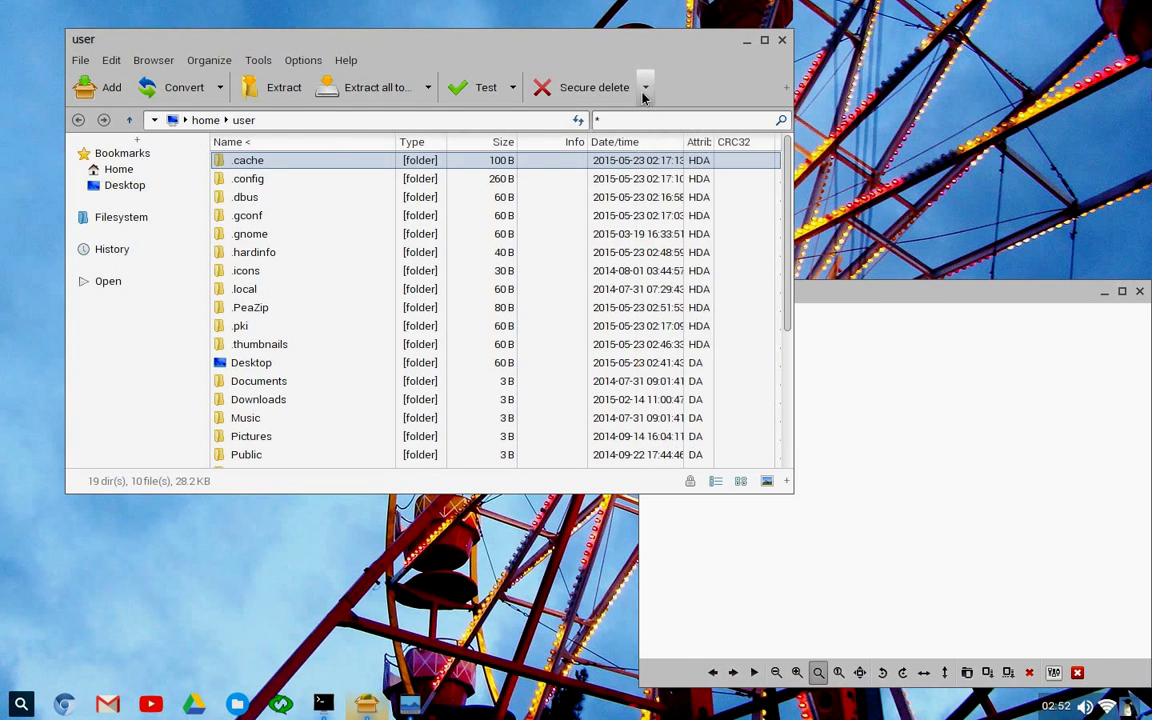
{"action": "left_click", "coordinate": [782, 40]}
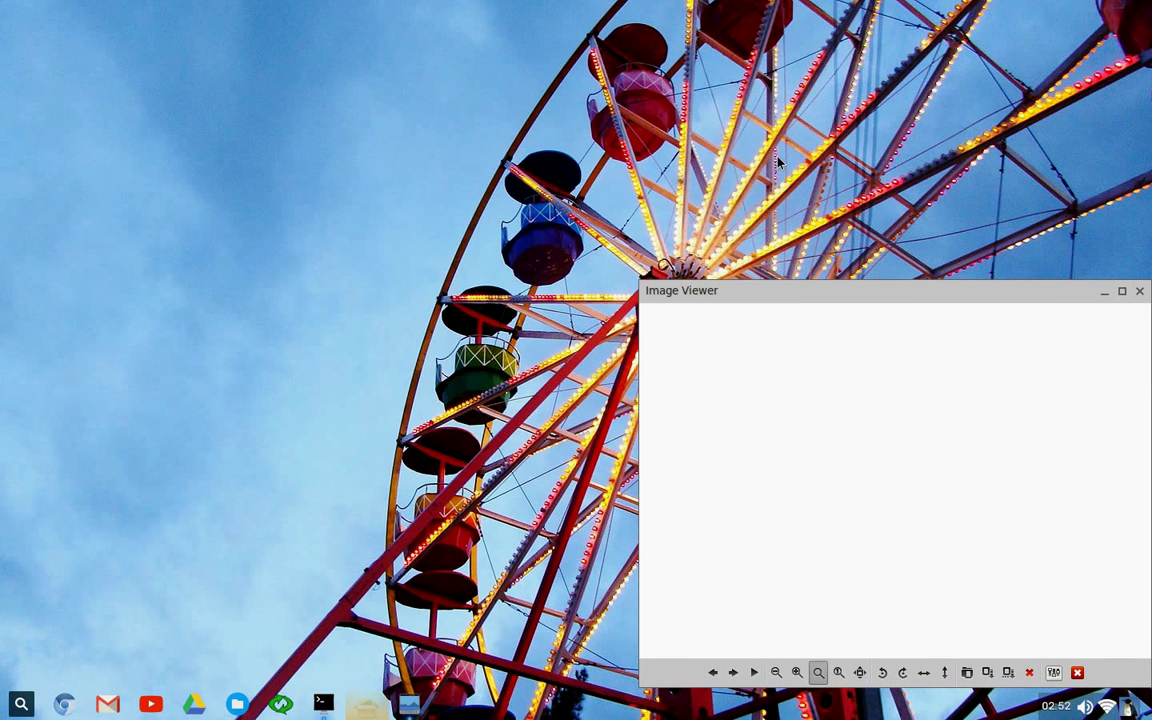
- Move the Image Viewer window toward the middle of the desktop, then grab the whole screen and save the screenshot in Pictures
{"action": "left_click_drag", "start_coordinate": [763, 292], "coordinate": [478, 168]}
{"action": "left_click", "coordinate": [703, 546]}
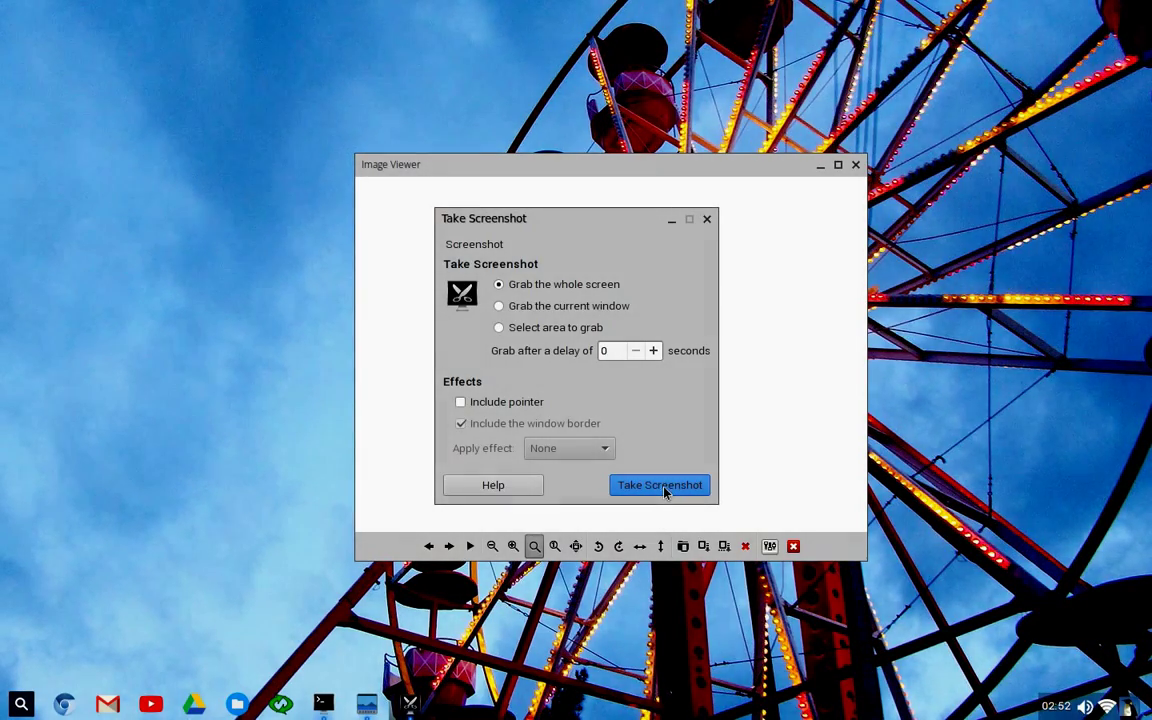
{"action": "left_click", "coordinate": [663, 488]}
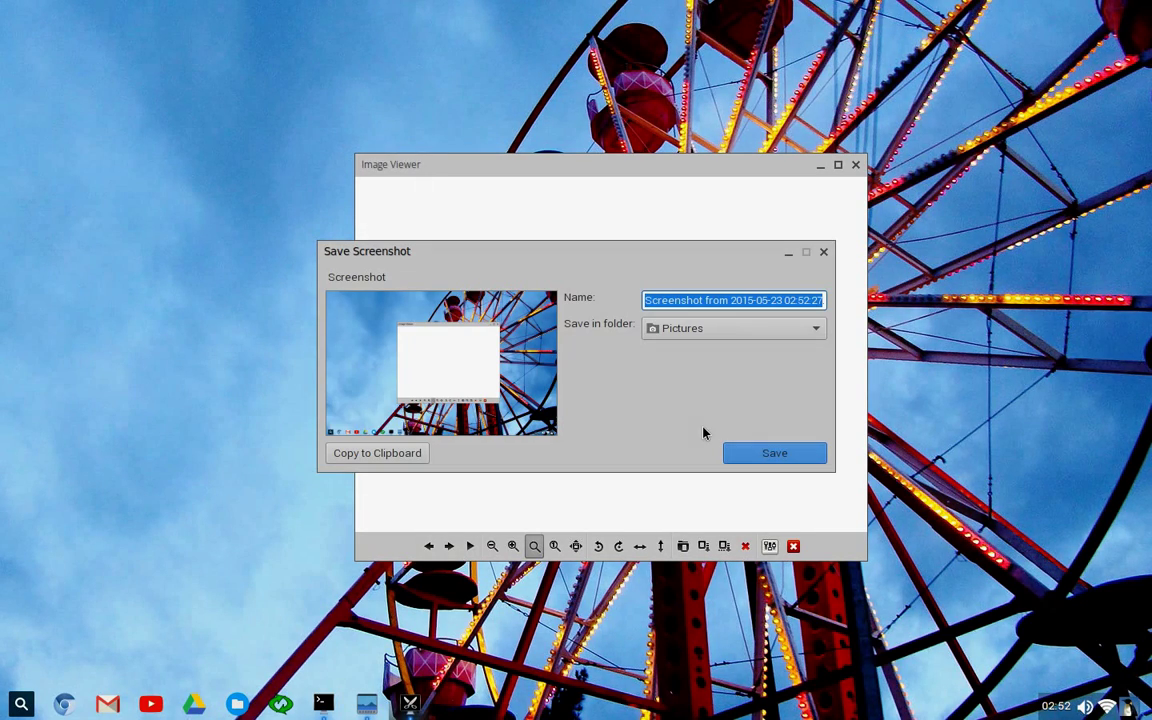
{"action": "left_click", "coordinate": [750, 457]}
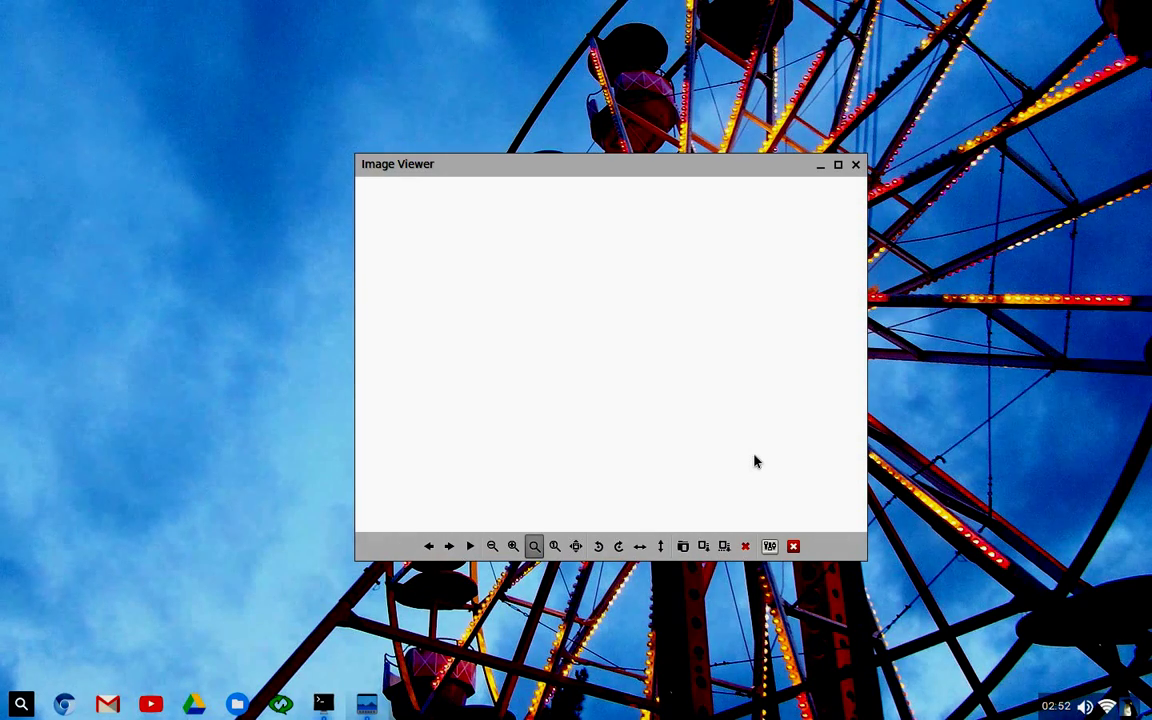
- Open the saved screenshot from the Pictures folder in Image Viewer, view it, and quit the viewer
{"action": "right_click", "coordinate": [562, 380]}
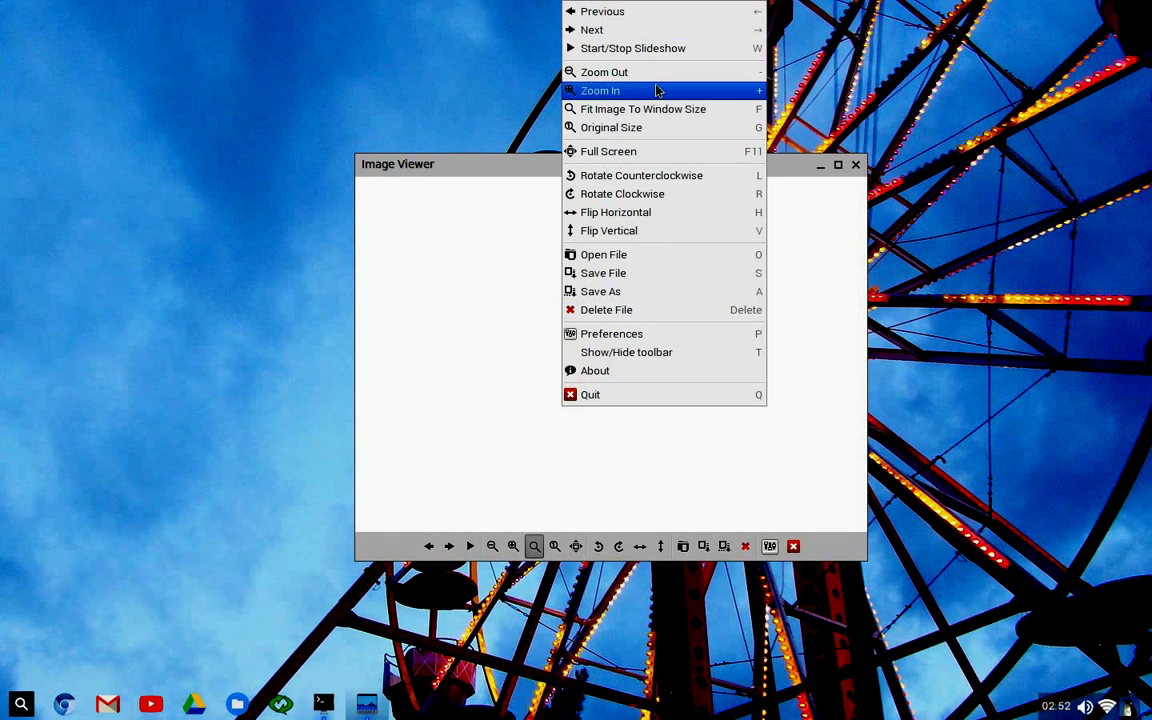
{"action": "left_click", "coordinate": [683, 258]}
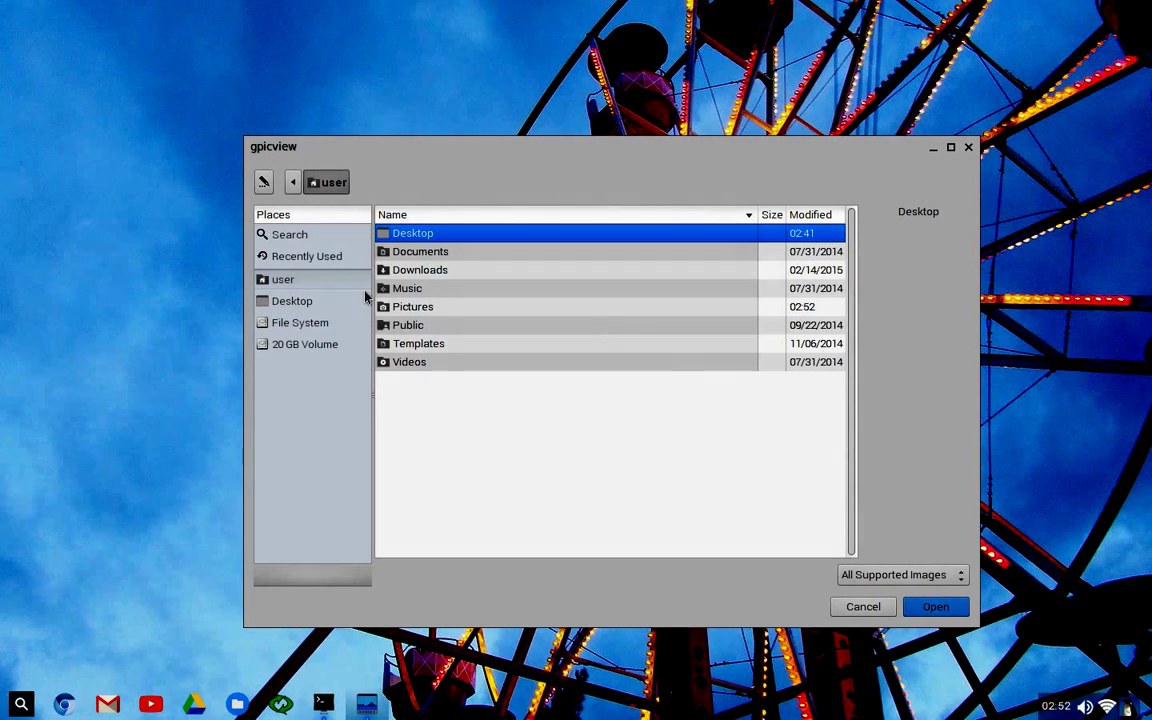
{"action": "double_click", "coordinate": [405, 303]}
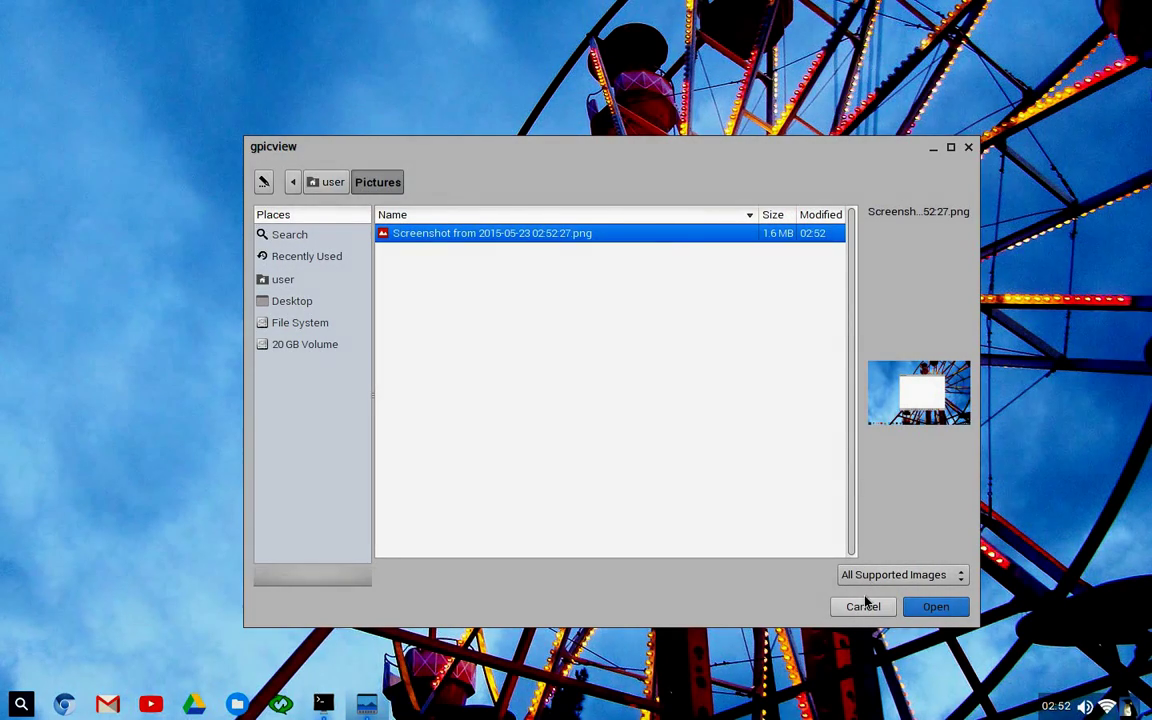
{"action": "left_click", "coordinate": [933, 608]}
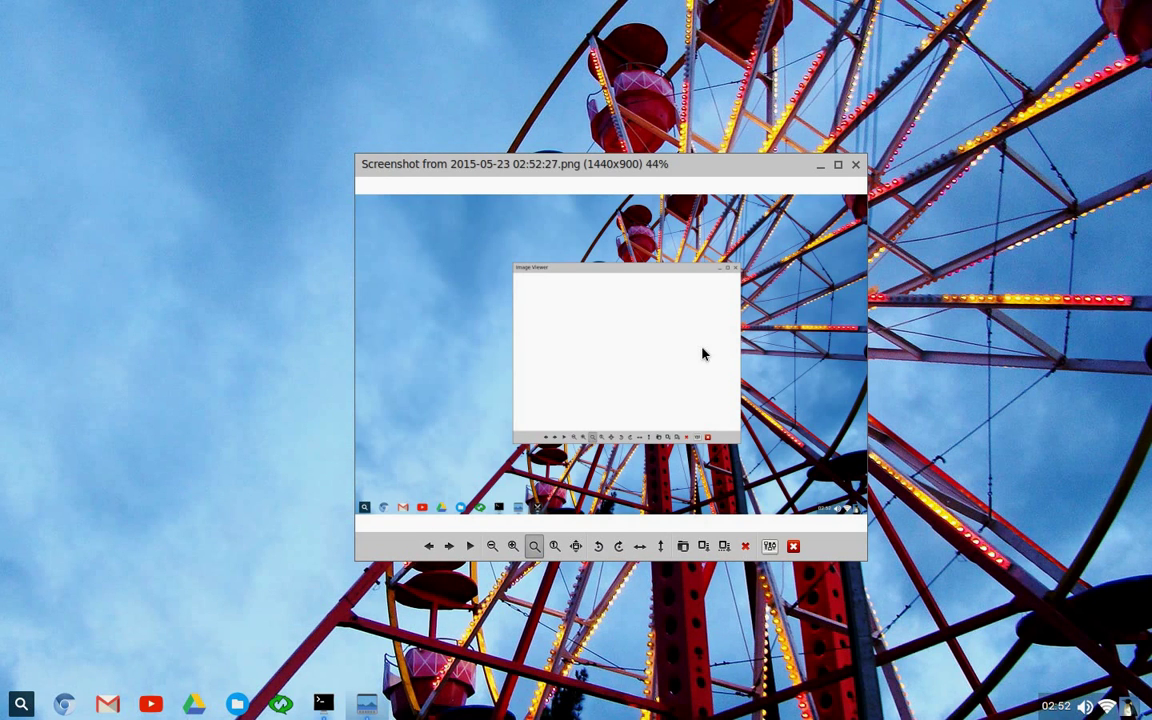
{"action": "left_click", "coordinate": [591, 548]}
{"action": "right_click", "coordinate": [857, 172]}
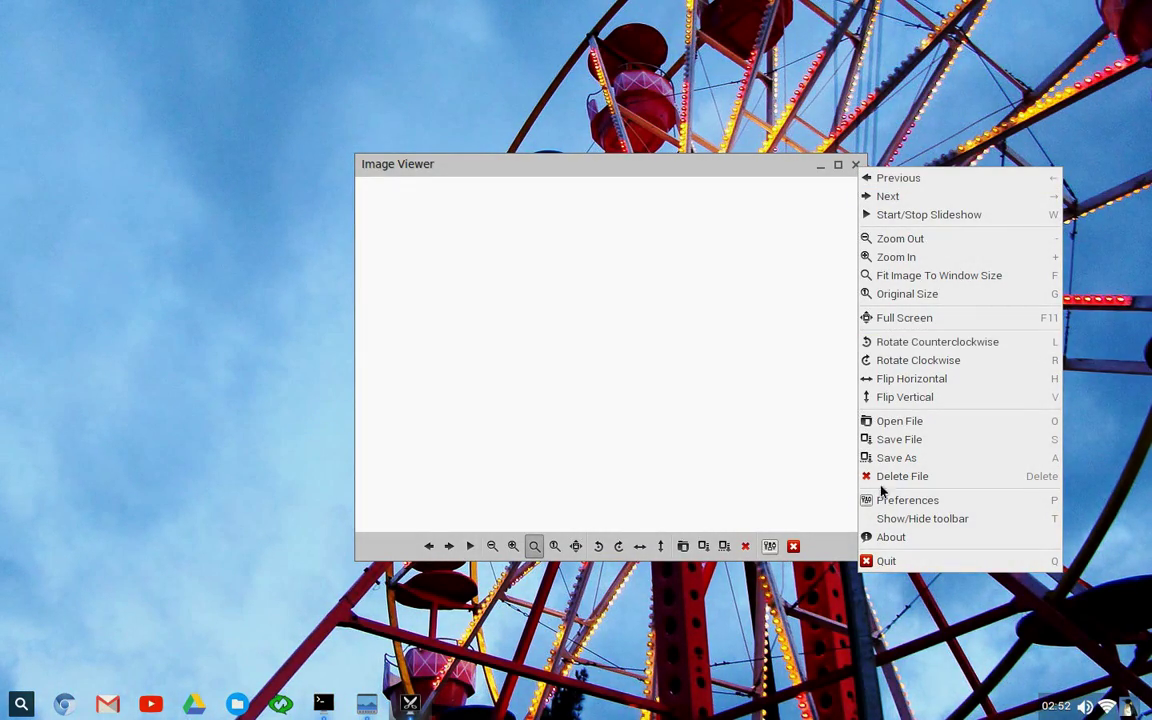
{"action": "left_click", "coordinate": [918, 560]}
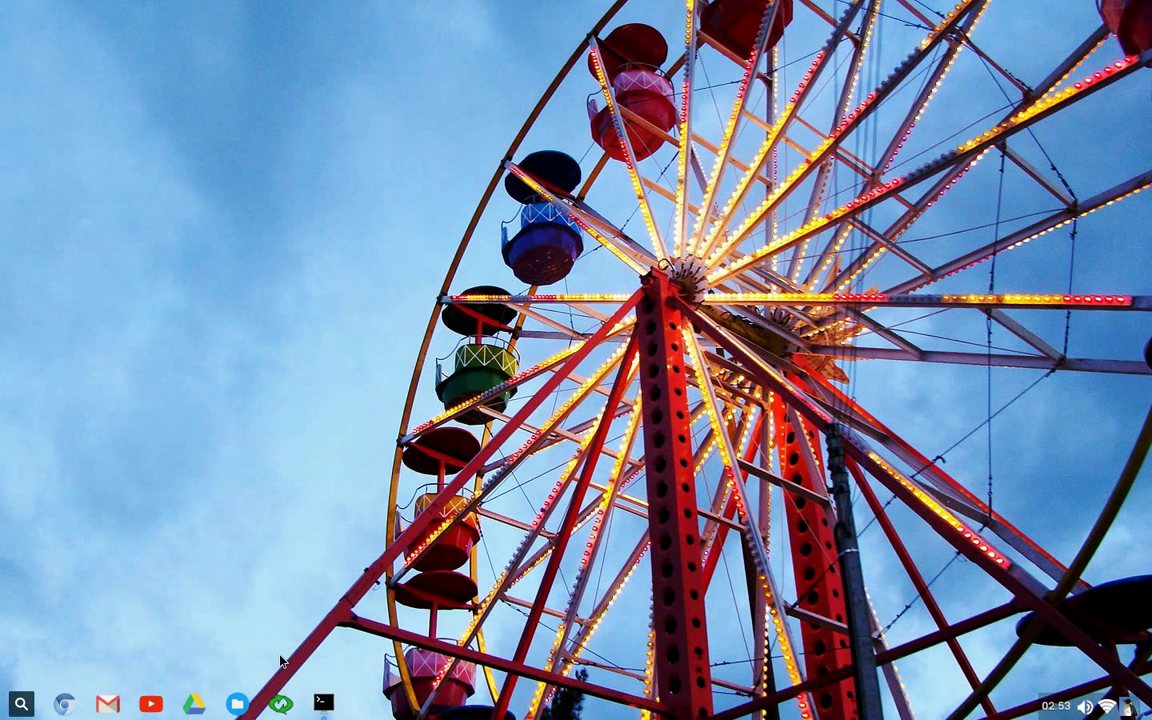
- Launch the BitTorrent Client from the Internet category of the desktop's applications
{"action": "right_click", "coordinate": [430, 216]}
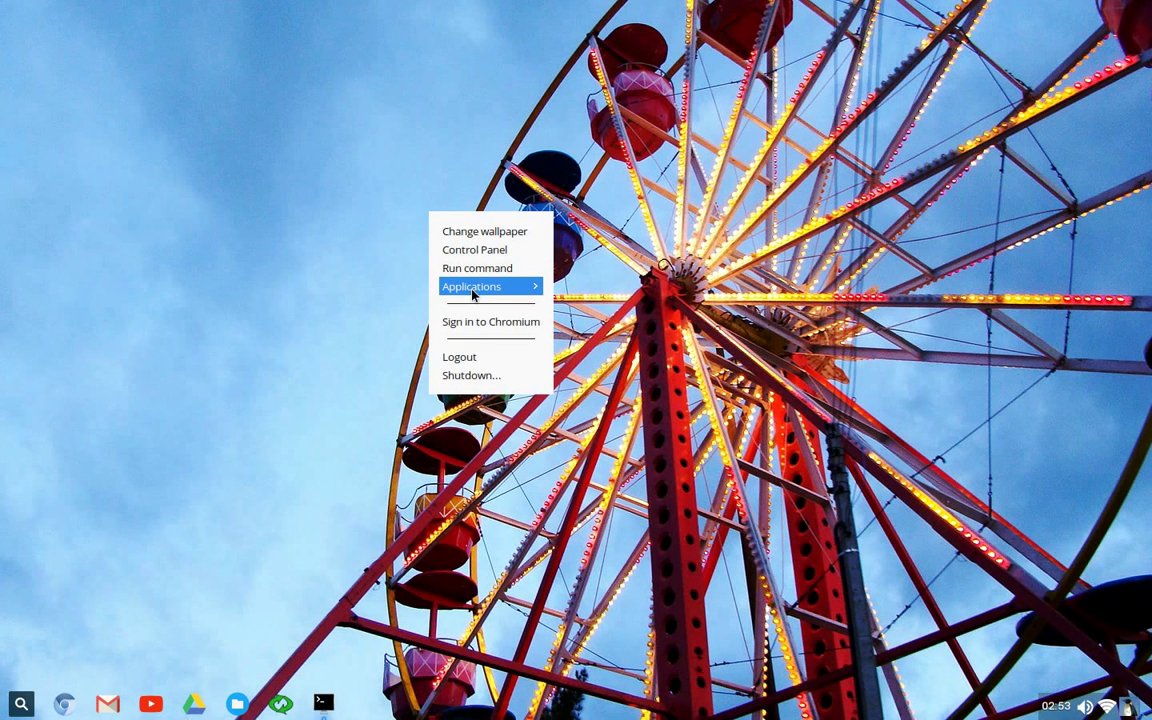
{"action": "mouse_move", "coordinate": [474, 293]}
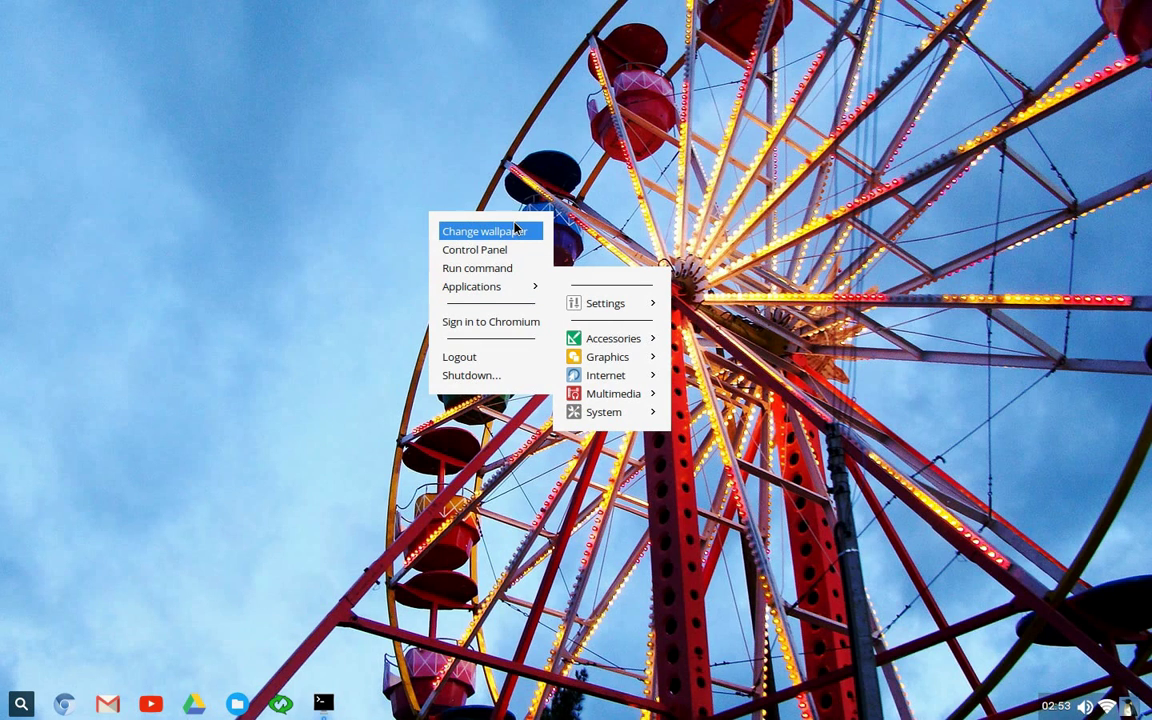
{"action": "mouse_move", "coordinate": [606, 303]}
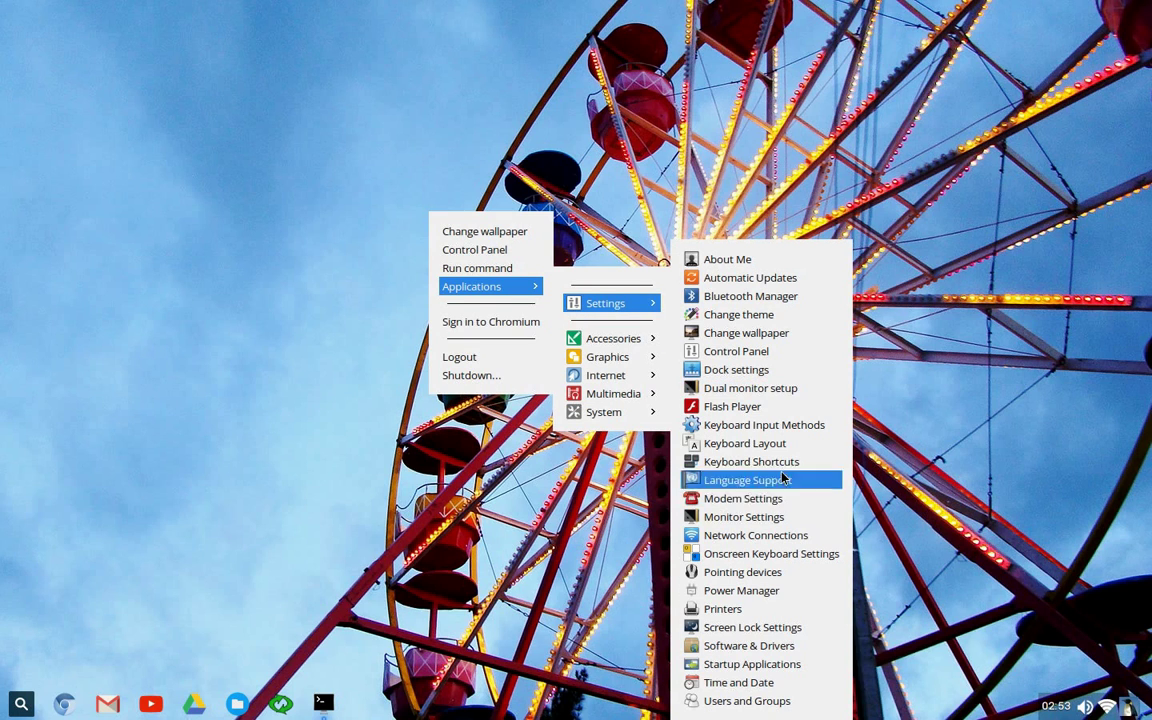
{"action": "mouse_move", "coordinate": [636, 348]}
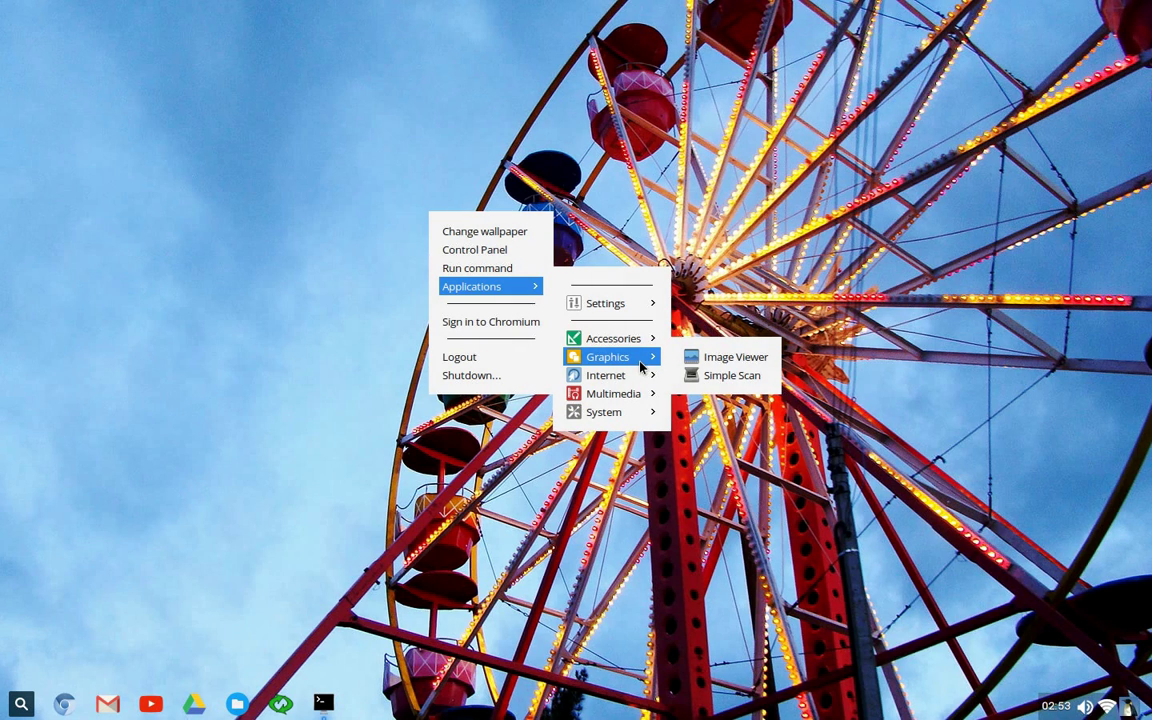
{"action": "mouse_move", "coordinate": [641, 383]}
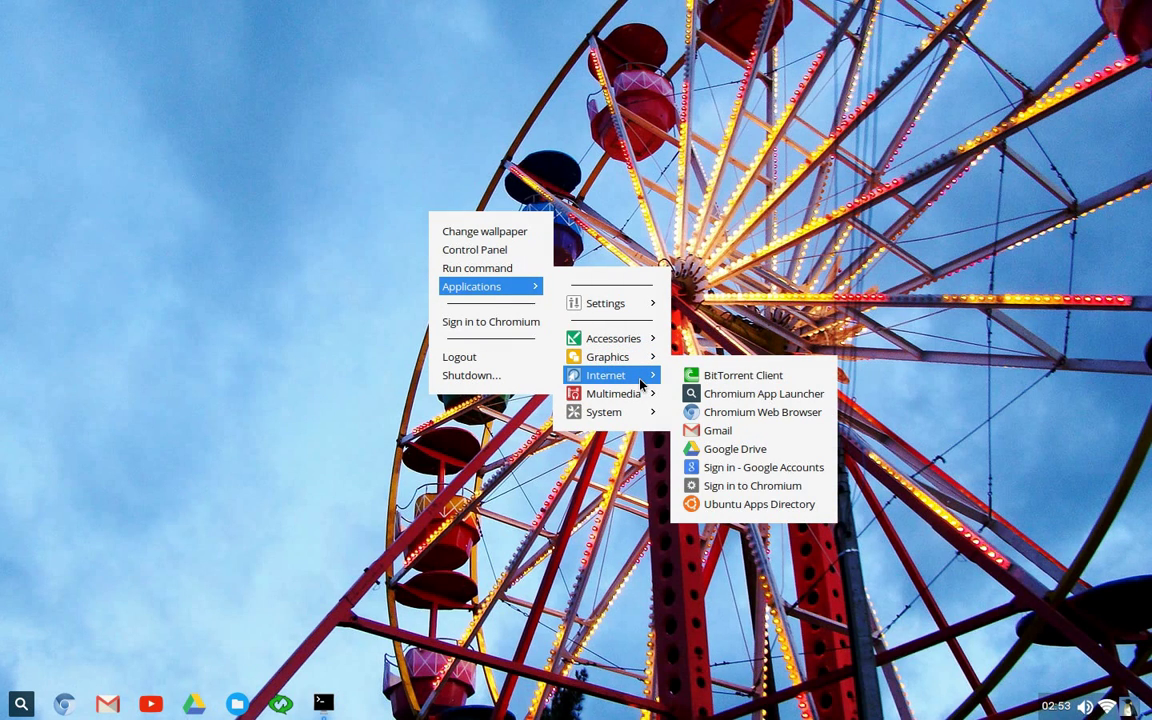
{"action": "left_click", "coordinate": [764, 377]}
- Look through the Internet category of the desktop's applications again and agree to Transmission's file-sharing notice
{"action": "right_click", "coordinate": [562, 349]}
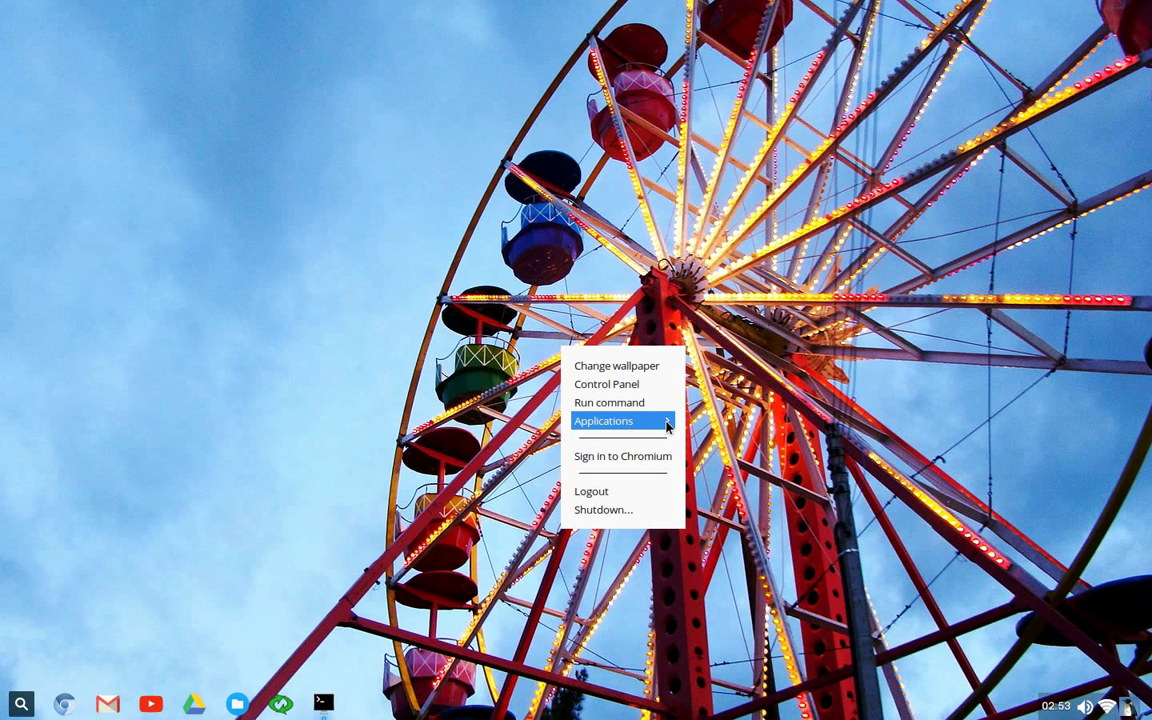
{"action": "mouse_move", "coordinate": [667, 425]}
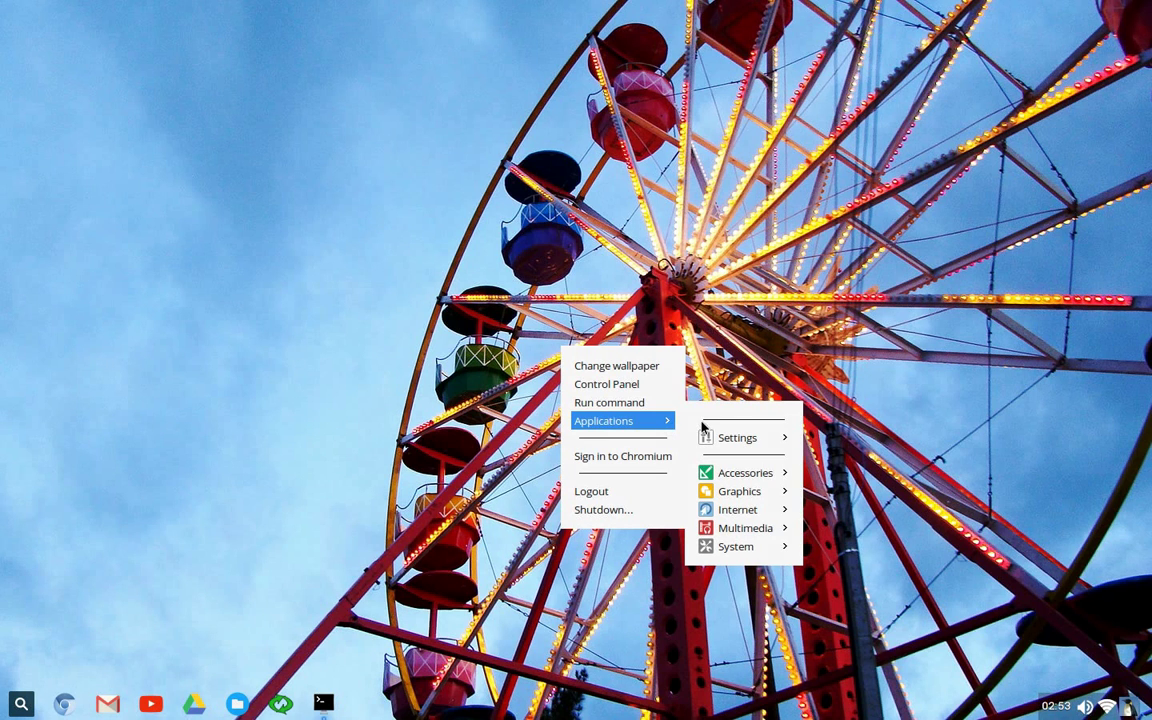
{"action": "mouse_move", "coordinate": [758, 518]}
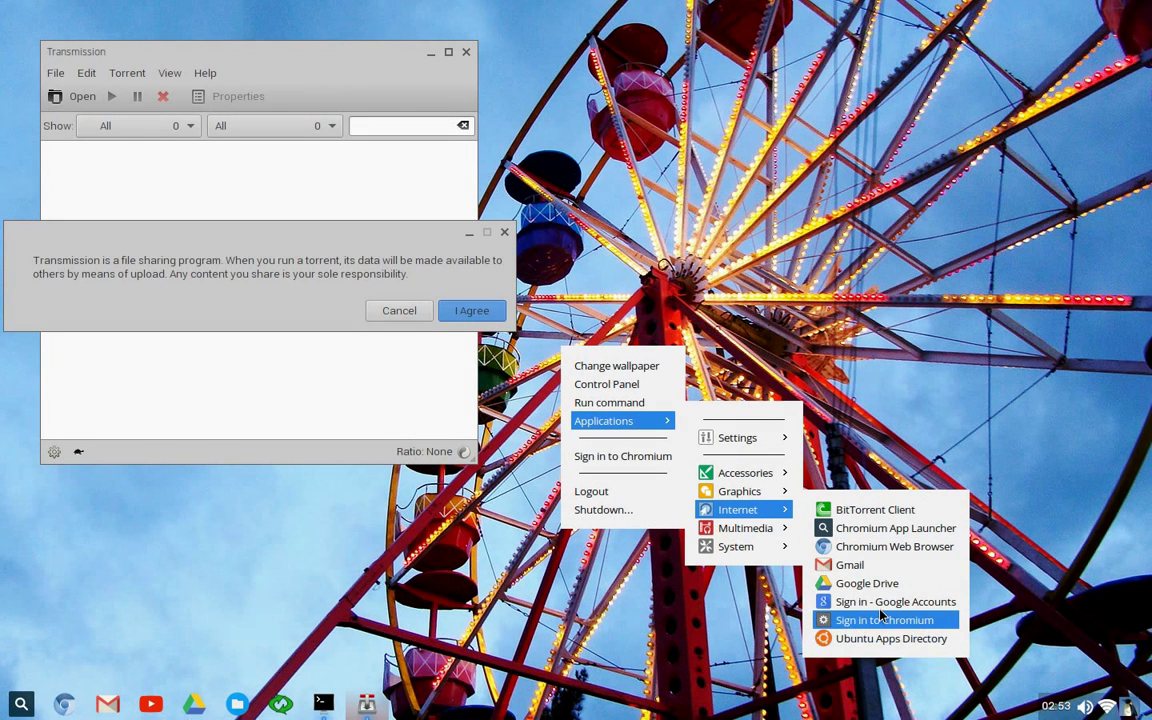
{"action": "left_click", "coordinate": [880, 547]}
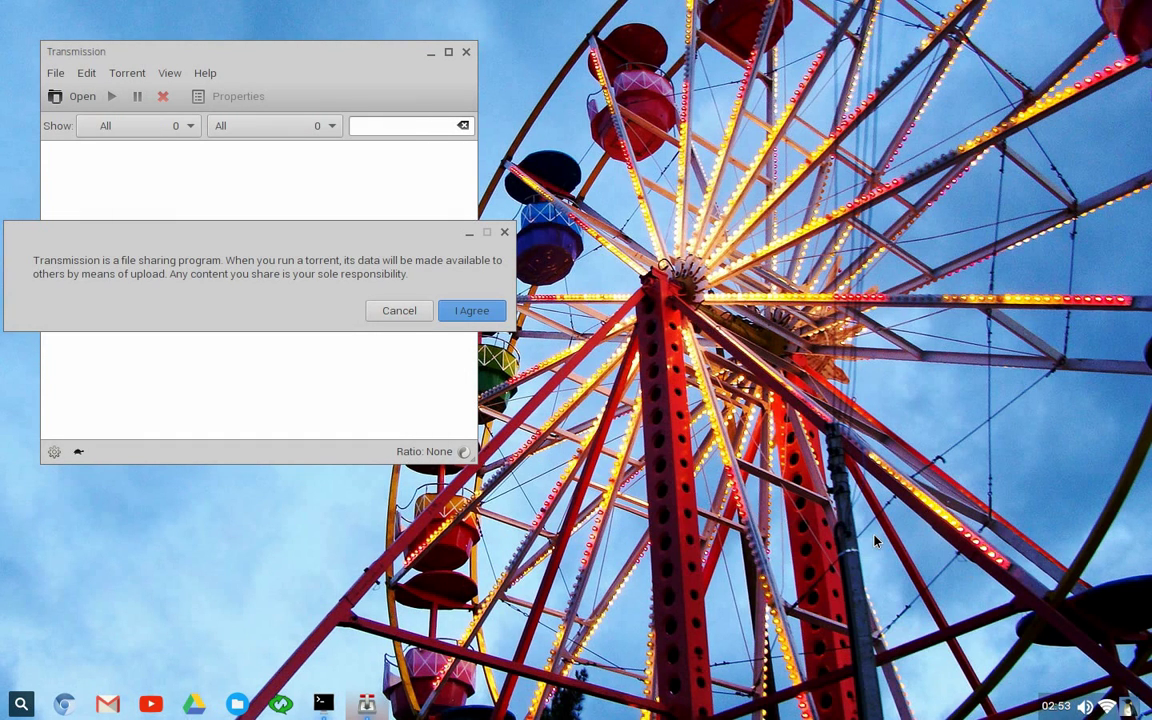
{"action": "left_click", "coordinate": [441, 306]}
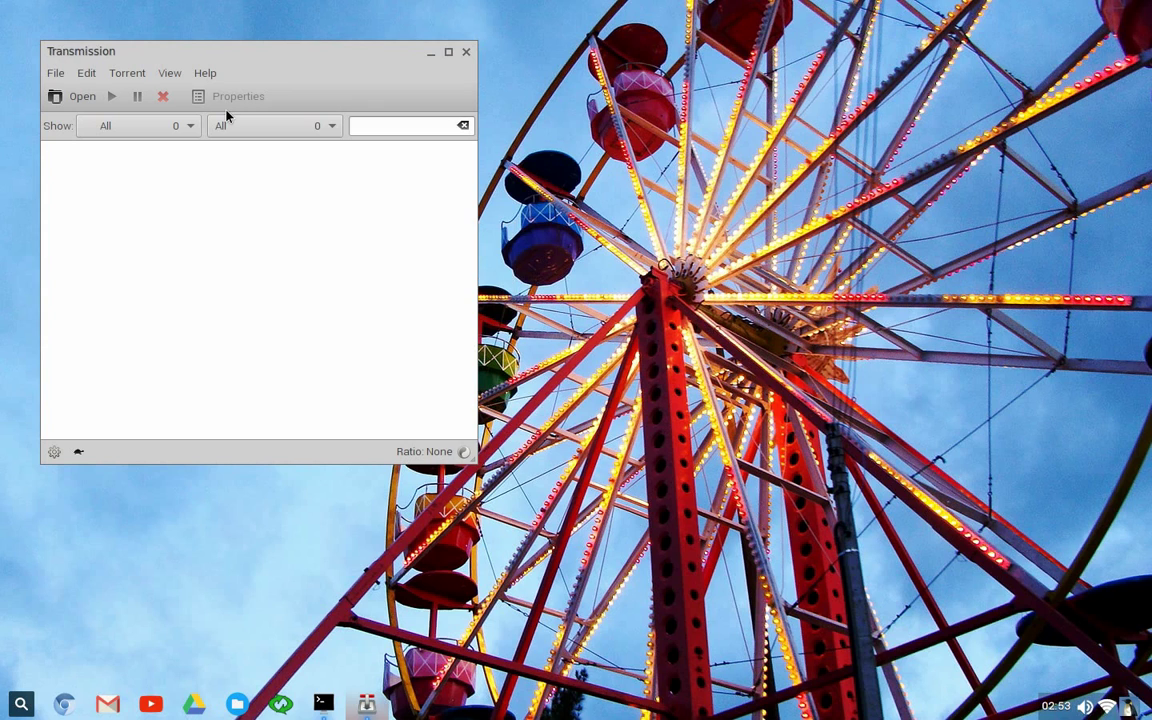
- View Transmission's About information, dismiss it, and try to close the Transmission window
{"action": "left_click", "coordinate": [205, 73]}
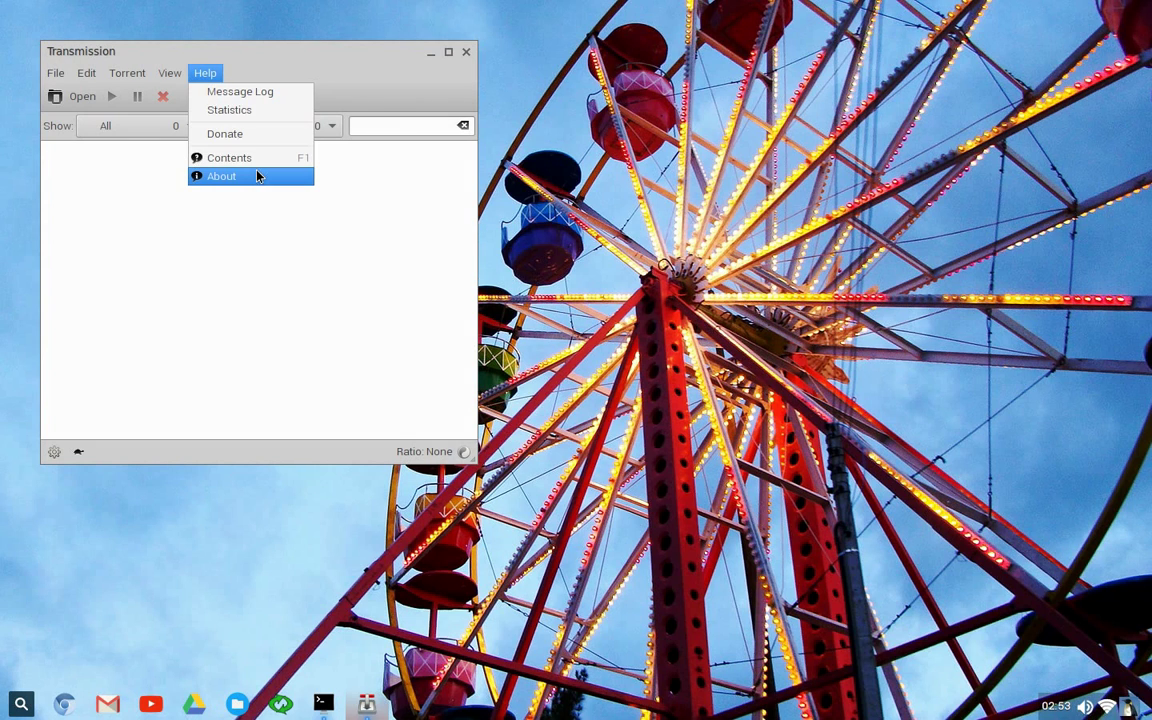
{"action": "left_click", "coordinate": [257, 176]}
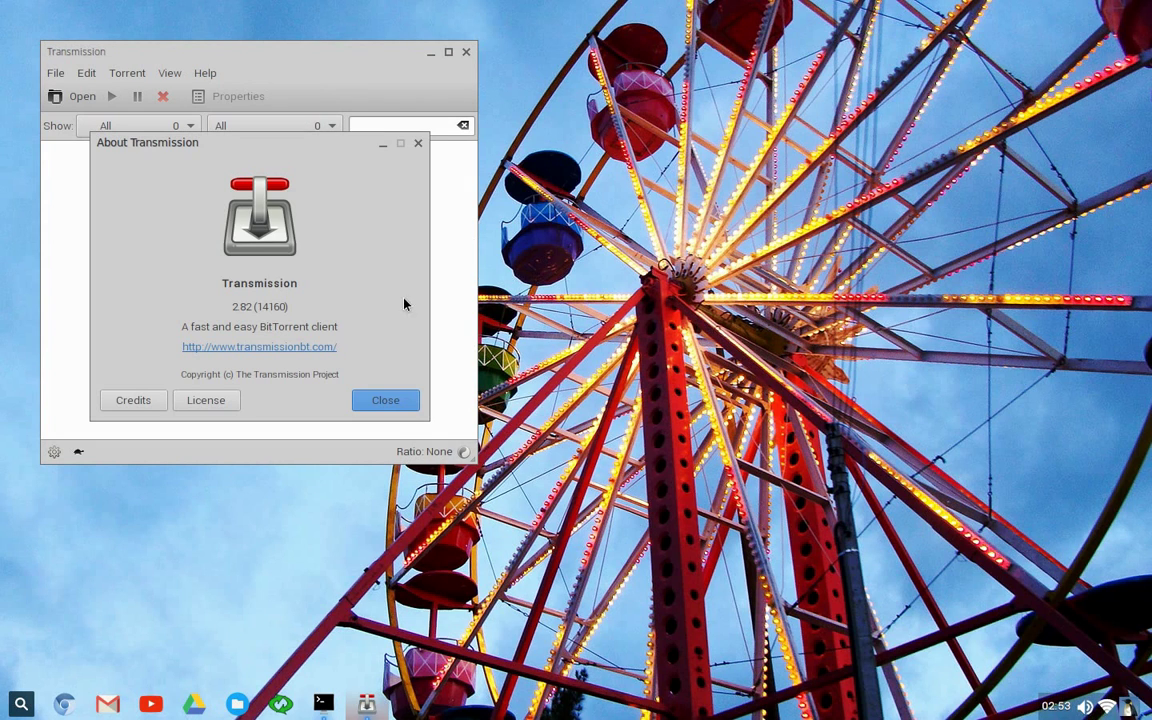
{"action": "left_click", "coordinate": [385, 401]}
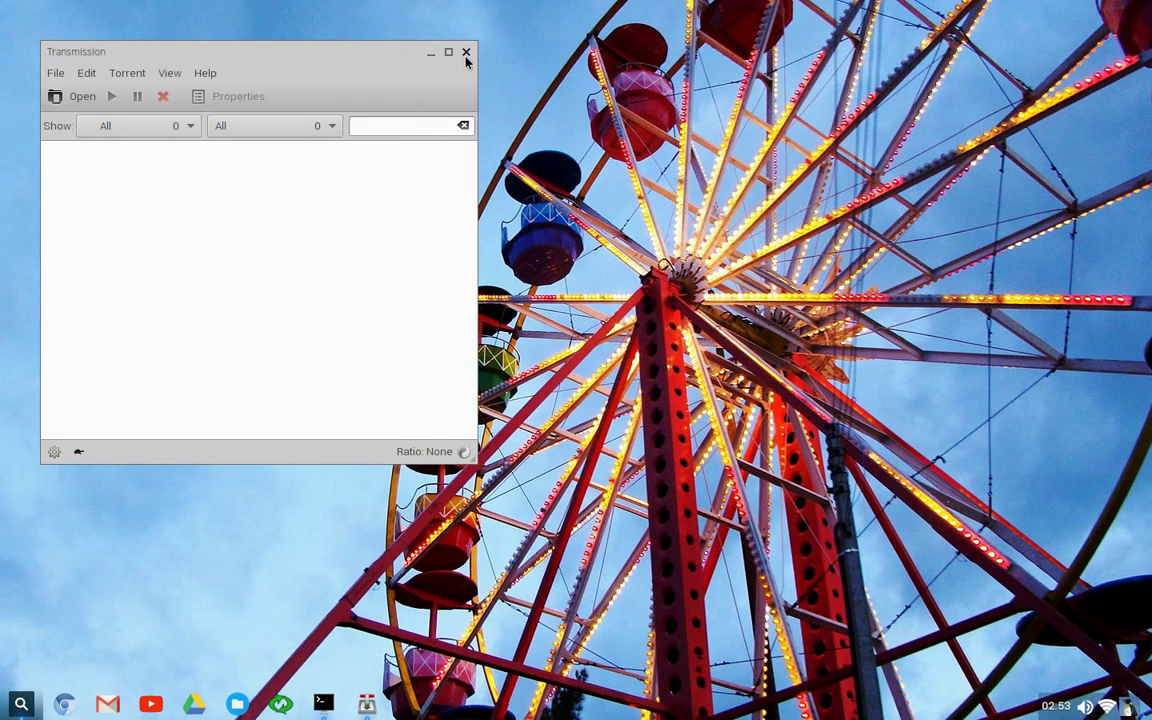
{"action": "left_click", "coordinate": [465, 52]}
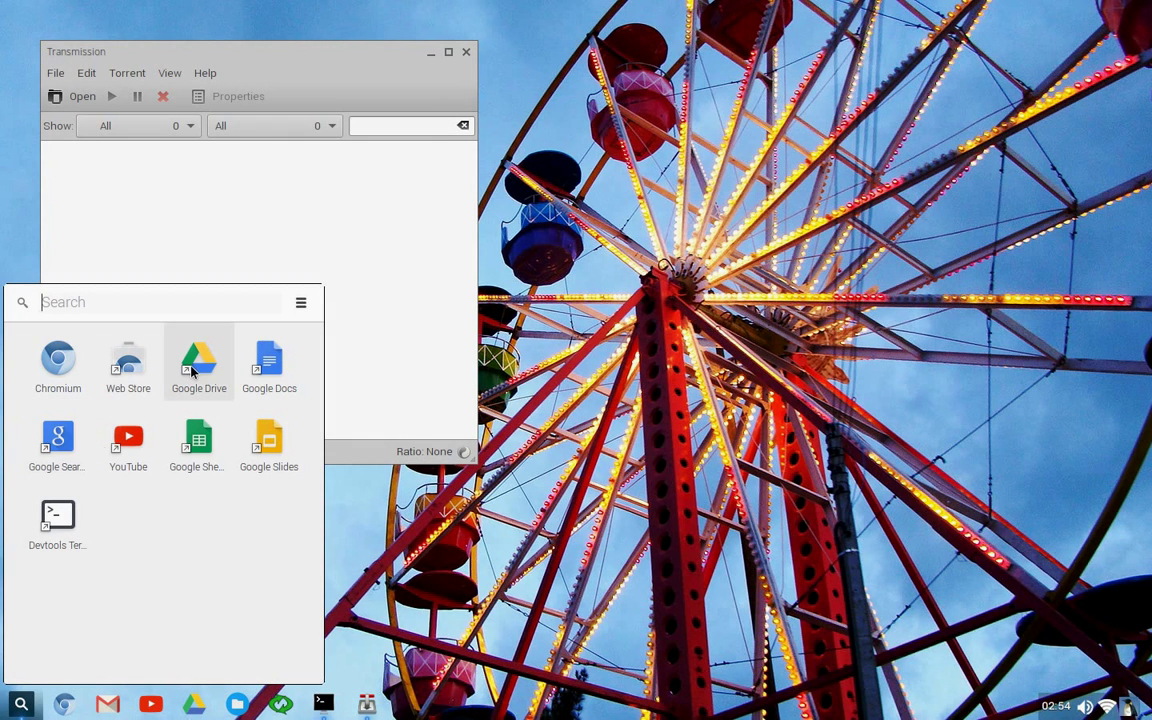
- Open the Web Store from the app launcher, and switch back to Transmission to close its window
{"action": "left_click", "coordinate": [152, 383]}
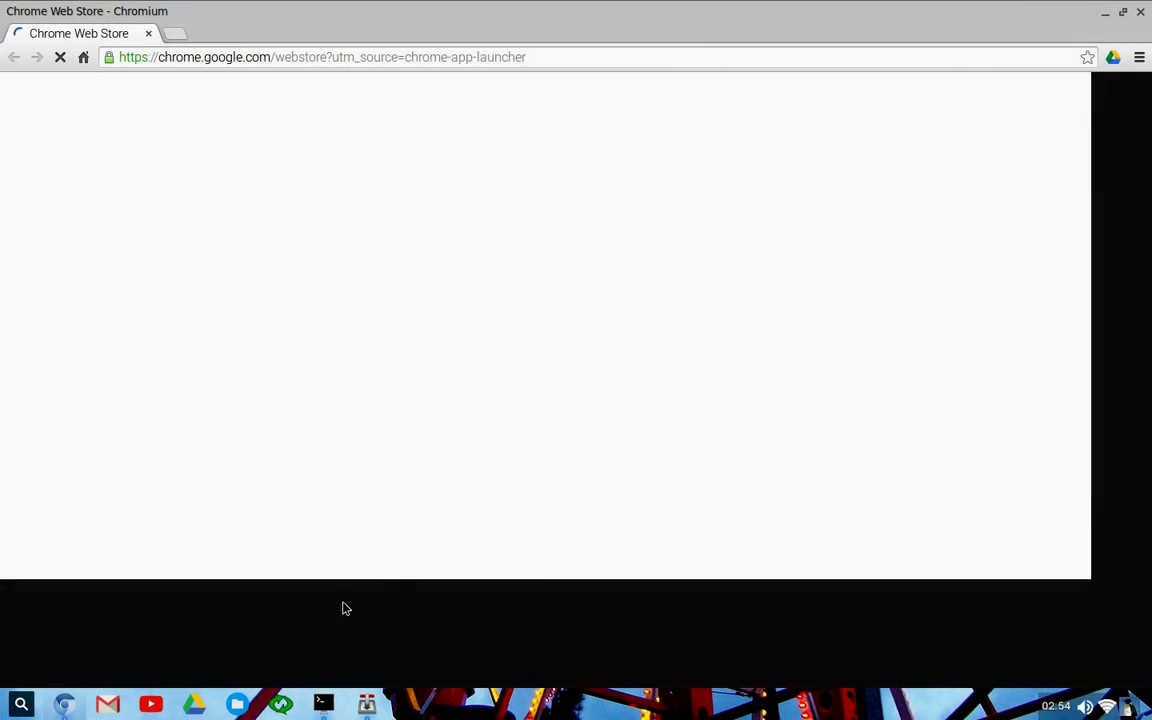
{"action": "key", "text": "alt+Tab"}
{"action": "key", "text": "alt+Tab"}
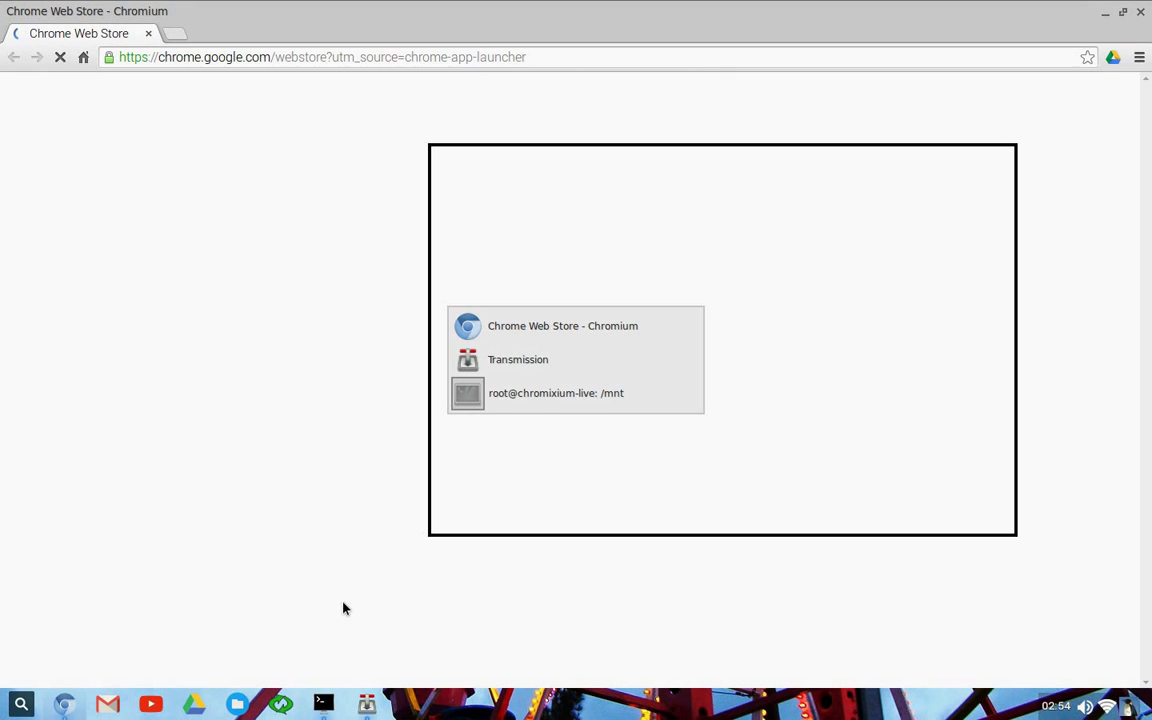
{"action": "key", "text": "alt+Tab"}
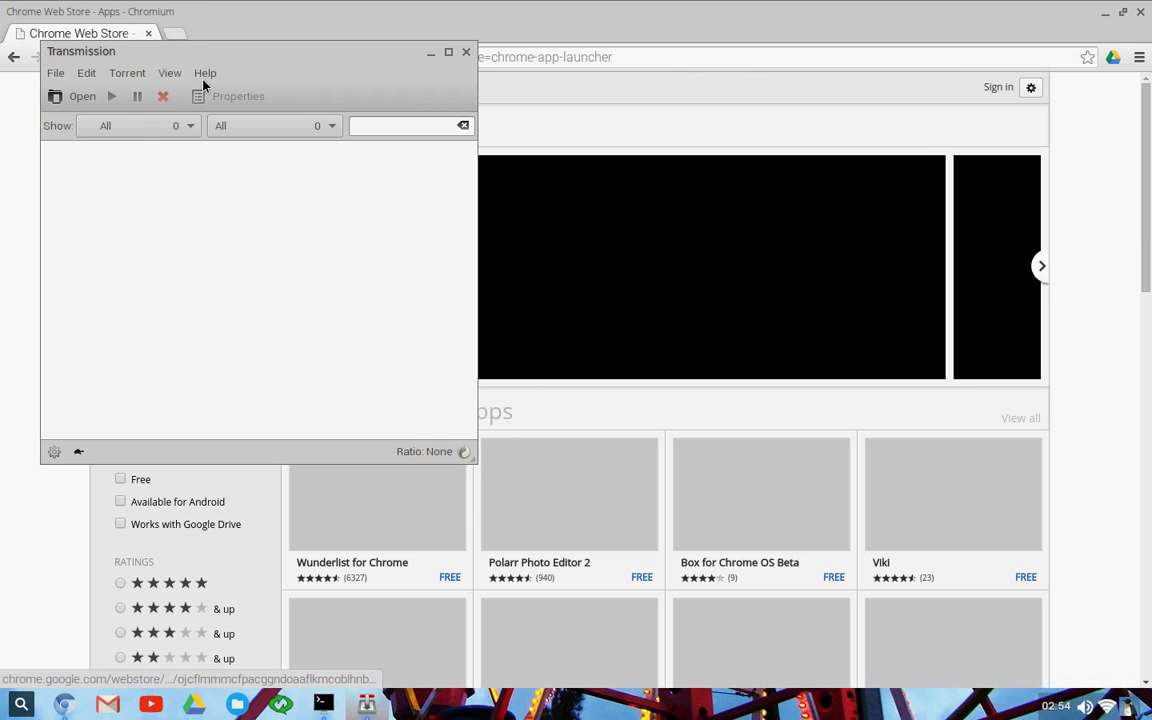
{"action": "left_click", "coordinate": [204, 80]}
{"action": "left_click", "coordinate": [466, 55]}
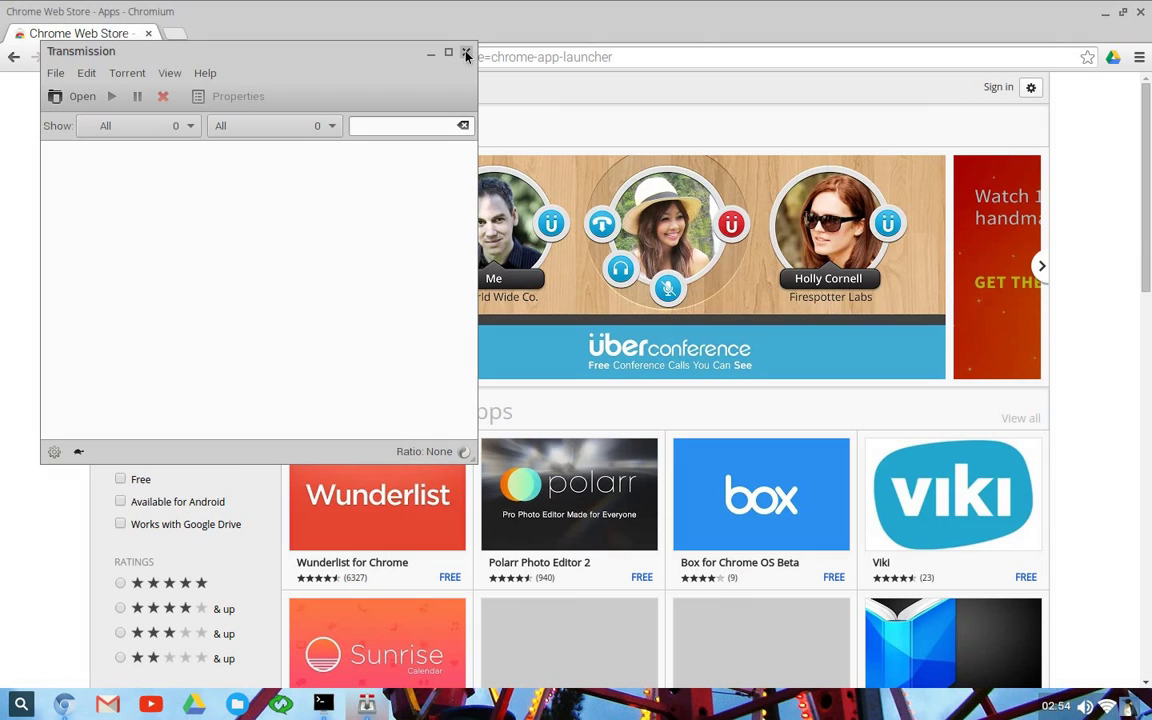
{"action": "left_click", "coordinate": [466, 55]}
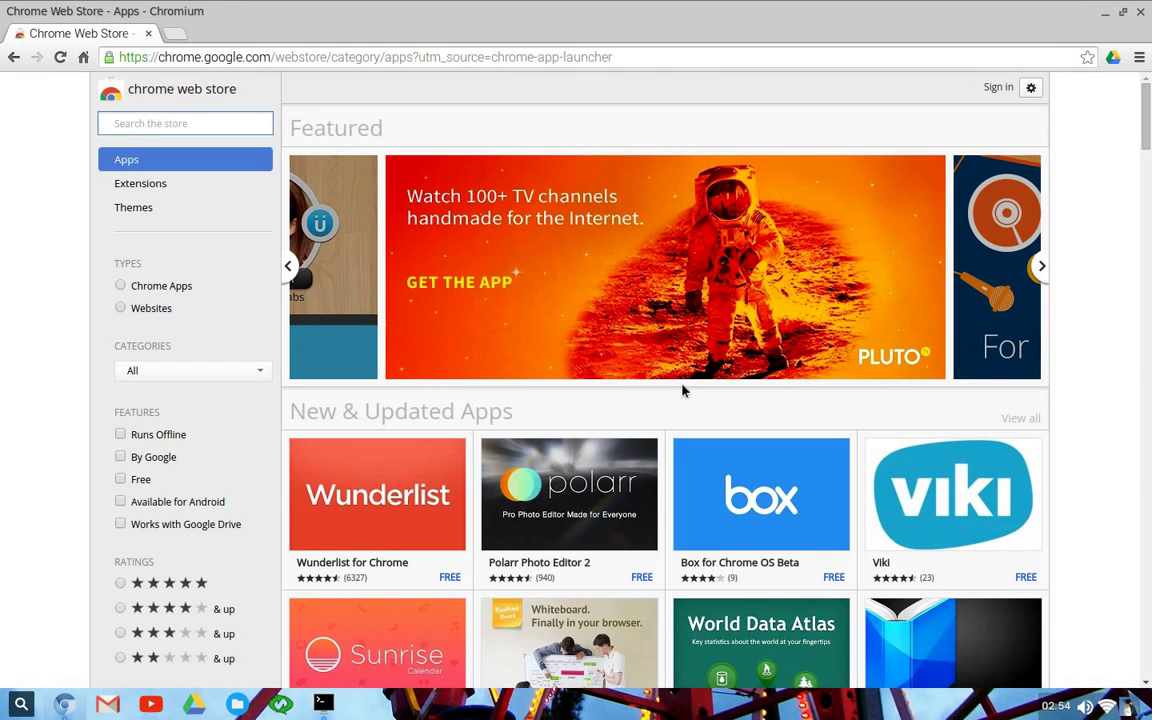
- Cycle through the Featured banners of the Chrome Web Store's Apps page until For Music Lovers comes round again
{"action": "left_click", "coordinate": [1039, 267]}
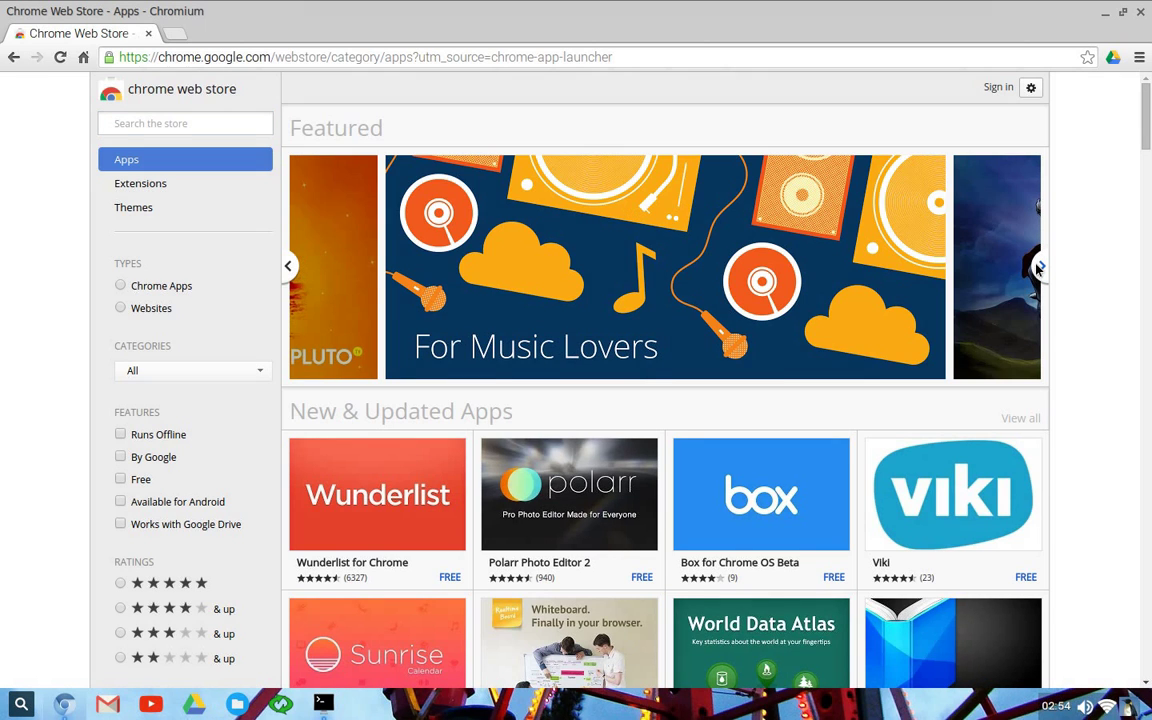
{"action": "left_click", "coordinate": [1039, 267]}
{"action": "left_click", "coordinate": [1039, 267]}
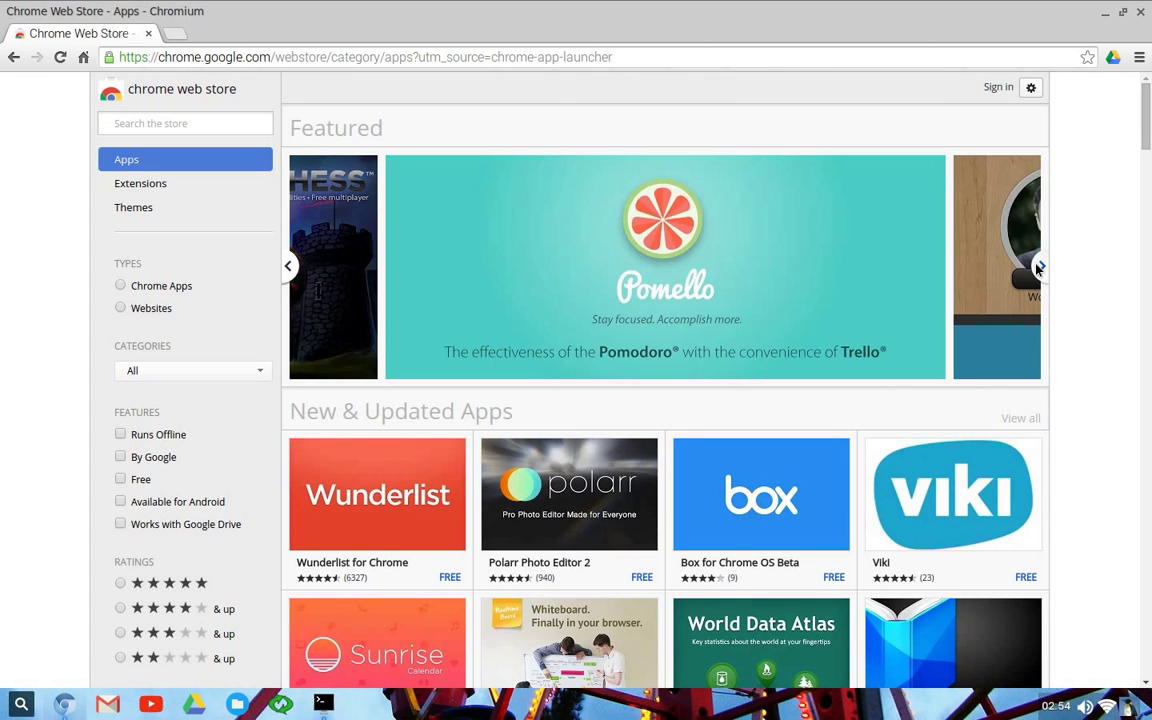
{"action": "left_click", "coordinate": [1039, 267]}
{"action": "left_click", "coordinate": [1039, 267]}
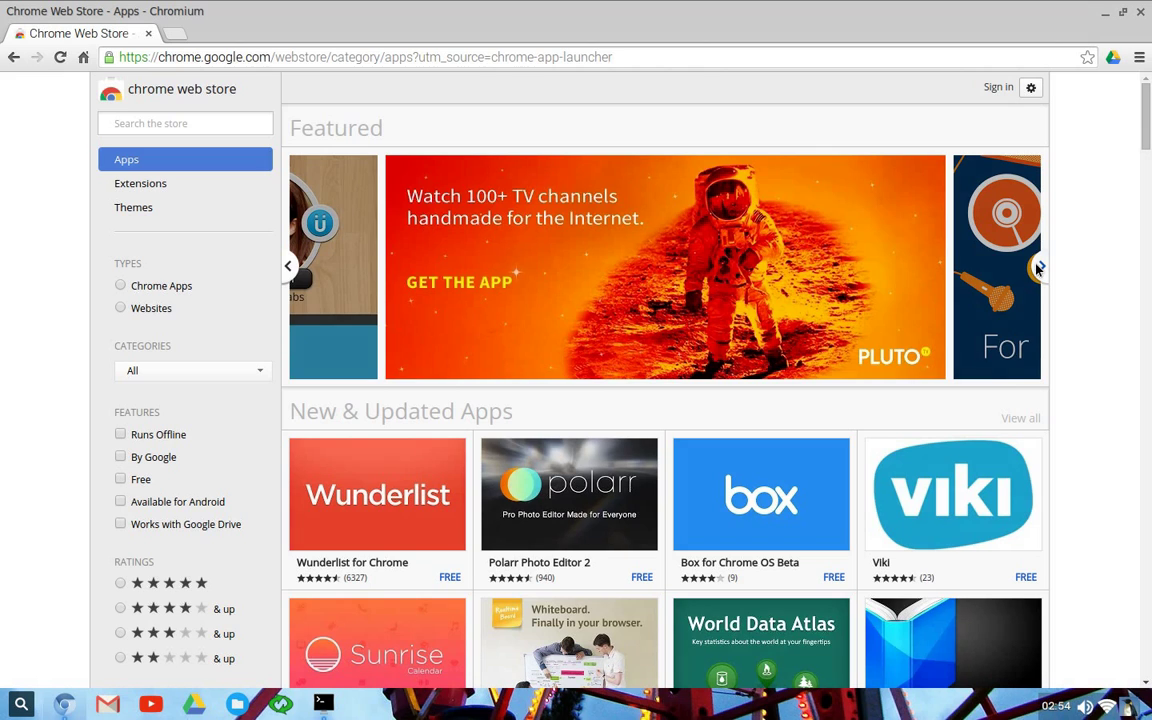
{"action": "left_click", "coordinate": [1039, 267]}
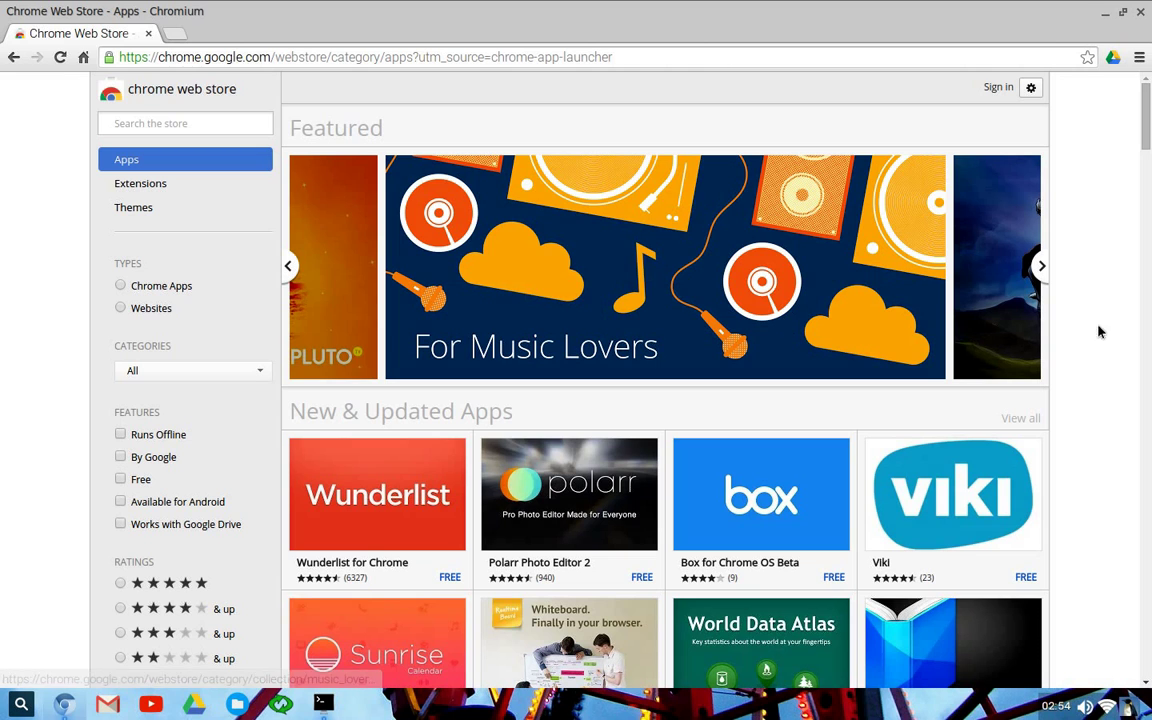
- View the For Music Lovers collection in the Chrome Web Store and close the Chromium window
{"action": "mouse_move", "coordinate": [766, 332]}
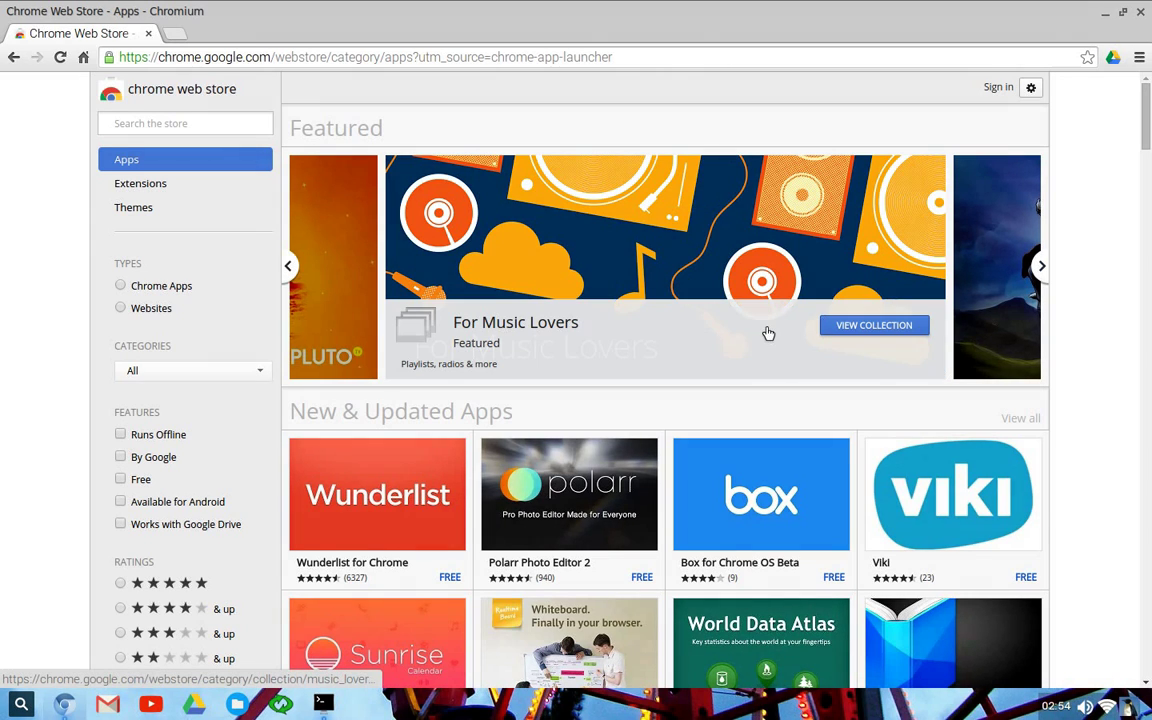
{"action": "left_click", "coordinate": [844, 336]}
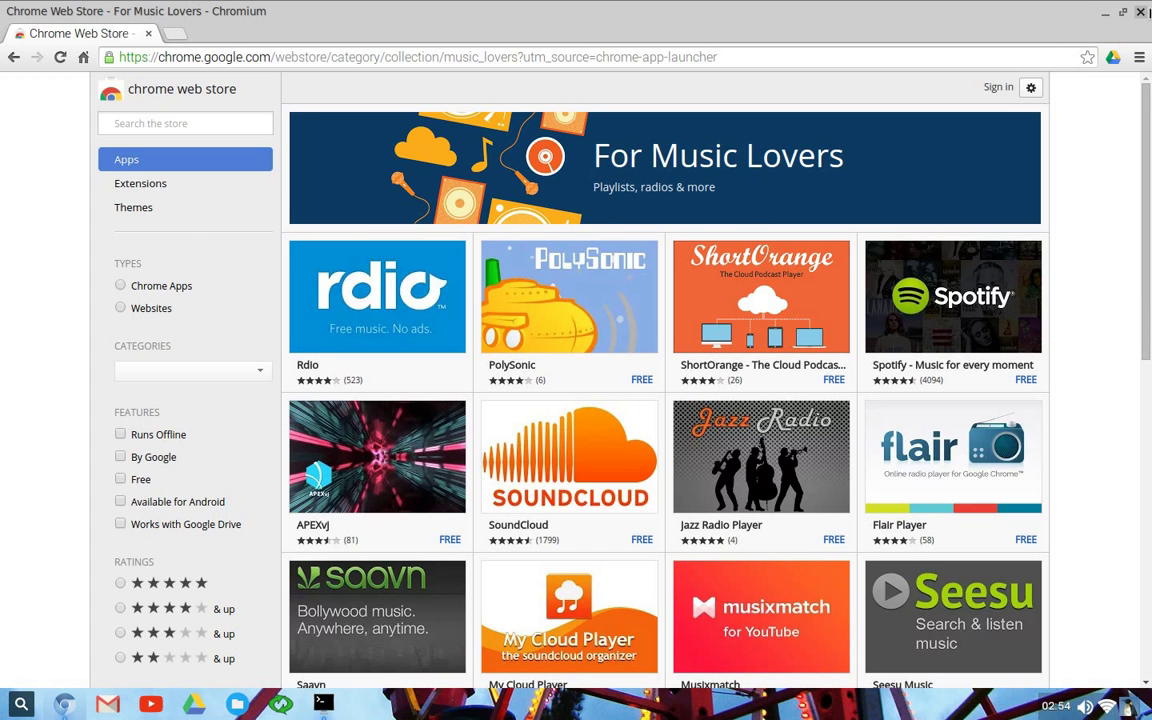
{"action": "left_click", "coordinate": [1140, 12]}
- Try to start Install Restricted Extras from the Multimedia category of the desktop's applications
{"action": "right_click", "coordinate": [588, 272]}
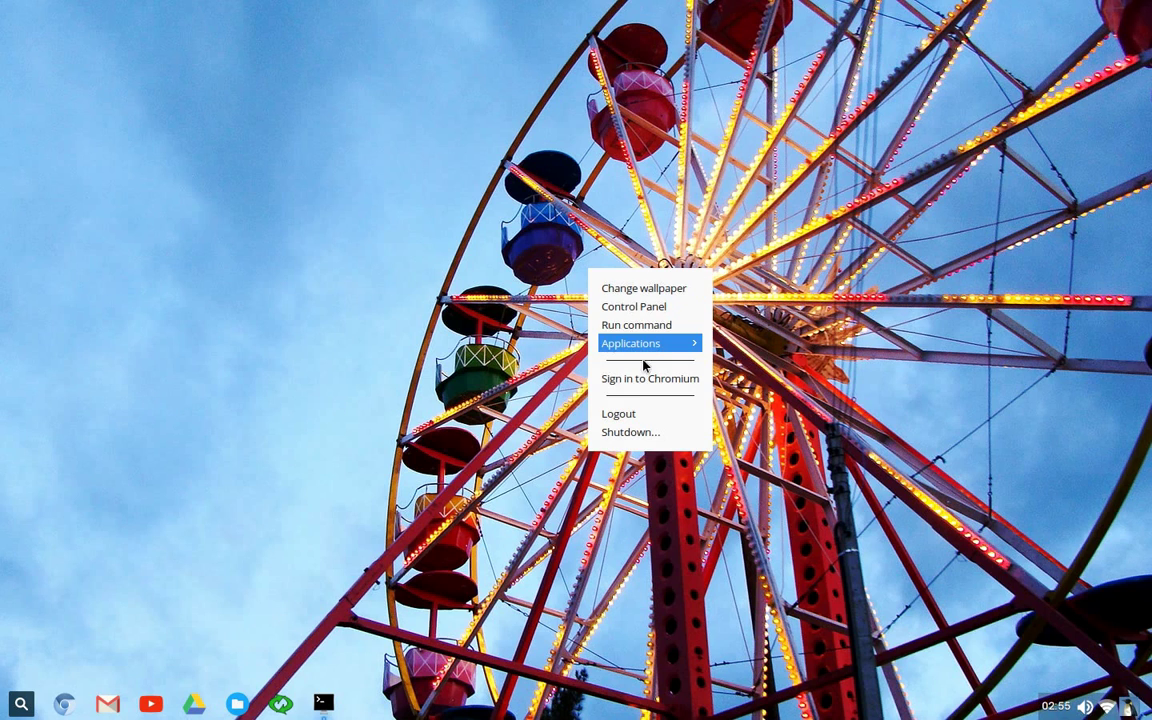
{"action": "mouse_move", "coordinate": [688, 352]}
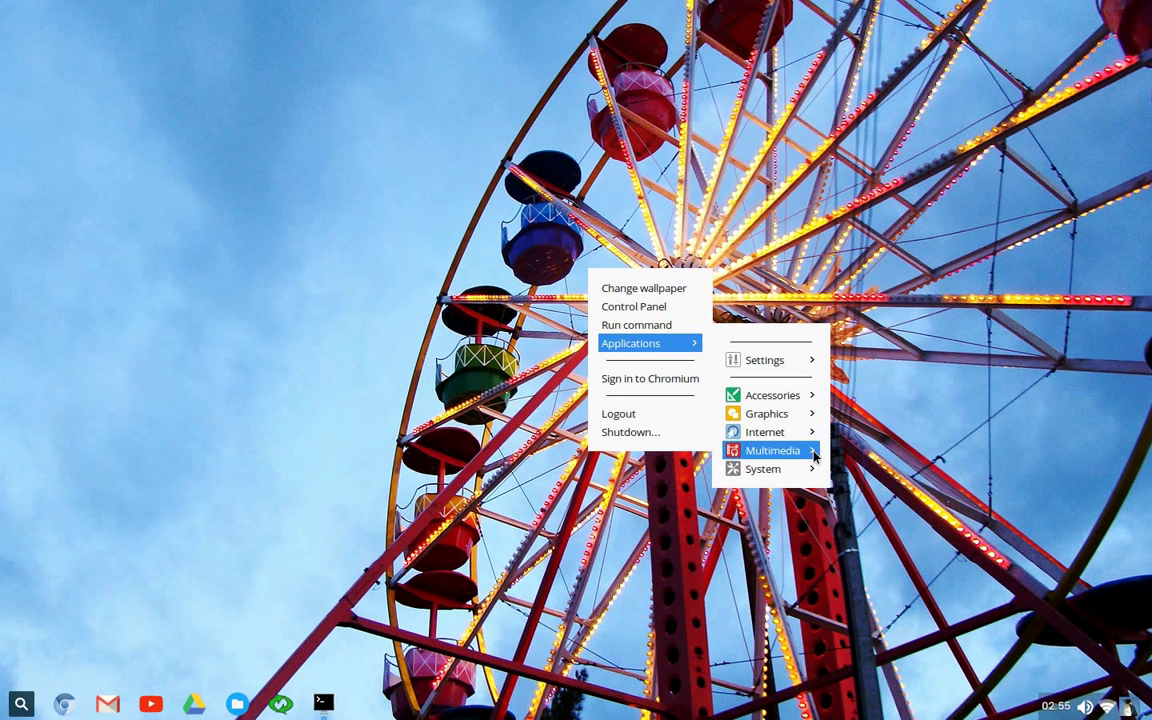
{"action": "mouse_move", "coordinate": [815, 457]}
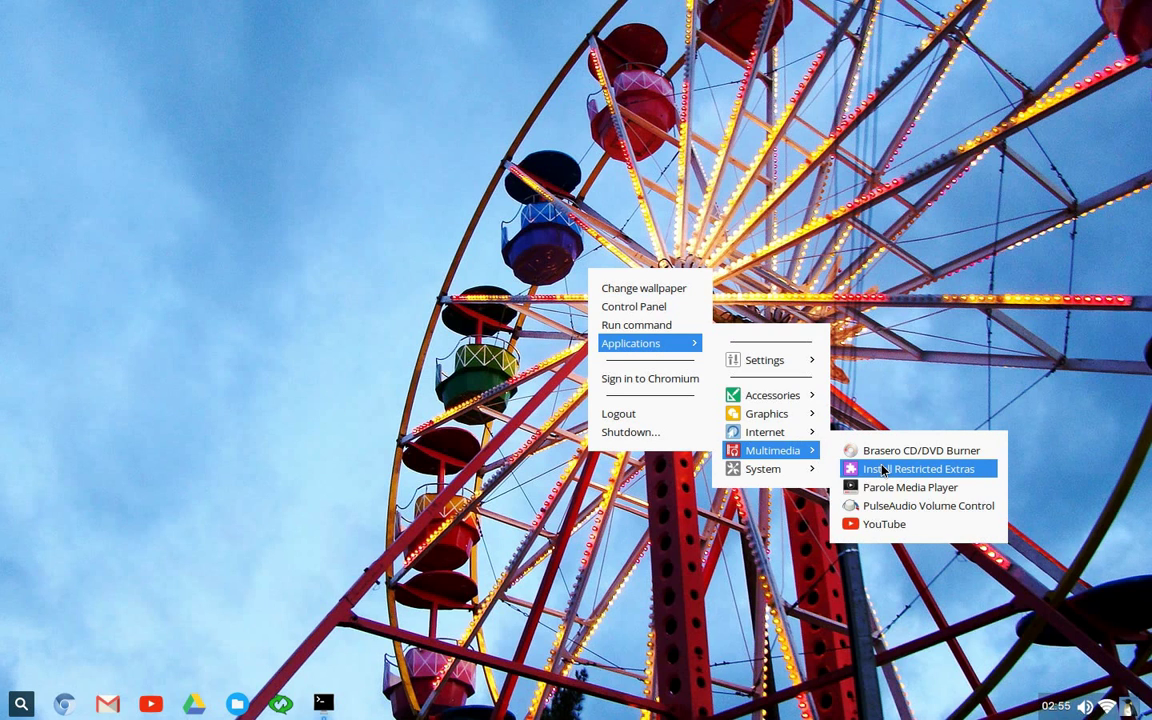
{"action": "left_click", "coordinate": [883, 470]}
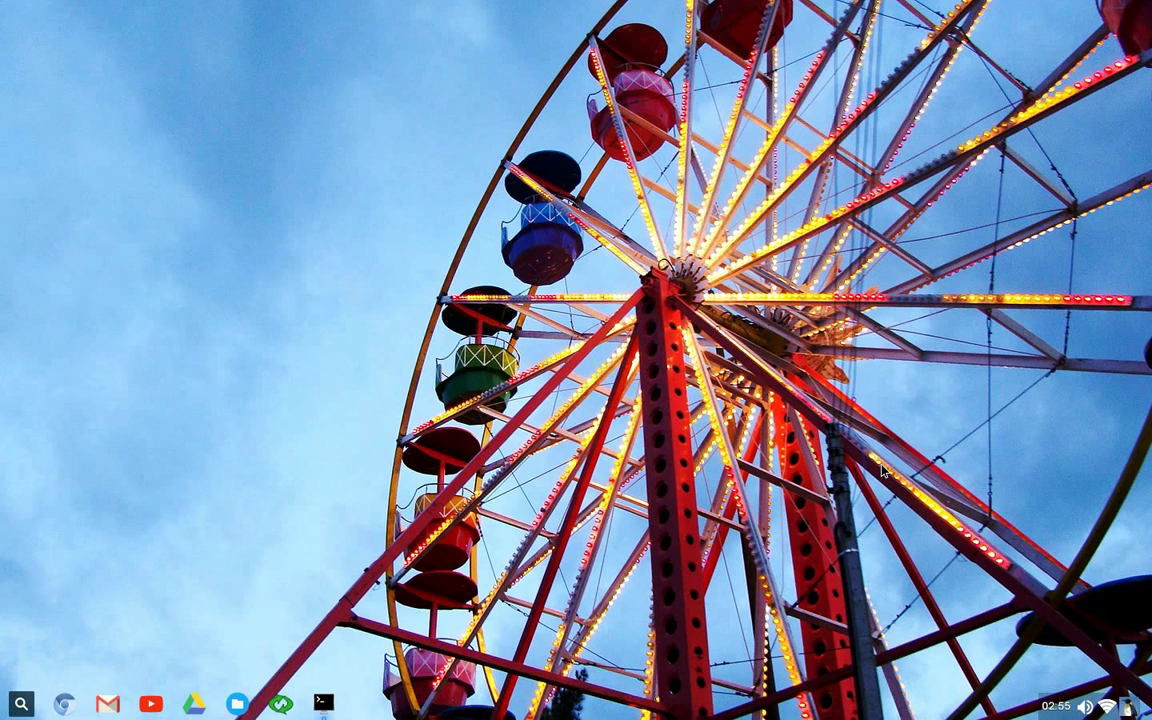
- Launch Parole Media Player from the Multimedia category of the desktop's applications
{"action": "right_click", "coordinate": [510, 402]}
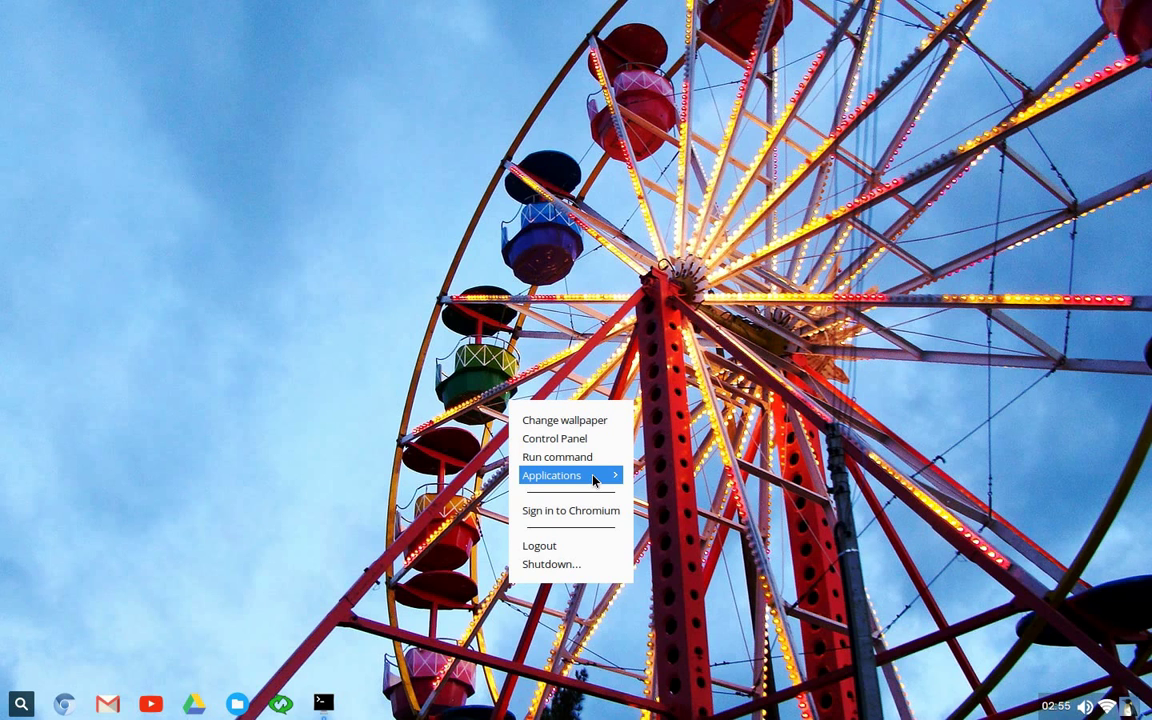
{"action": "left_click", "coordinate": [595, 480]}
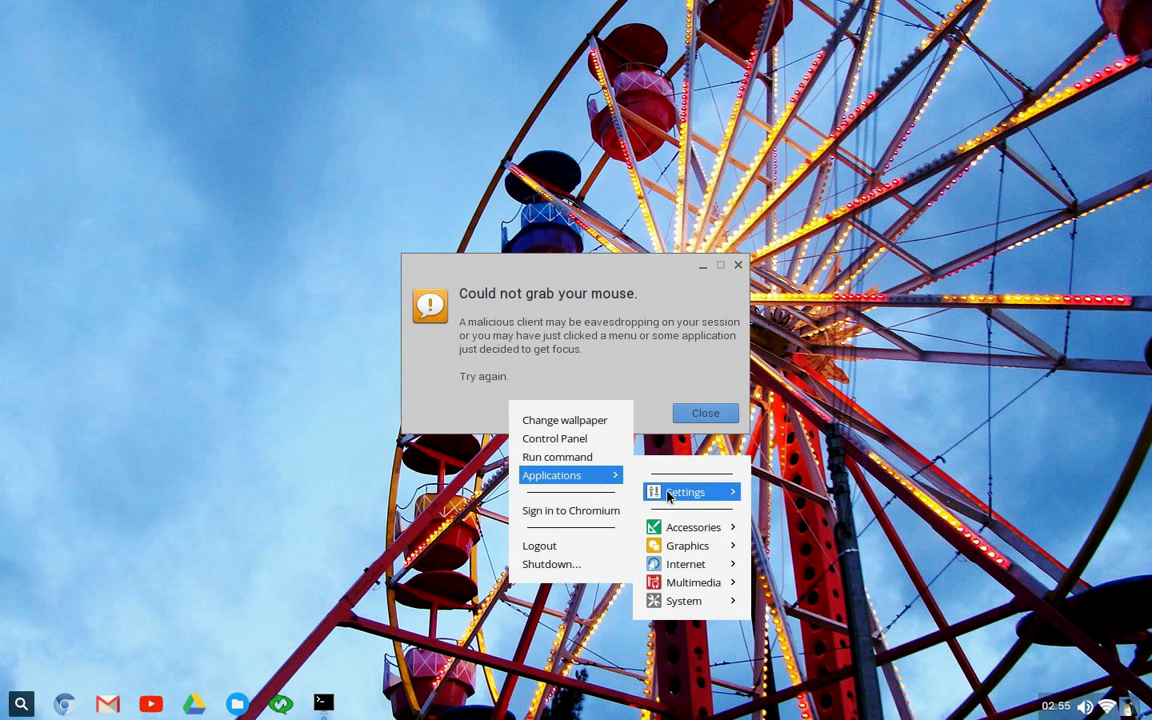
{"action": "left_click", "coordinate": [706, 566]}
{"action": "mouse_move", "coordinate": [706, 567]}
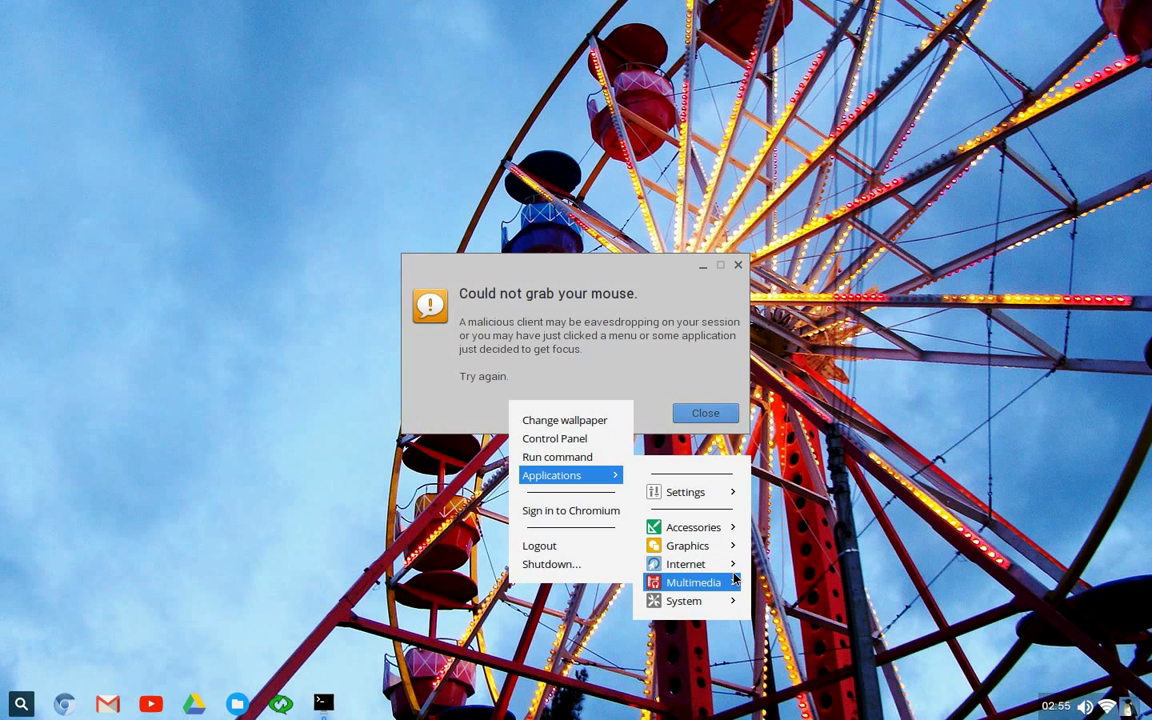
{"action": "mouse_move", "coordinate": [736, 578]}
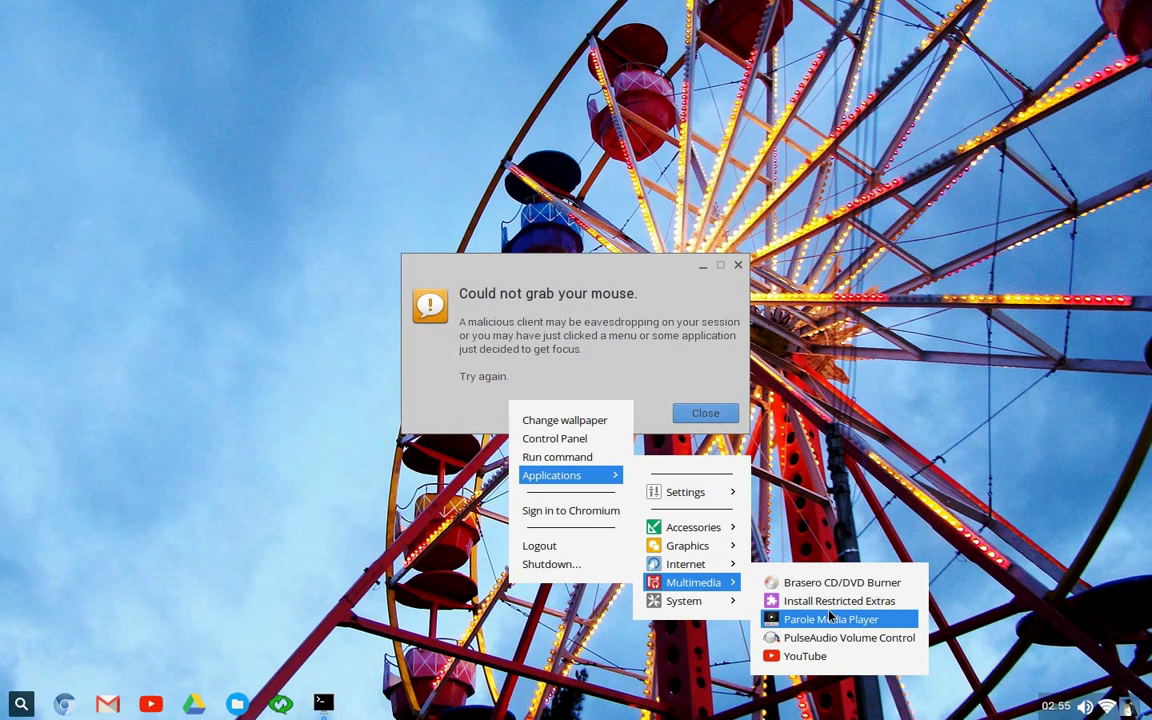
{"action": "left_click", "coordinate": [829, 620]}
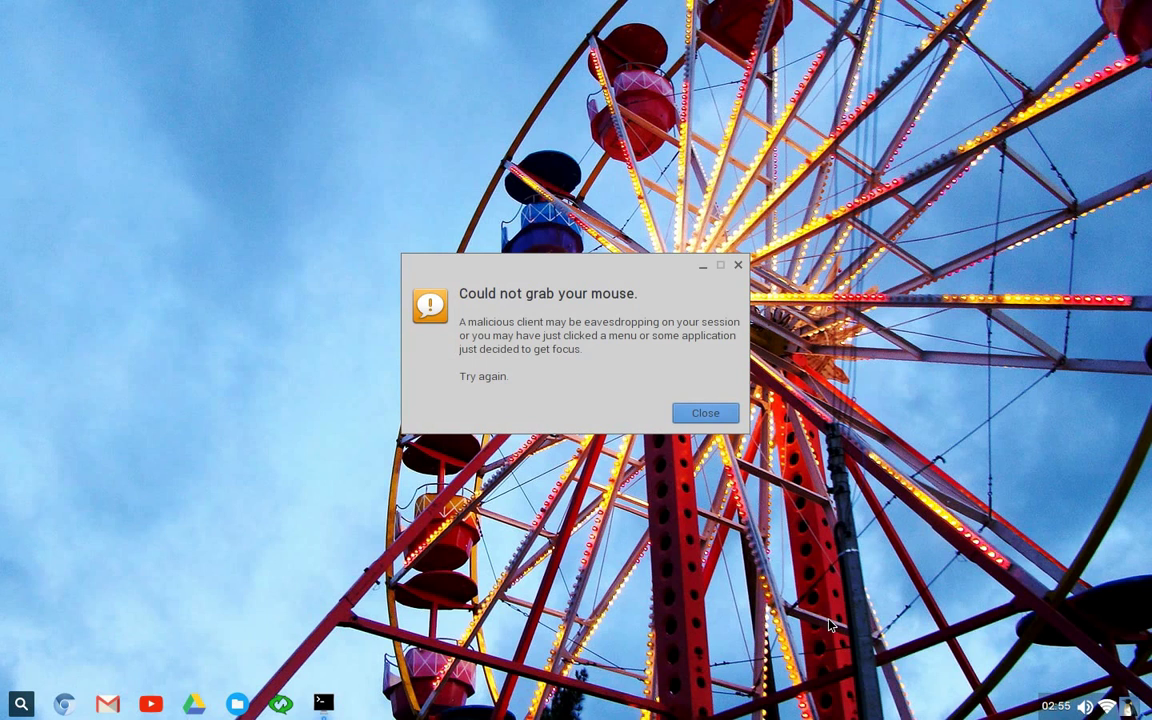
- Launch Task Manager from the System category of the desktop's applications and dismiss the mouse-grab error message
{"action": "right_click", "coordinate": [523, 535]}
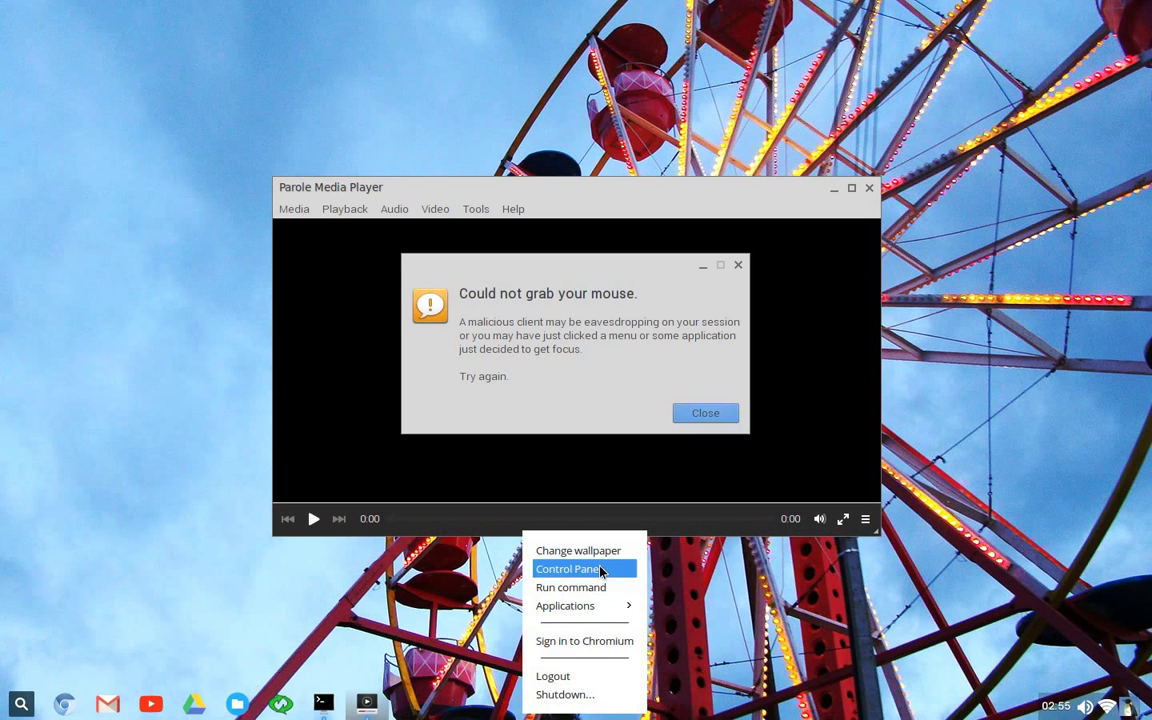
{"action": "mouse_move", "coordinate": [620, 606]}
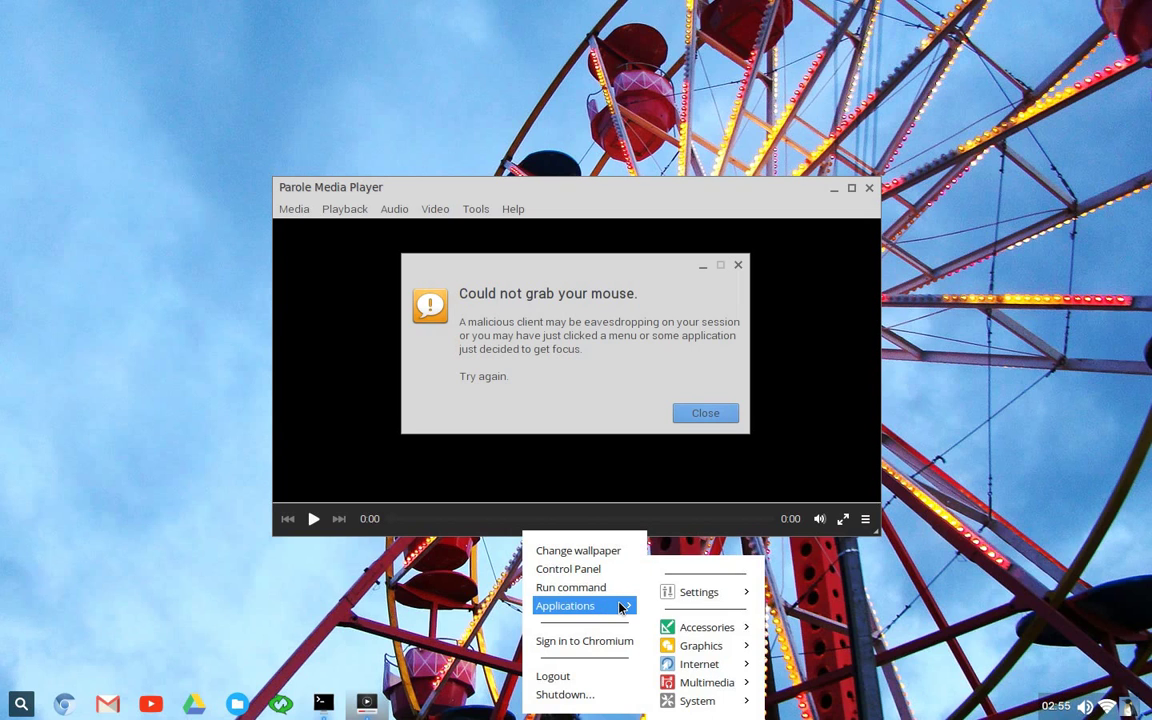
{"action": "mouse_move", "coordinate": [695, 687]}
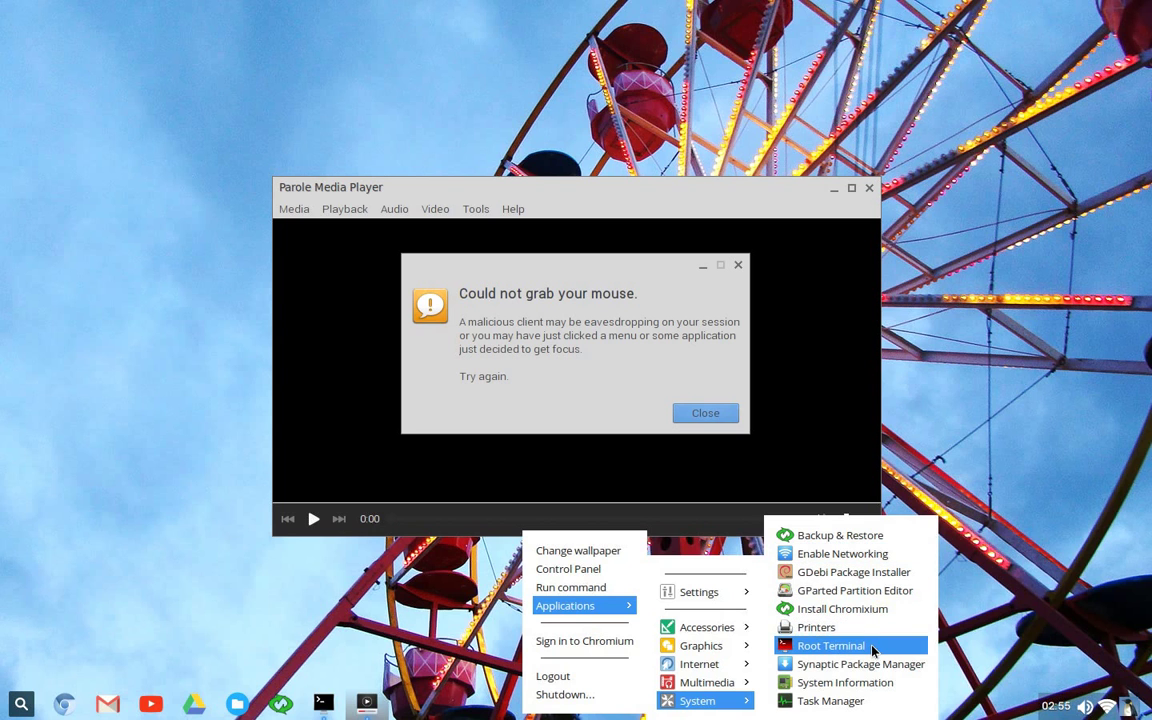
{"action": "left_click", "coordinate": [868, 703]}
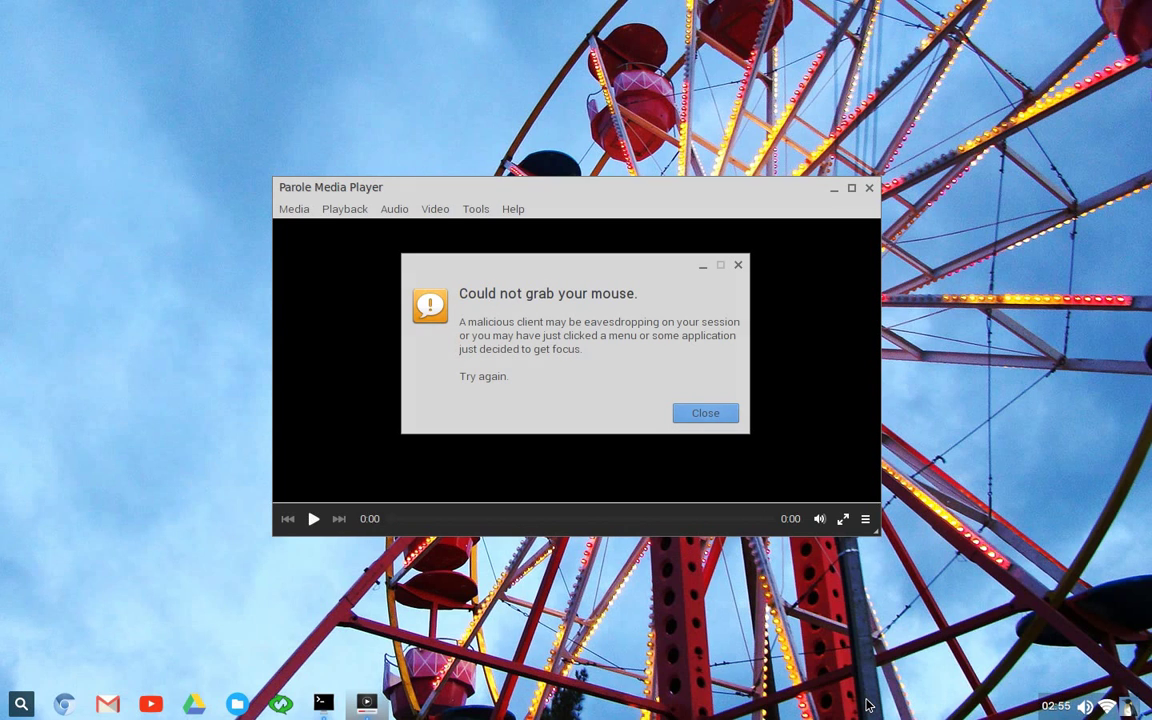
{"action": "left_click", "coordinate": [694, 410]}
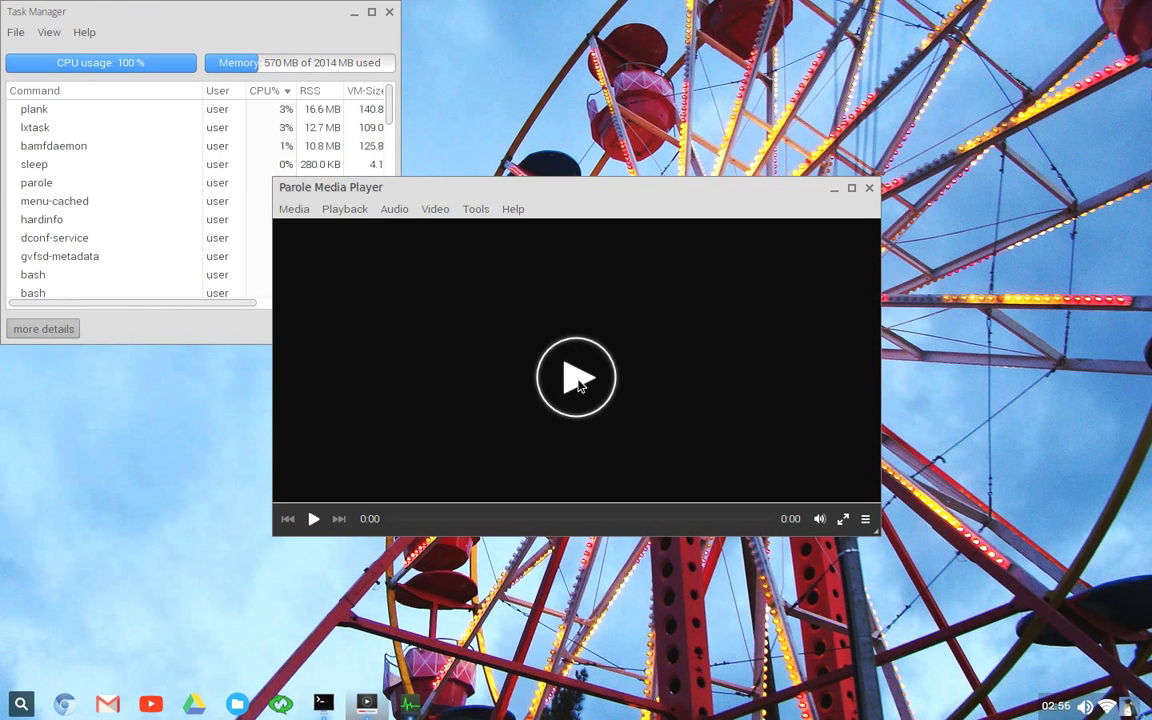
- View Parole Media Player's About information and license, and close the player
{"action": "left_click", "coordinate": [302, 211]}
{"action": "mouse_move", "coordinate": [516, 211]}
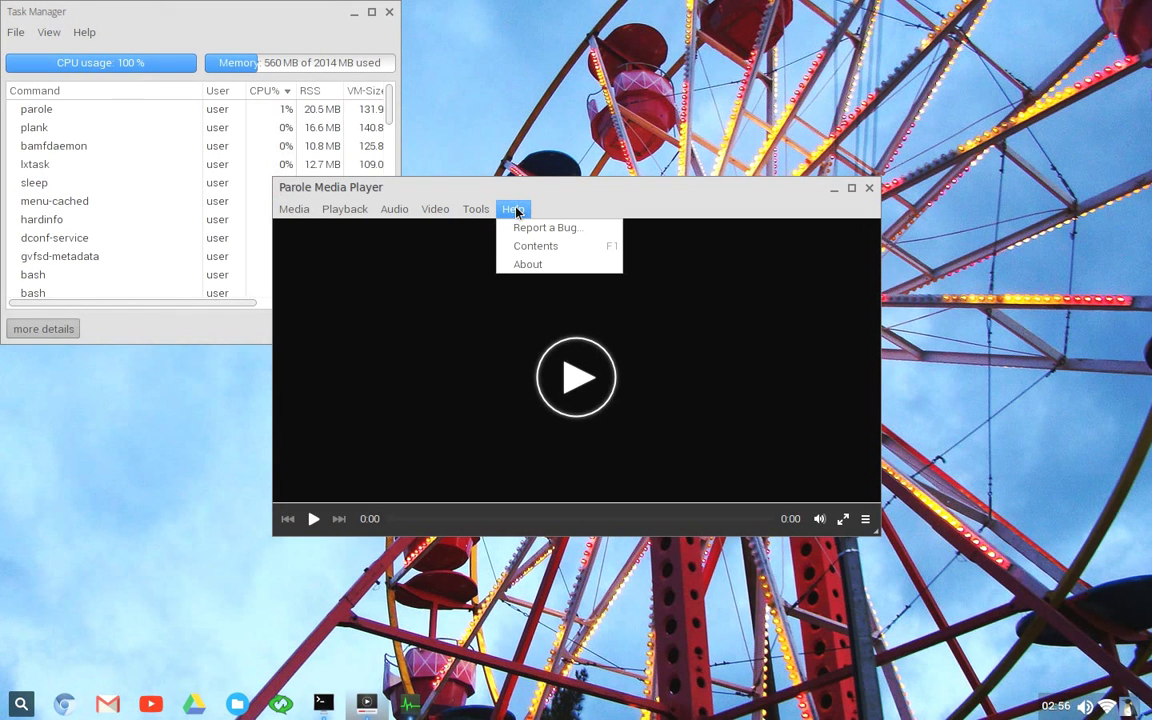
{"action": "left_click", "coordinate": [526, 264]}
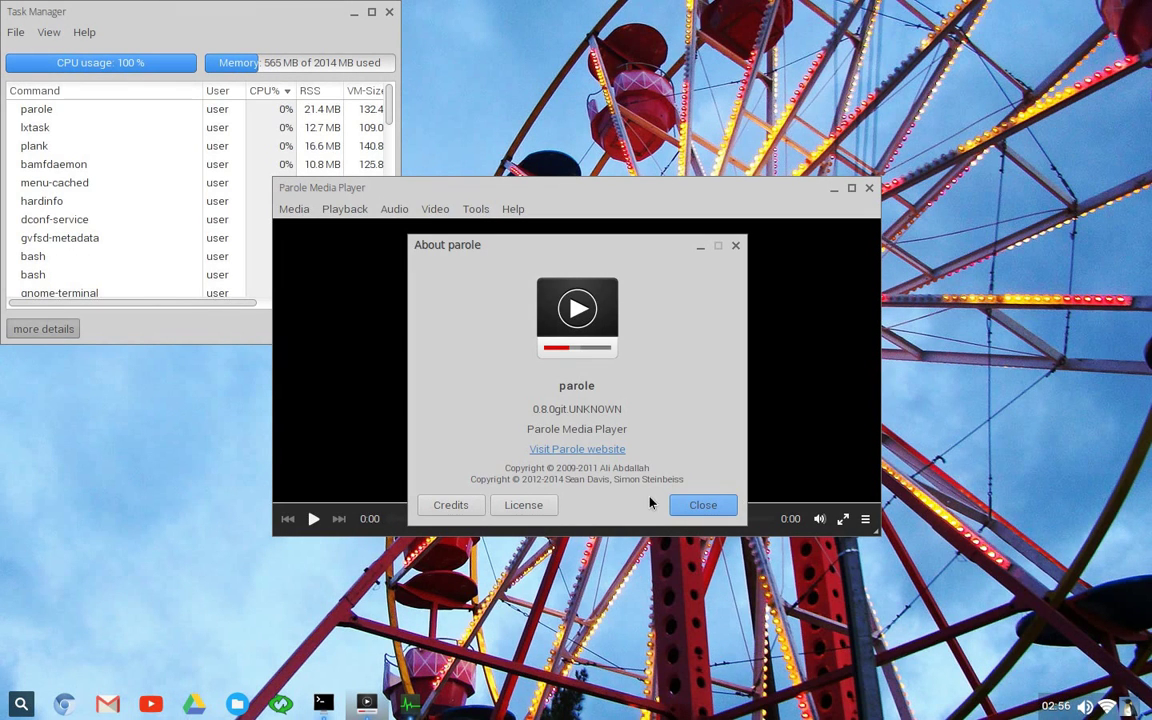
{"action": "left_click", "coordinate": [523, 505]}
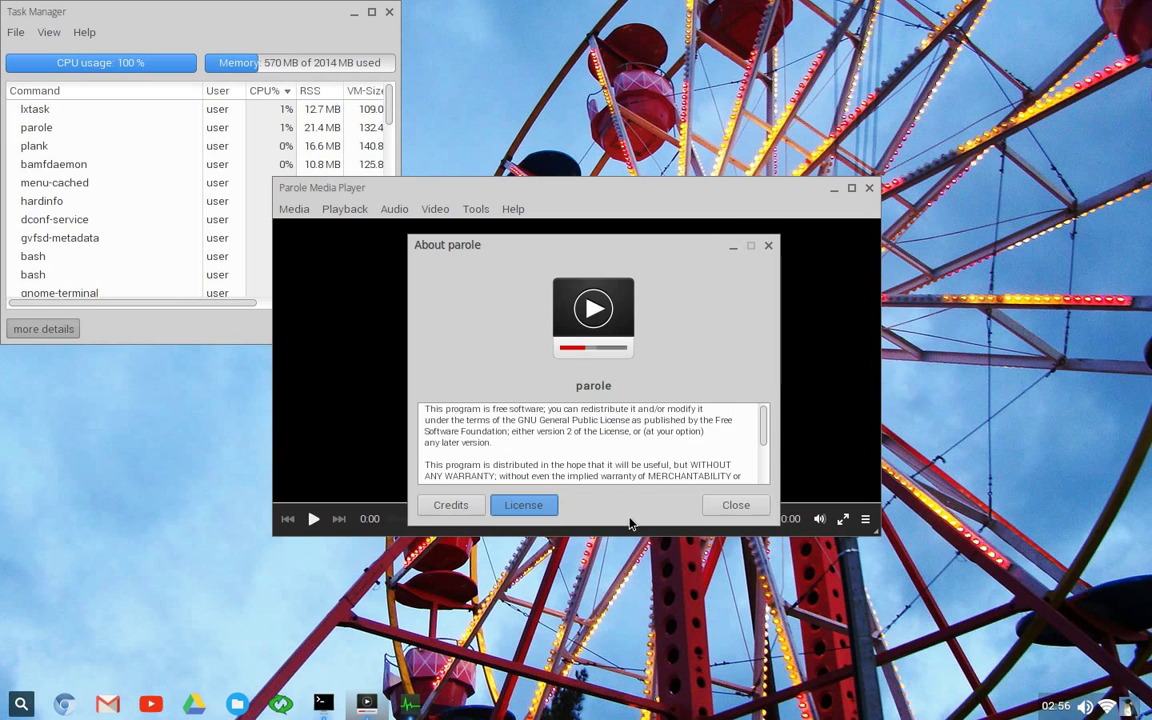
{"action": "left_click", "coordinate": [736, 505]}
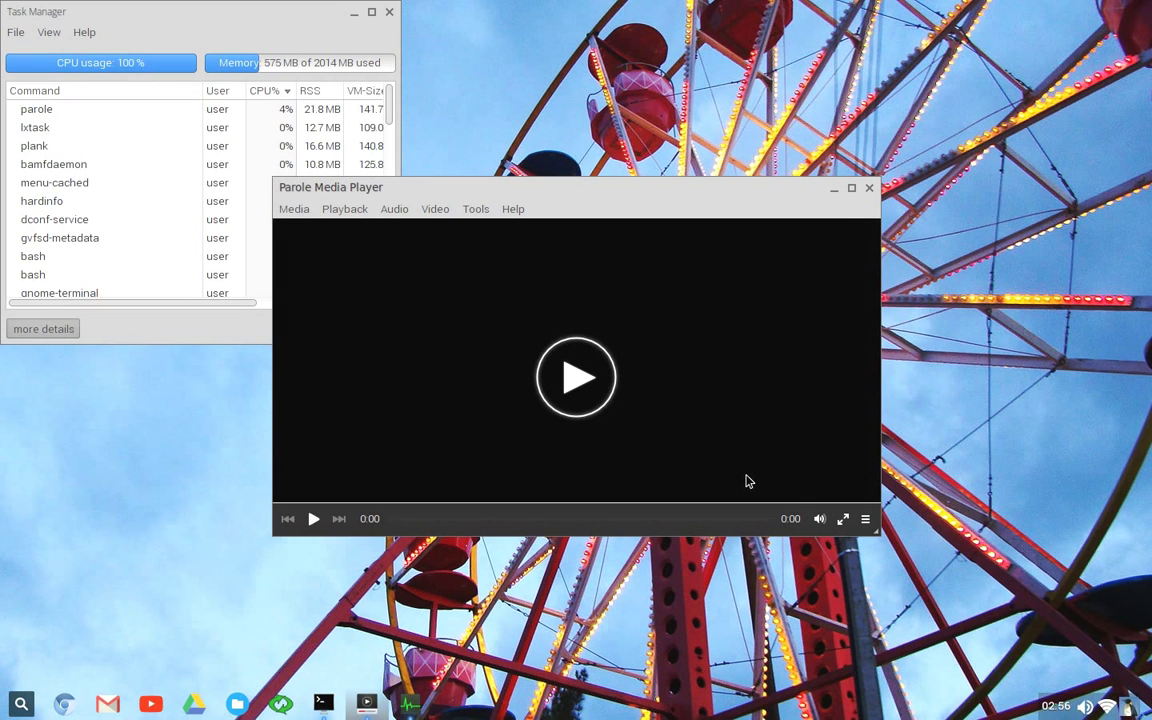
{"action": "left_click", "coordinate": [869, 189]}
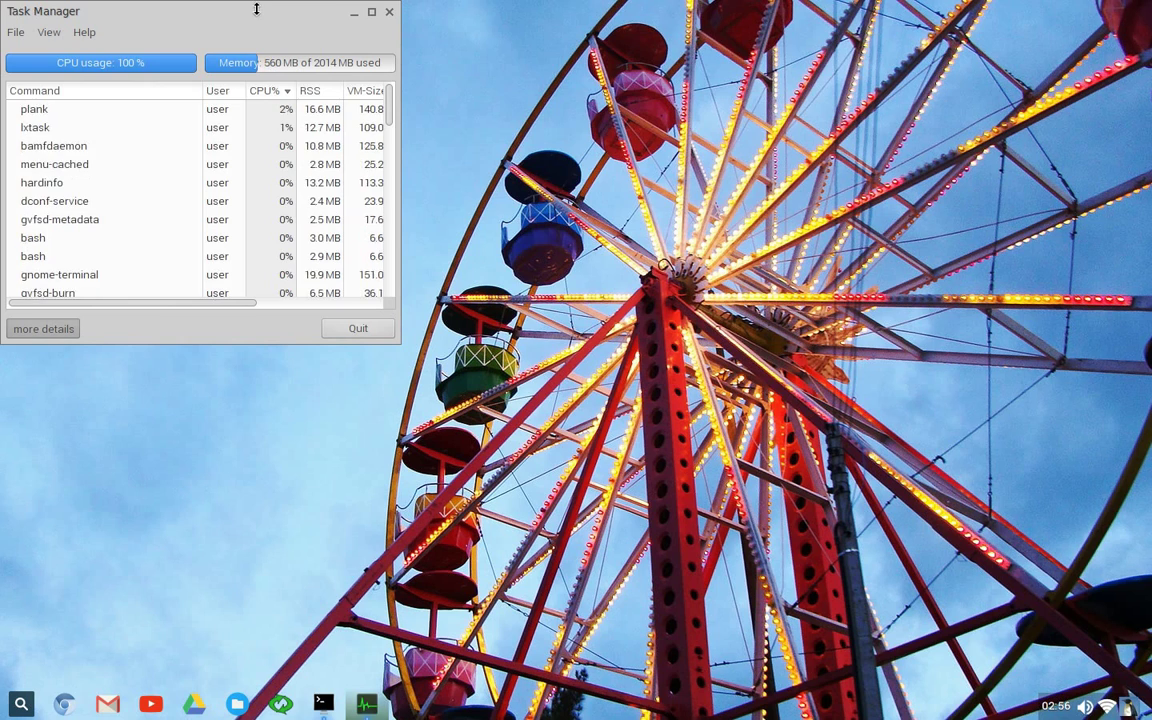
- Maximize the Task Manager window and toggle its detail level to show fewer process columns
{"action": "left_click_drag", "start_coordinate": [256, 9], "coordinate": [751, 78]}
{"action": "double_click", "coordinate": [751, 82]}
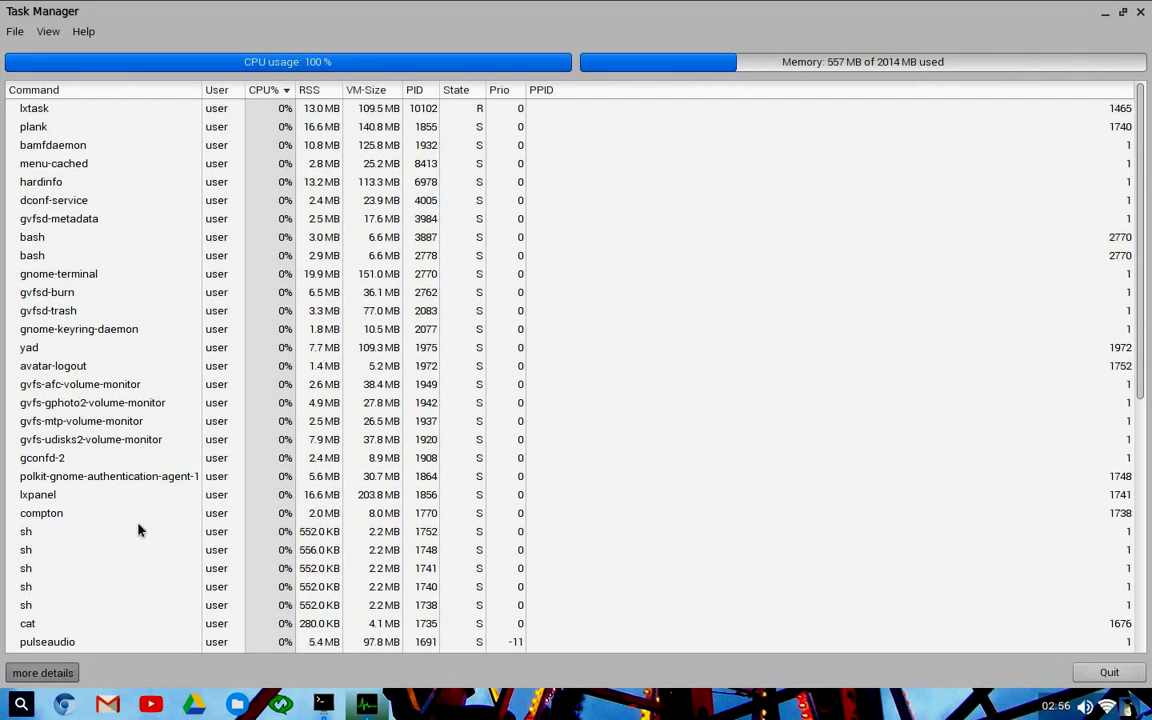
{"action": "left_click", "coordinate": [45, 673]}
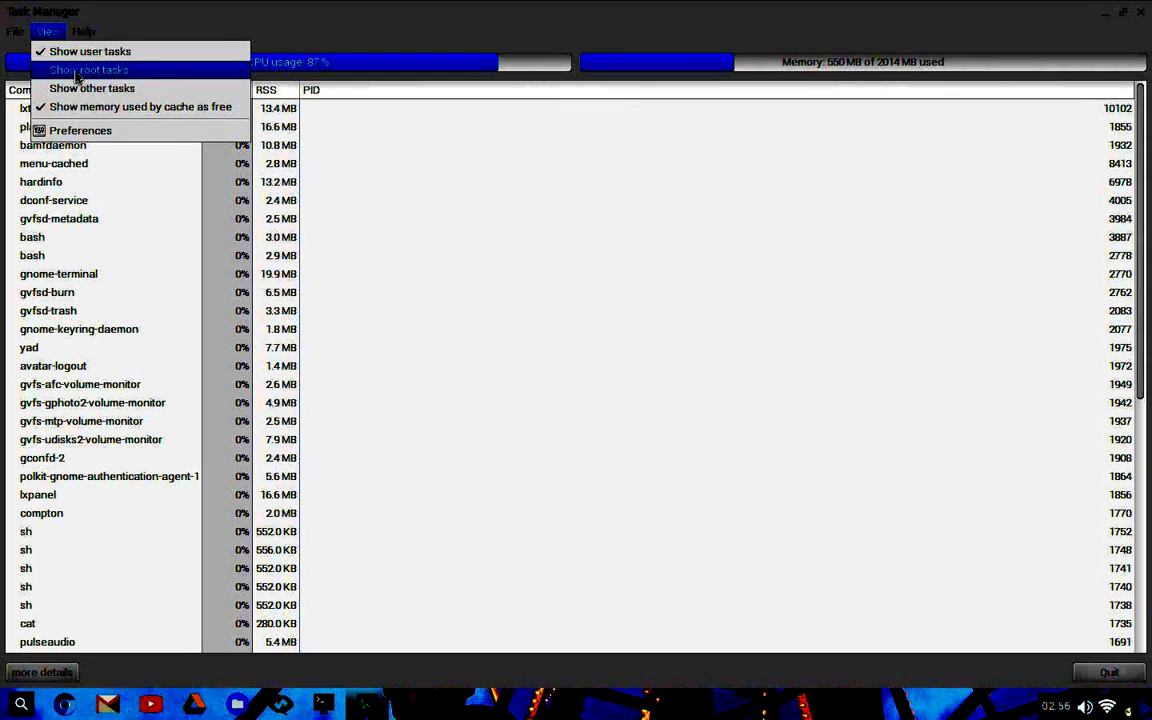
- Include root tasks in Task Manager's process list
{"action": "left_click", "coordinate": [42, 33]}
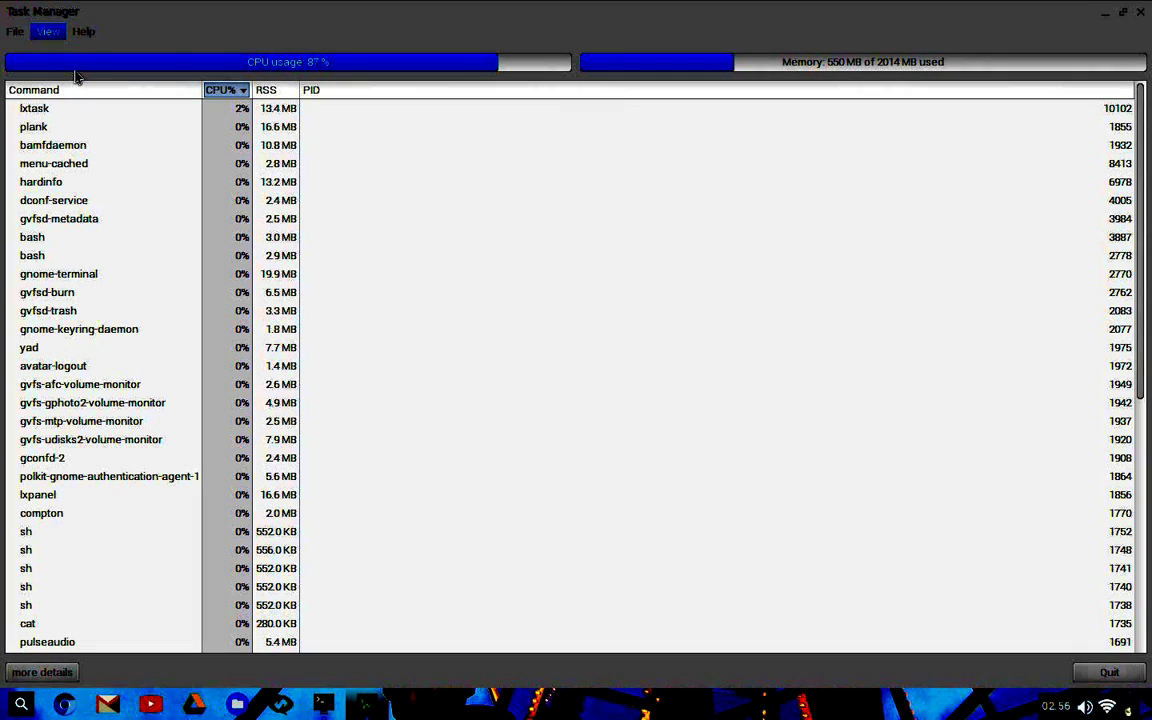
{"action": "left_click", "coordinate": [42, 33]}
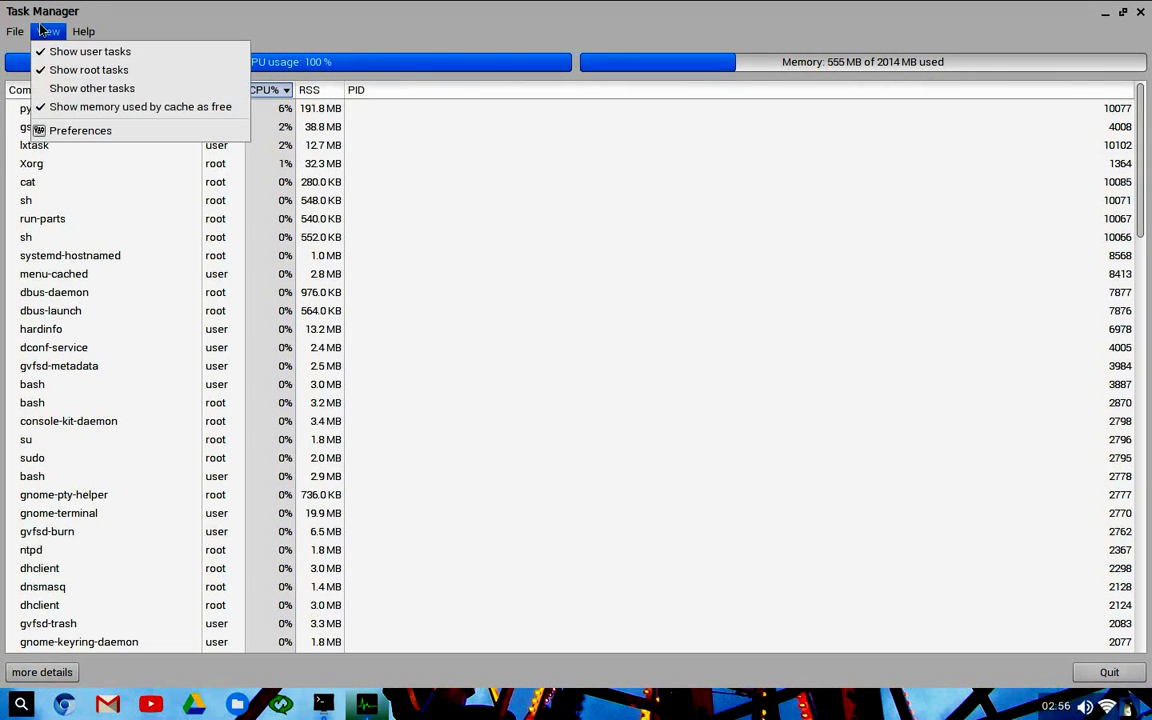
{"action": "left_click", "coordinate": [77, 106]}
- Sort the processes by CPU usage in ascending and then descending order, look over the list, and close Task Manager
{"action": "left_click", "coordinate": [279, 89]}
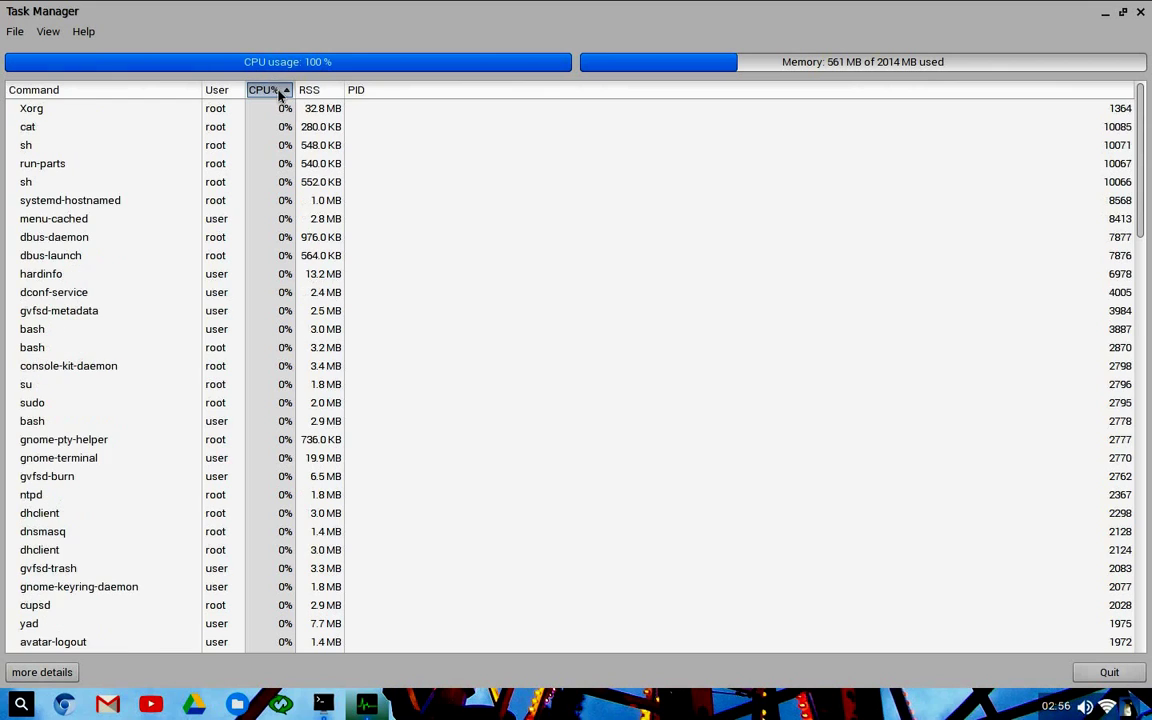
{"action": "left_click", "coordinate": [280, 92]}
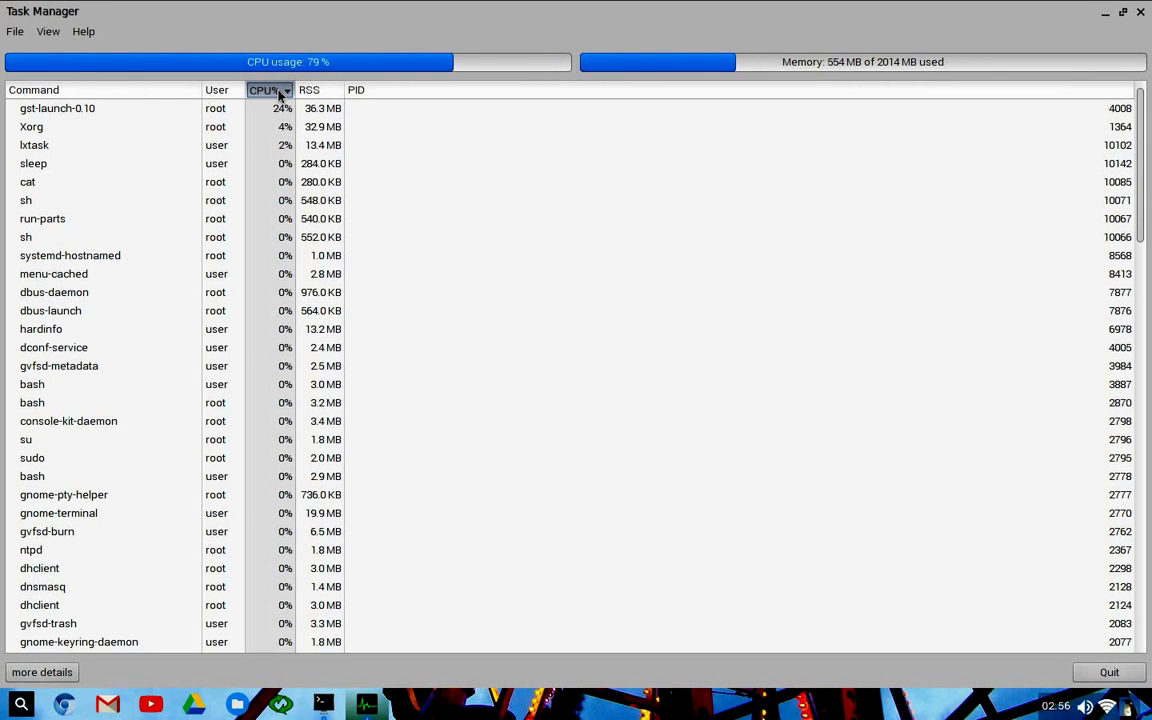
{"action": "scroll", "coordinate": [279, 92], "scroll_direction": "down", "scroll_amount": 1}
{"action": "scroll", "coordinate": [279, 92], "scroll_direction": "up", "scroll_amount": 1}
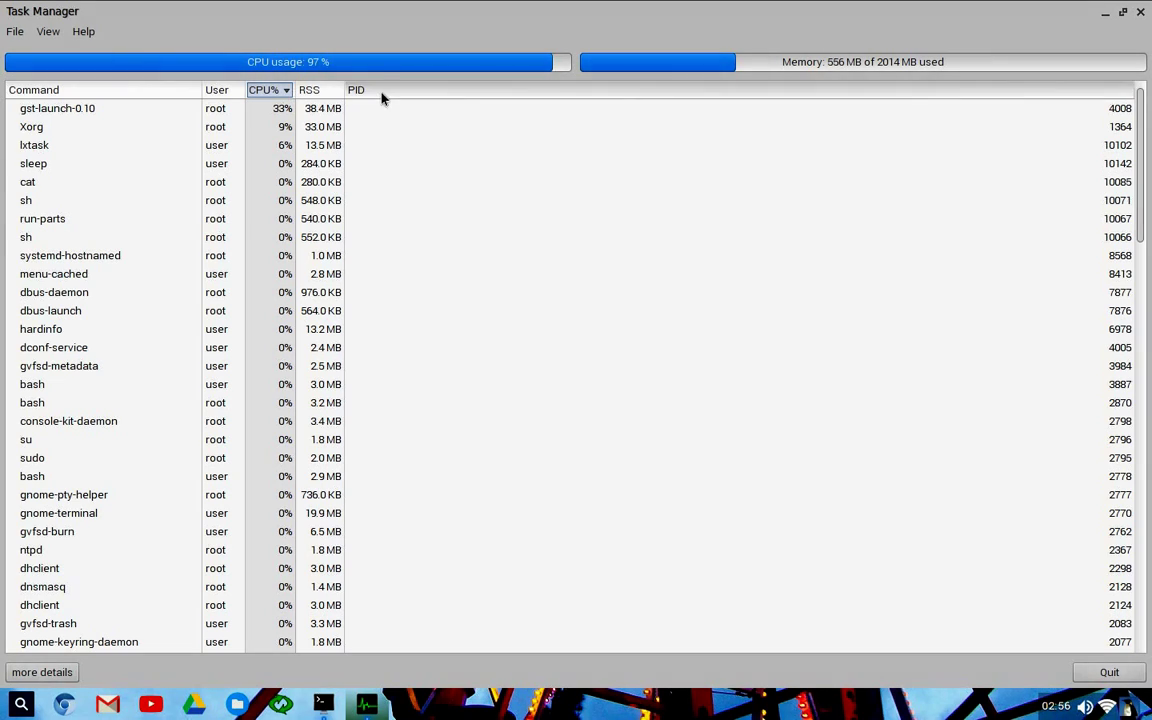
{"action": "left_click", "coordinate": [1140, 12]}
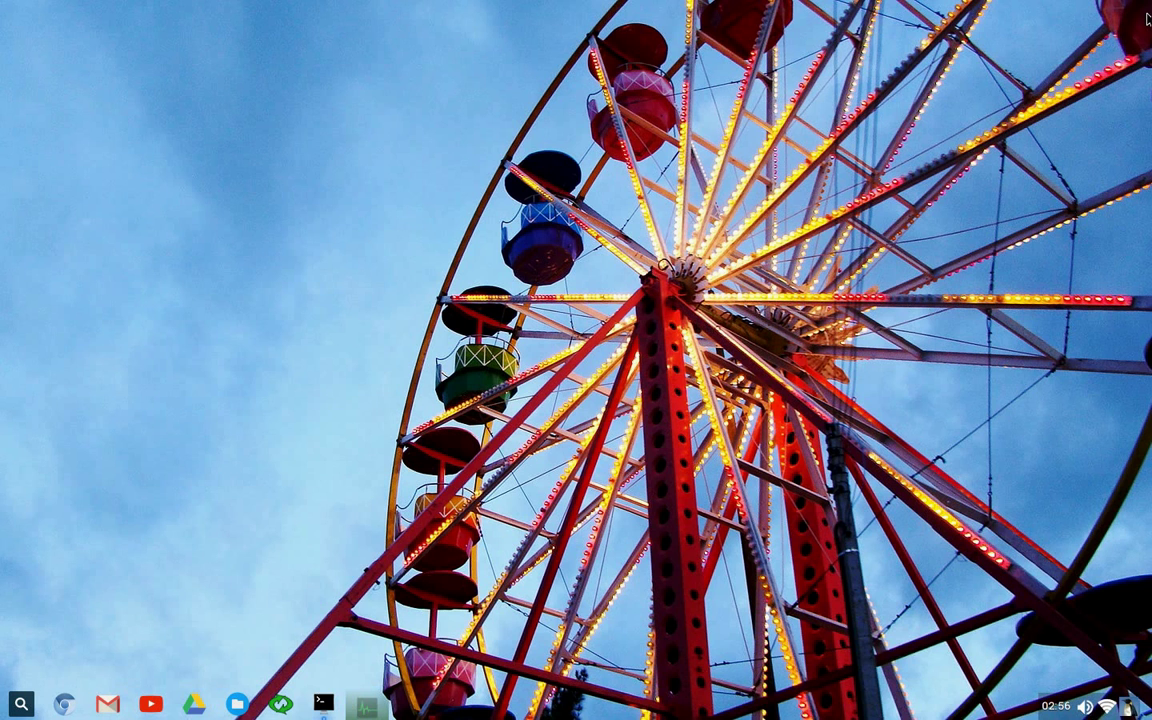
{"action": "right_click", "coordinate": [610, 250]}
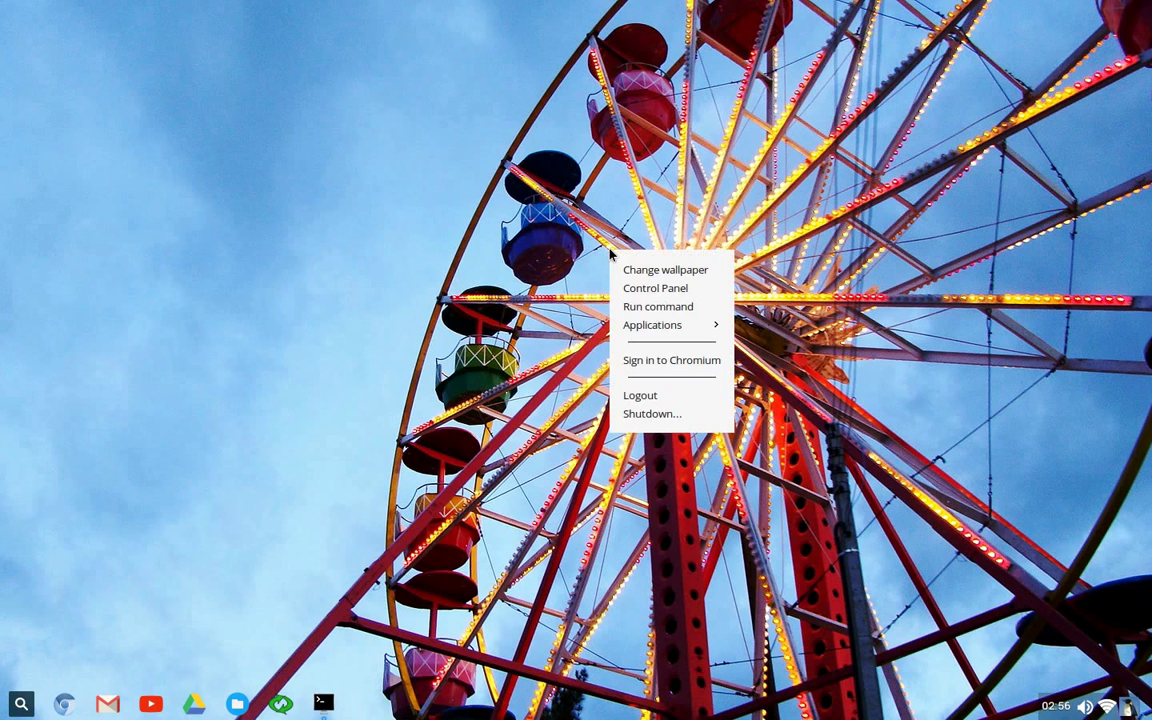
{"action": "left_click", "coordinate": [684, 328]}
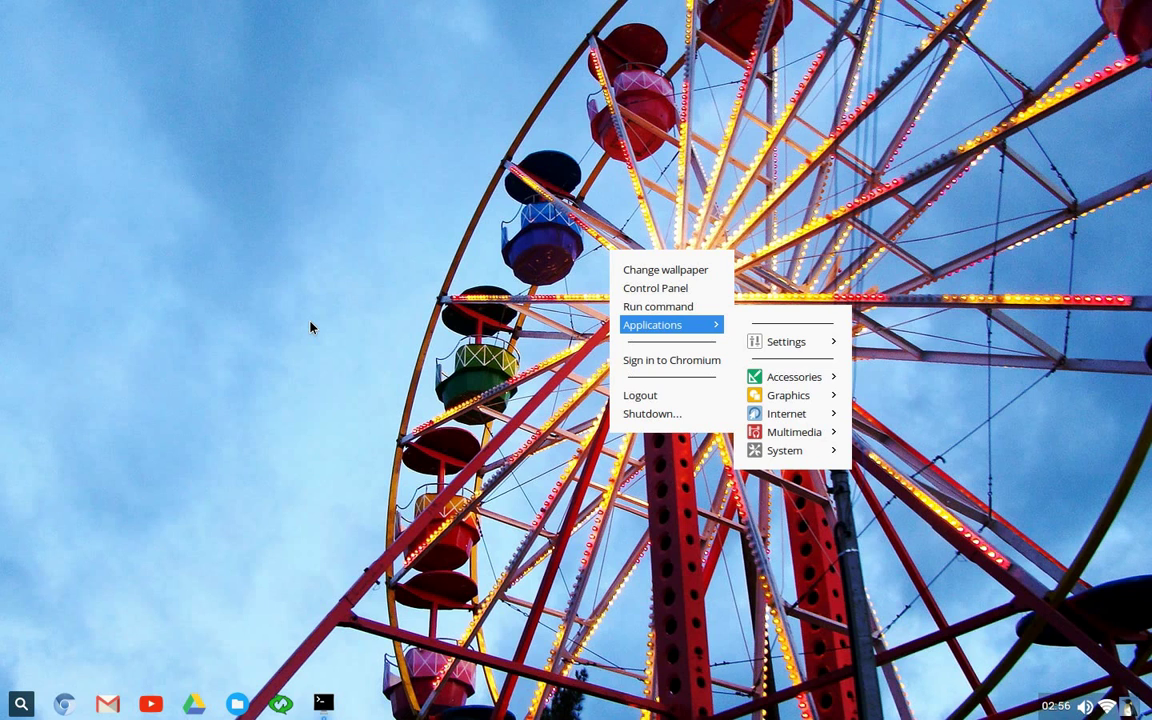
{"action": "left_click", "coordinate": [310, 327]}
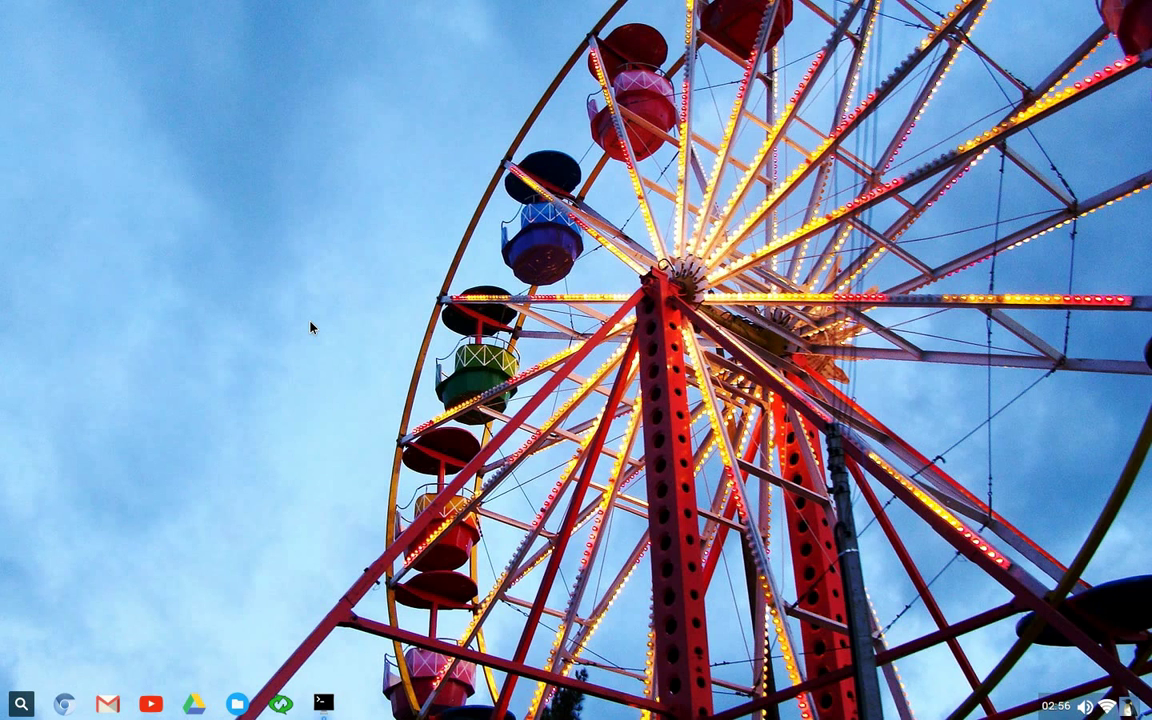
- Start the Chromixium Installer and authorize it by entering the administrative password
{"action": "left_click", "coordinate": [283, 705]}
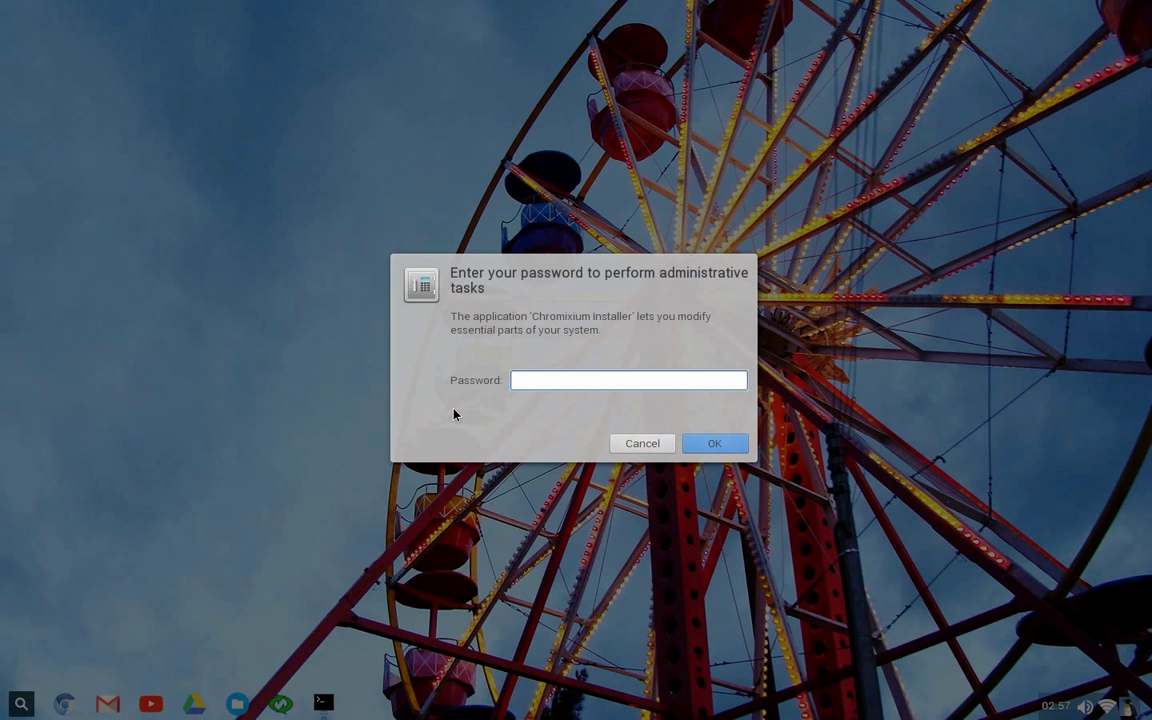
{"action": "type", "text": "••••"}
{"action": "key", "text": "Return"}
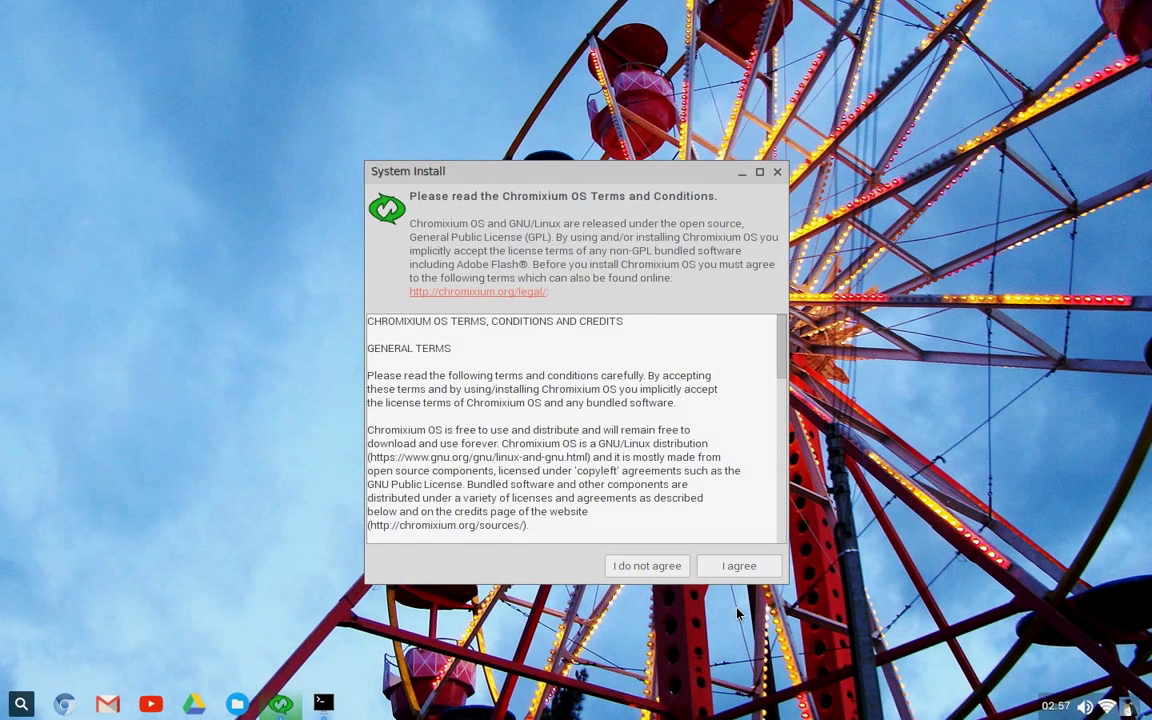
- Agree to the Chromixium OS terms and conditions and choose the Manual partitioning method for the installation
{"action": "left_click", "coordinate": [724, 567]}
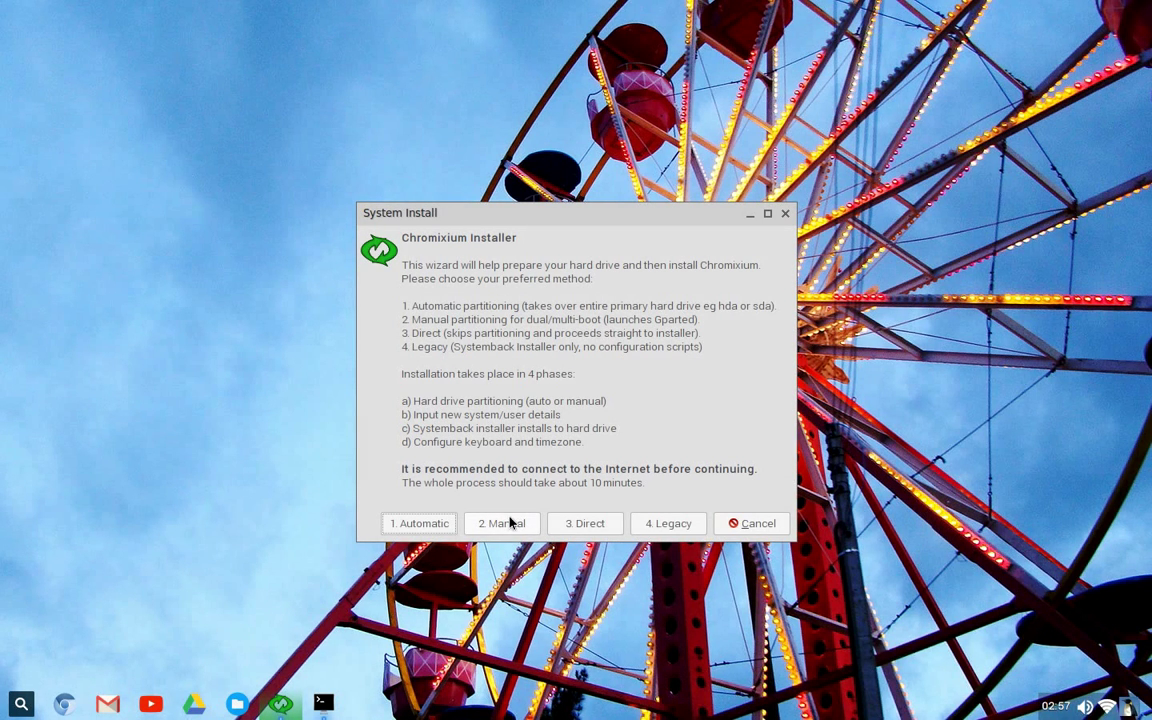
{"action": "left_click", "coordinate": [502, 523]}
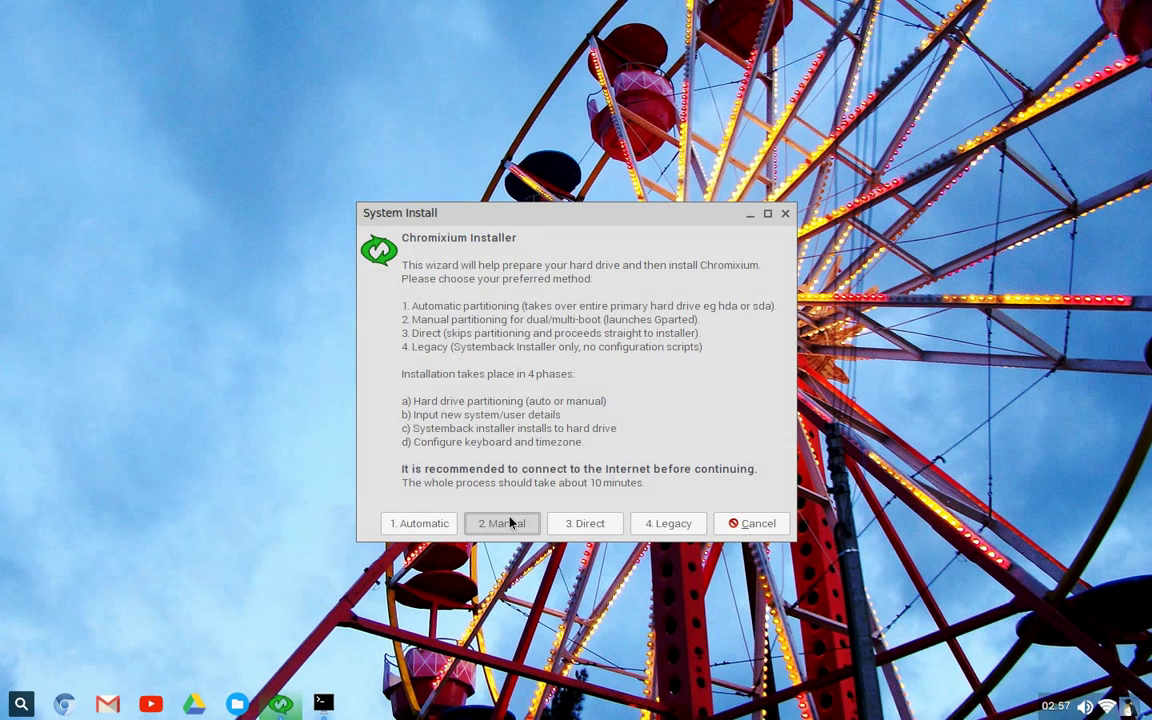